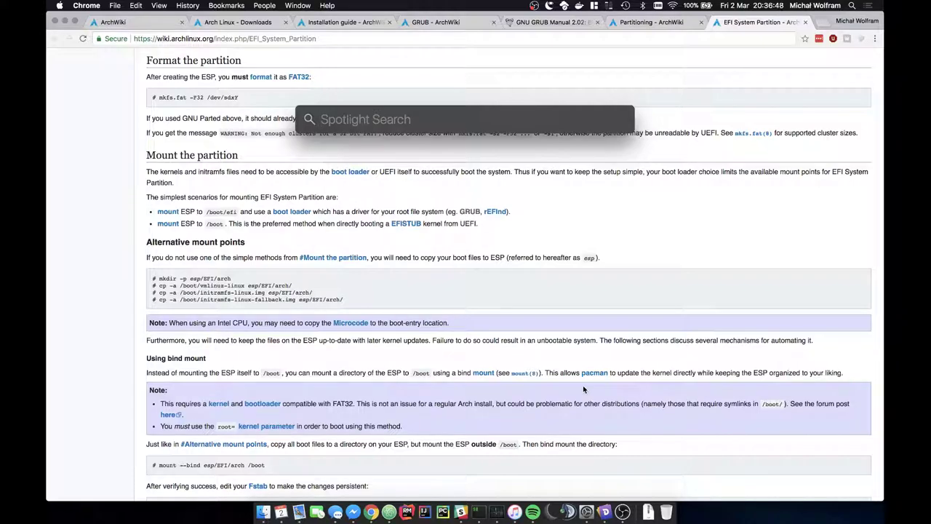
Step: Launch VirtualBox from Spotlight and bring up its manager window
{"action": "type", "text": "vir"}
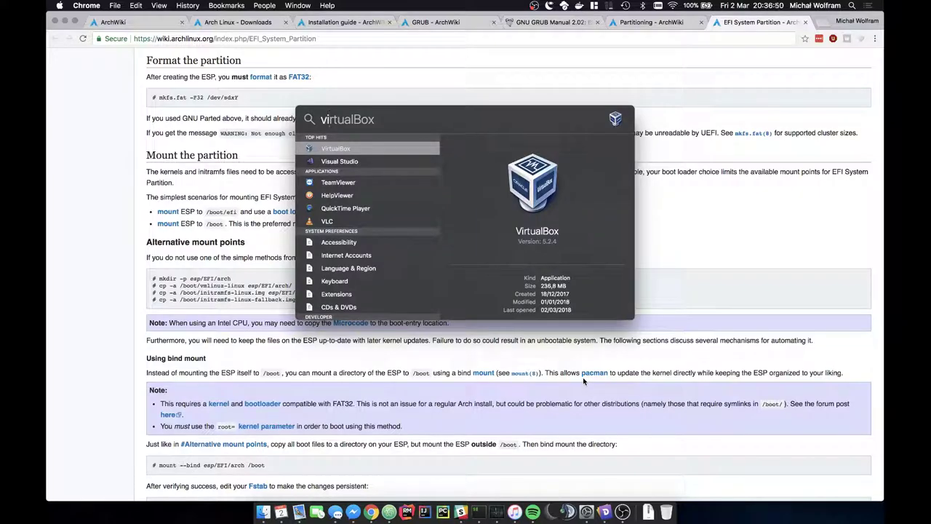
{"action": "key", "text": "Return"}
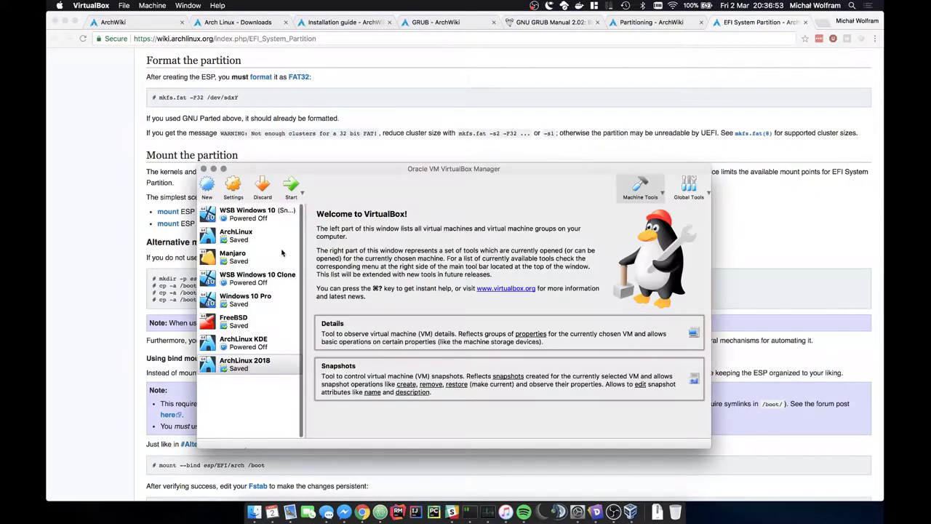
{"action": "left_click", "coordinate": [240, 366]}
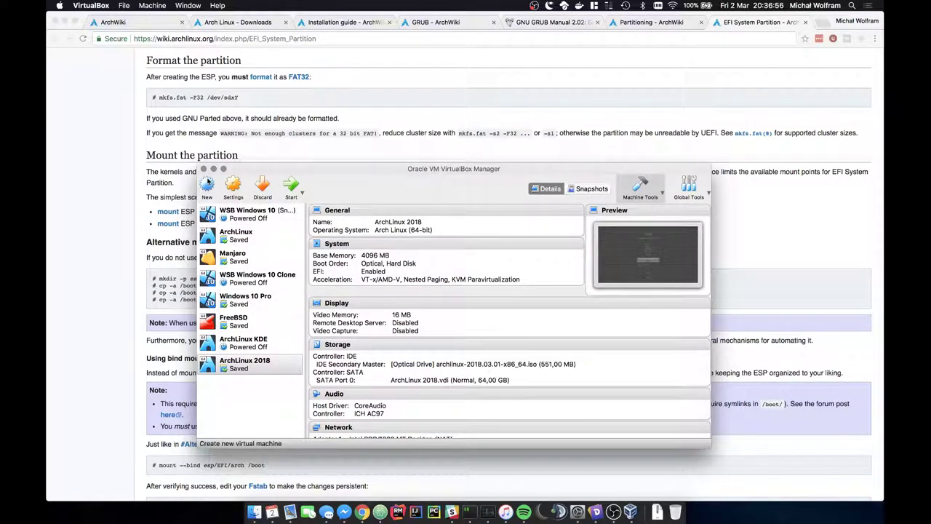
Step: Name the new machine 'ArchLinux 2018 2038' with type Linux, version Arch Linux (64-bit)
{"action": "key", "text": "super+n"}
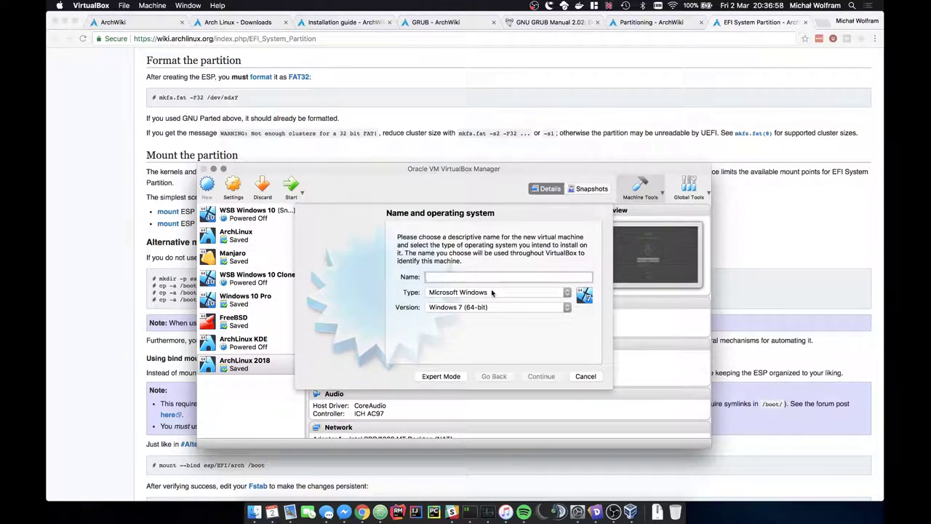
{"action": "type", "text": "ArchLi"}
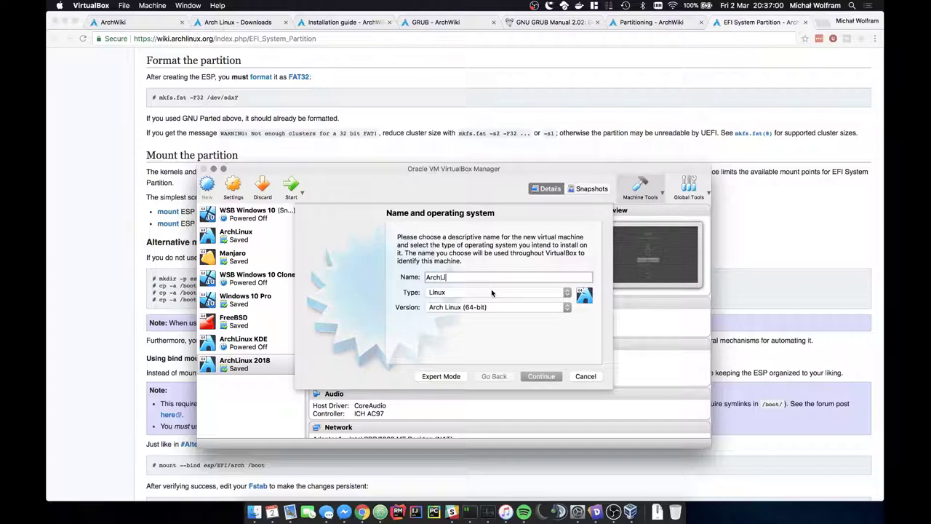
{"action": "type", "text": "nux 2018 20"}
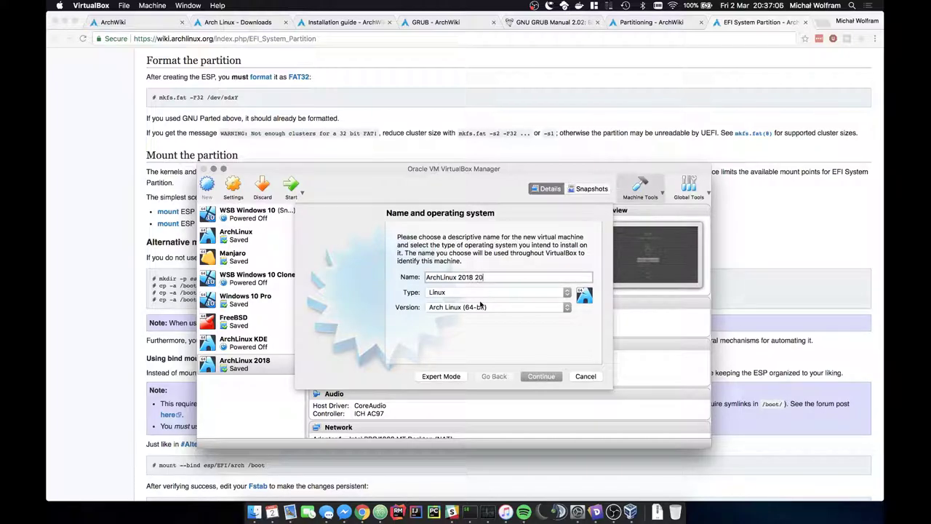
{"action": "type", "text": "37"}
{"action": "key", "text": "BackSpace"}
{"action": "left_click", "coordinate": [541, 376]}
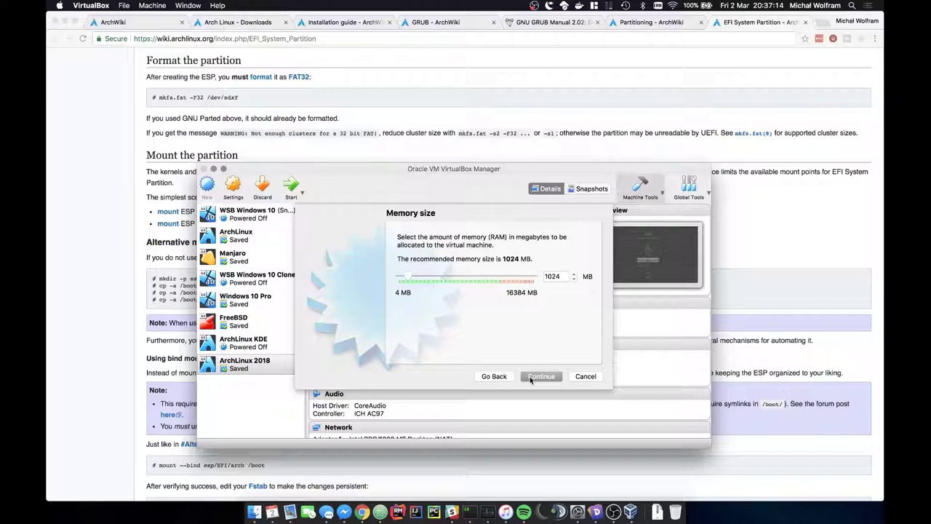
Step: Give the VM 4096 MB of memory
{"action": "double_click", "coordinate": [550, 276]}
{"action": "type", "text": "4096"}
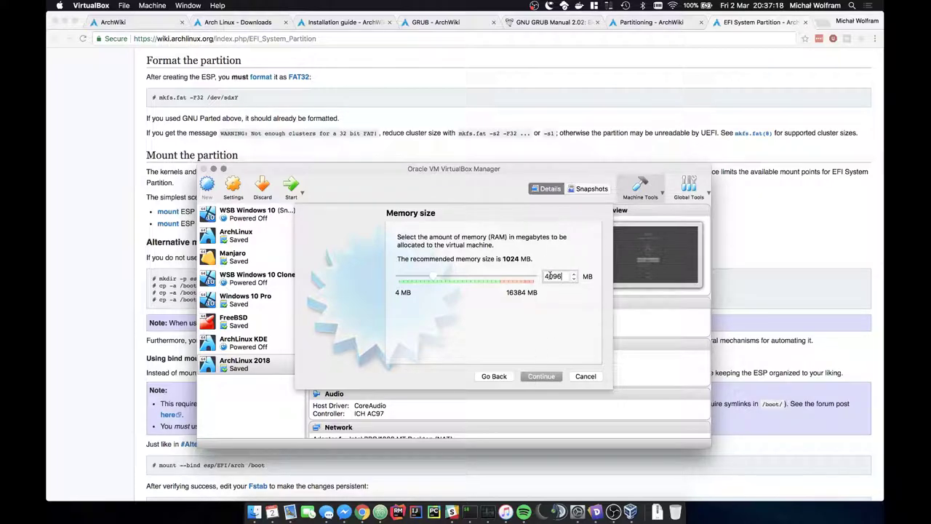
{"action": "left_click", "coordinate": [542, 376]}
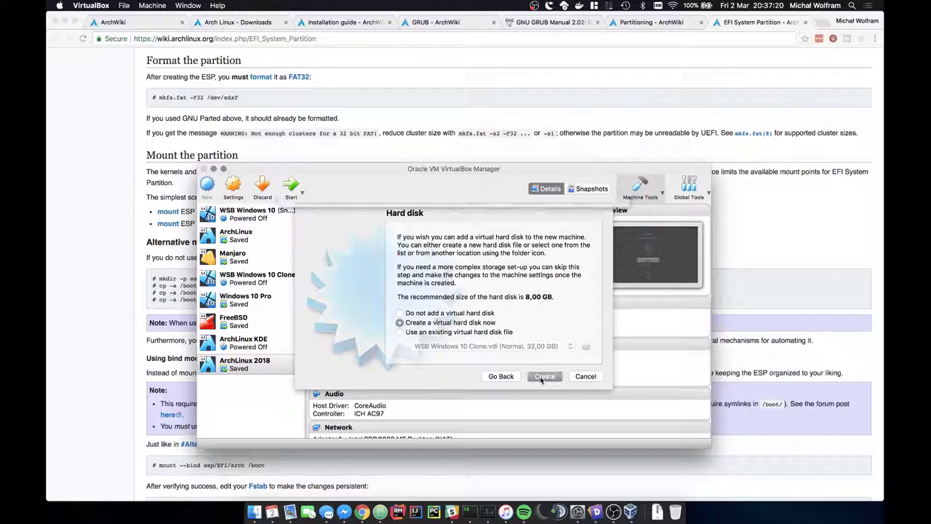
Step: Create a new dynamically allocated 64 GB virtual hard disk, finishing the VM
{"action": "left_click", "coordinate": [542, 377]}
{"action": "left_click", "coordinate": [545, 414]}
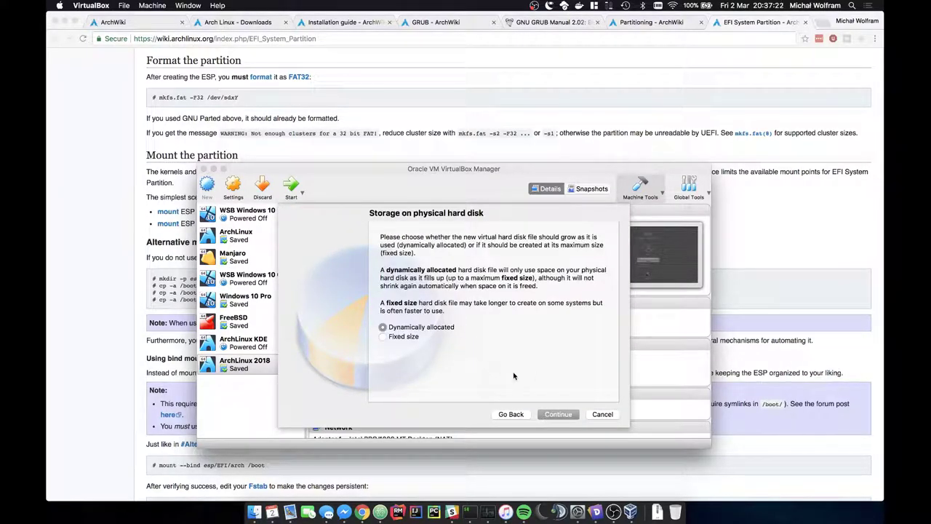
{"action": "left_click", "coordinate": [571, 417]}
{"action": "left_click", "coordinate": [584, 314]}
{"action": "type", "text": "64,00 GB"}
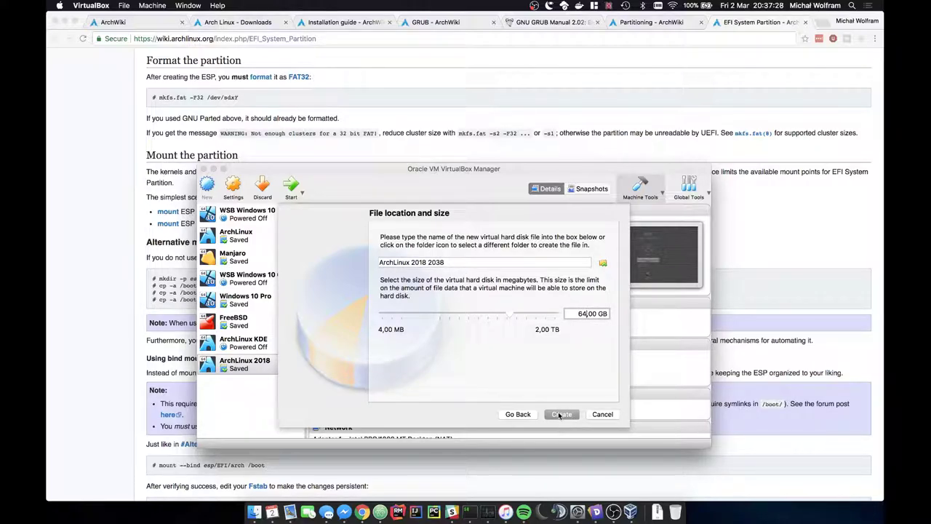
{"action": "left_click", "coordinate": [560, 414]}
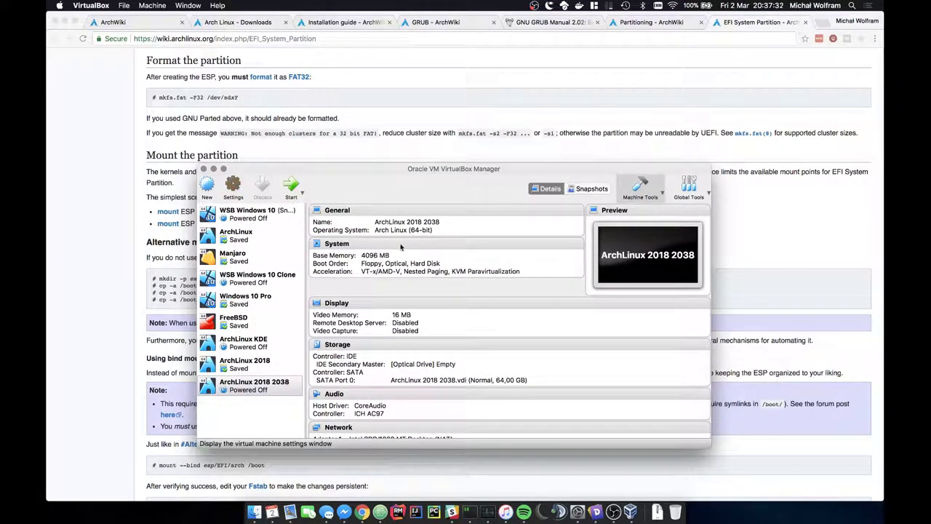
Step: Enable EFI, disable Floppy and move it below Hard Disk in boot order, then start the VM
{"action": "left_click", "coordinate": [430, 243]}
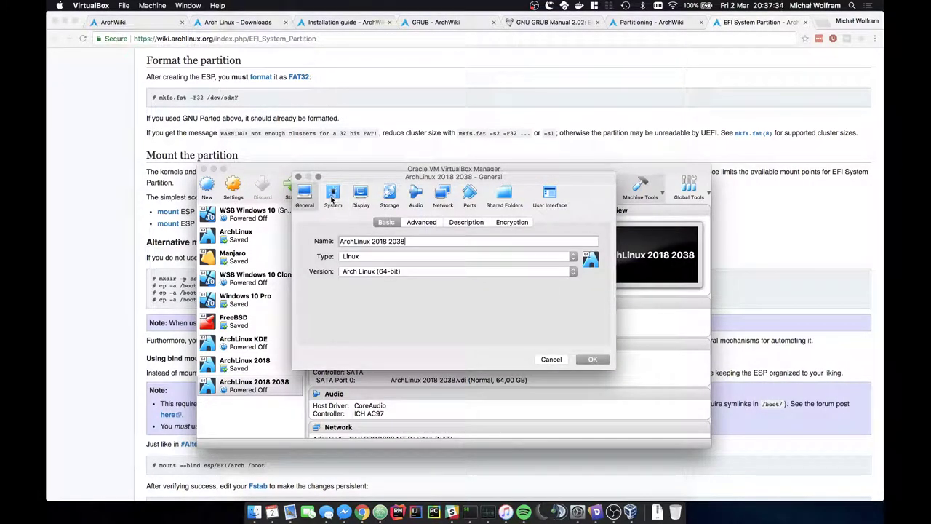
{"action": "left_click", "coordinate": [402, 363]}
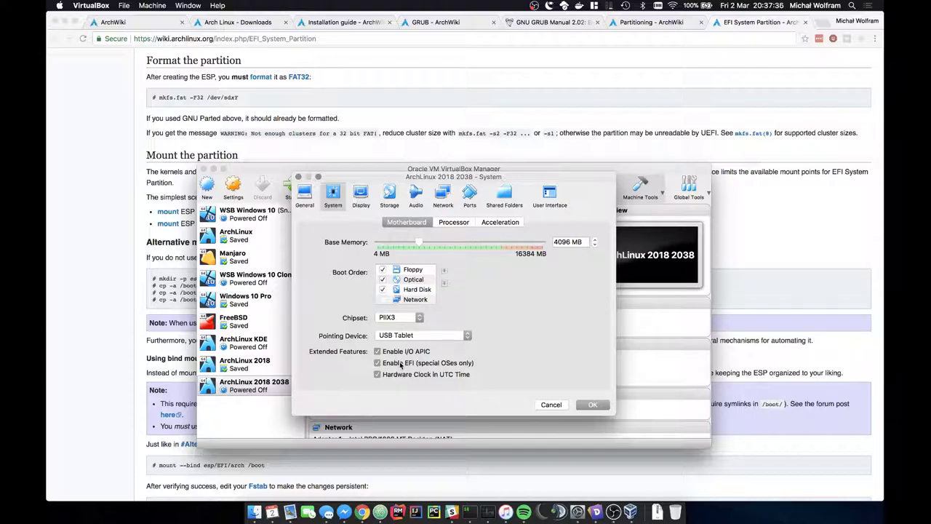
{"action": "left_click", "coordinate": [442, 282]}
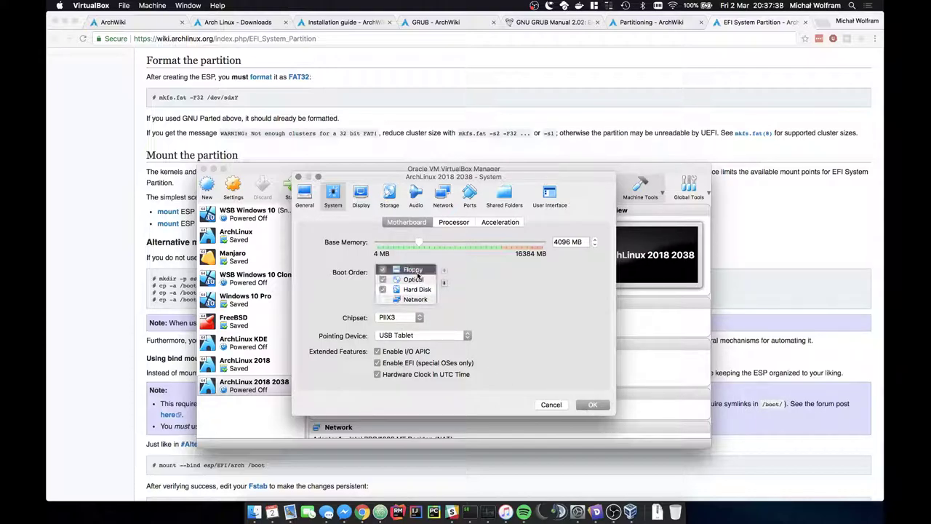
{"action": "left_click", "coordinate": [383, 269]}
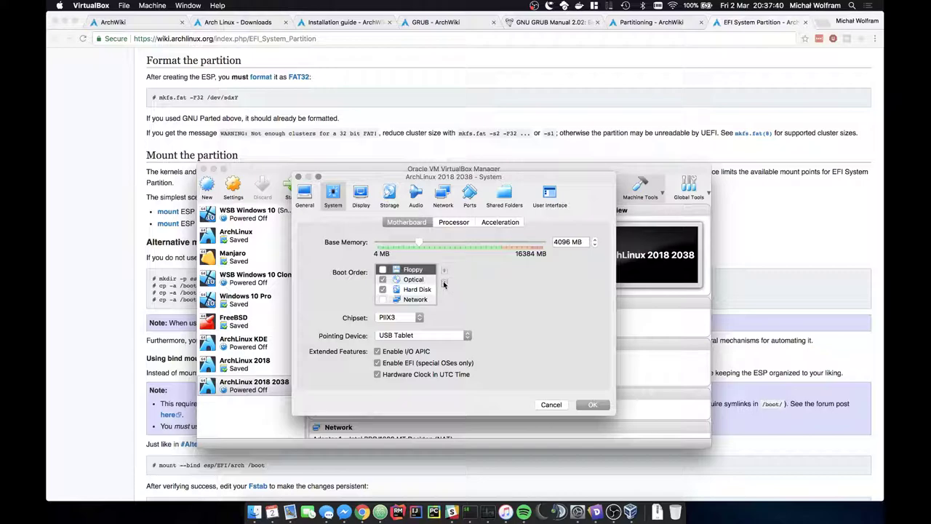
{"action": "left_click", "coordinate": [444, 284]}
{"action": "left_click", "coordinate": [444, 284]}
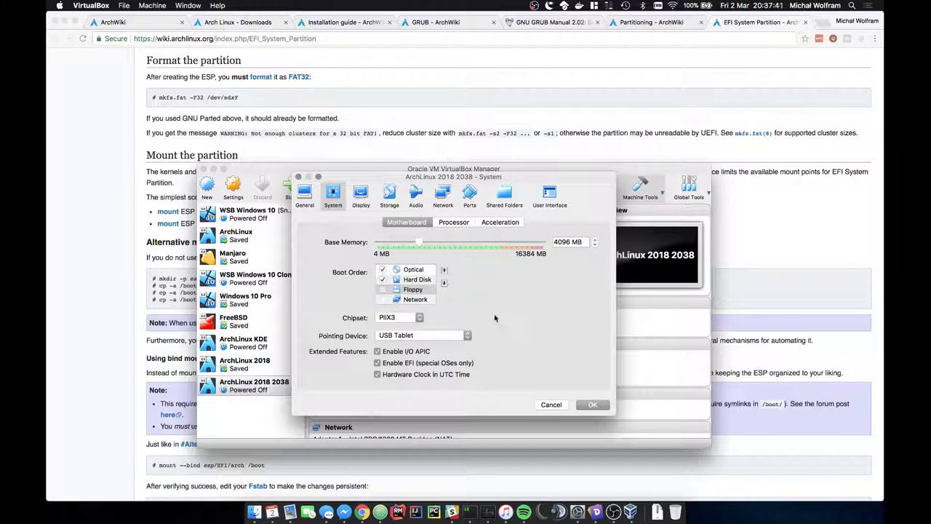
{"action": "left_click", "coordinate": [591, 405]}
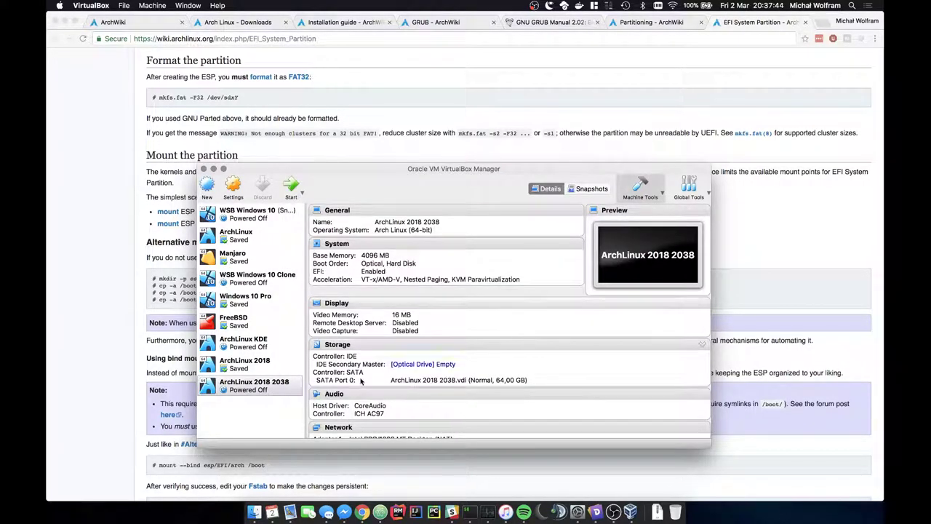
{"action": "double_click", "coordinate": [254, 385]}
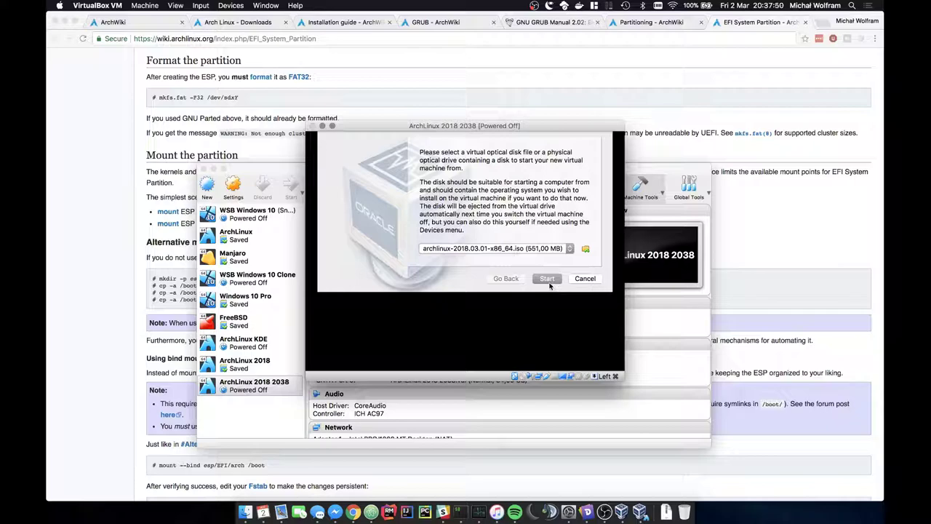
Step: Boot the VM from the Arch ISO, then close the manager window and the GNU GRUB Manual tab
{"action": "left_click", "coordinate": [547, 279]}
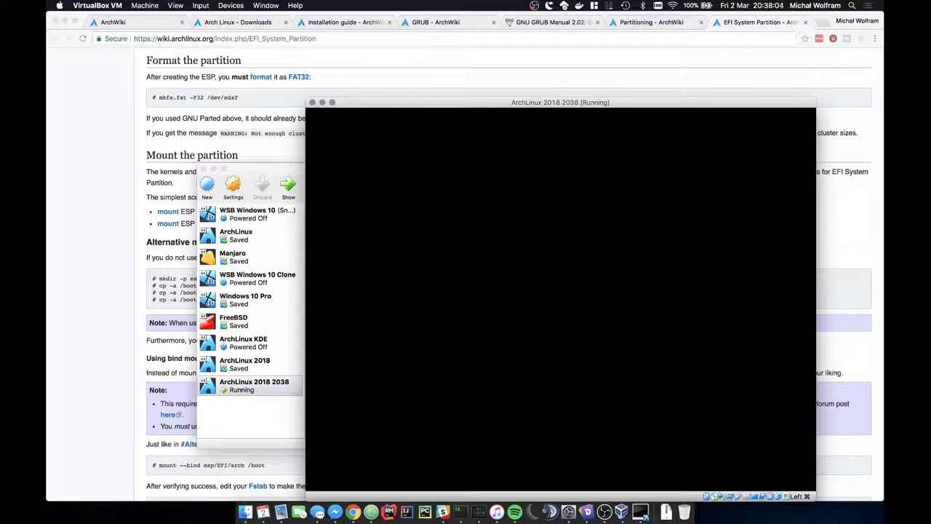
{"action": "left_click", "coordinate": [205, 169]}
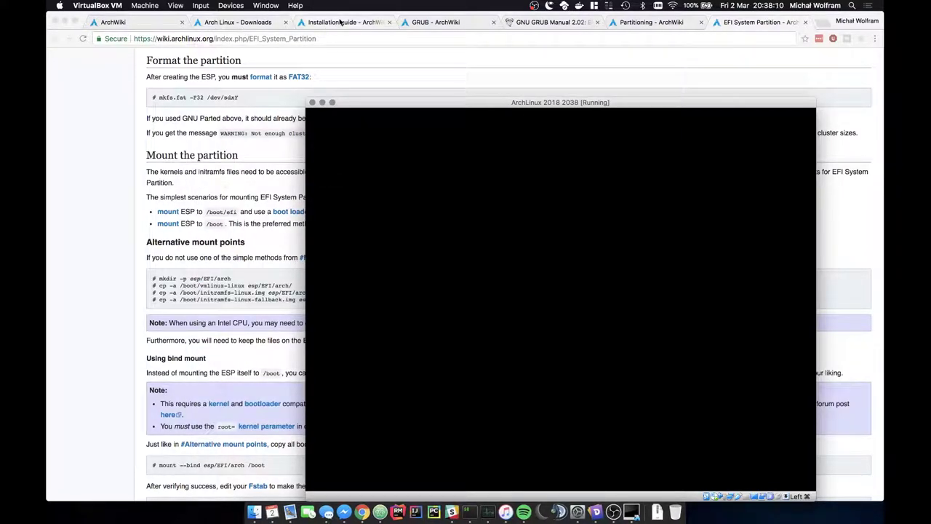
{"action": "left_click_drag", "start_coordinate": [512, 106], "coordinate": [423, 75]}
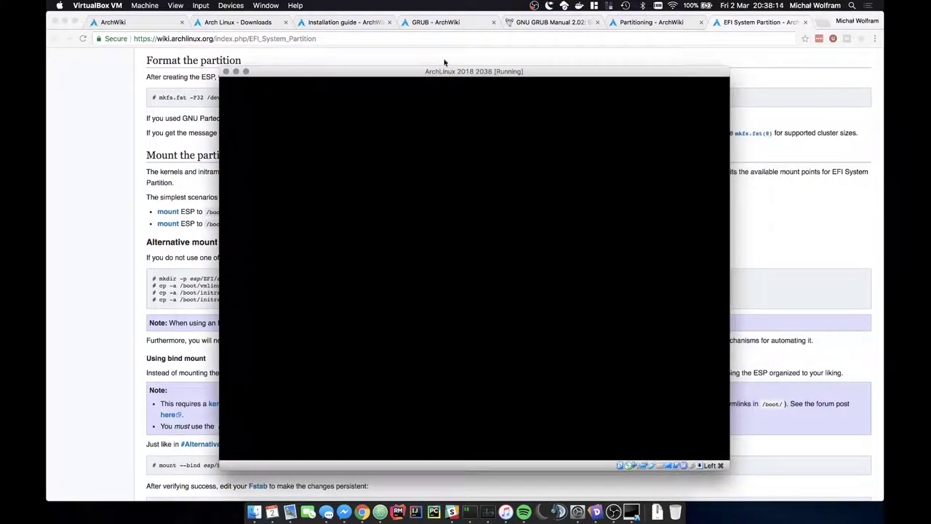
{"action": "left_click", "coordinate": [599, 23]}
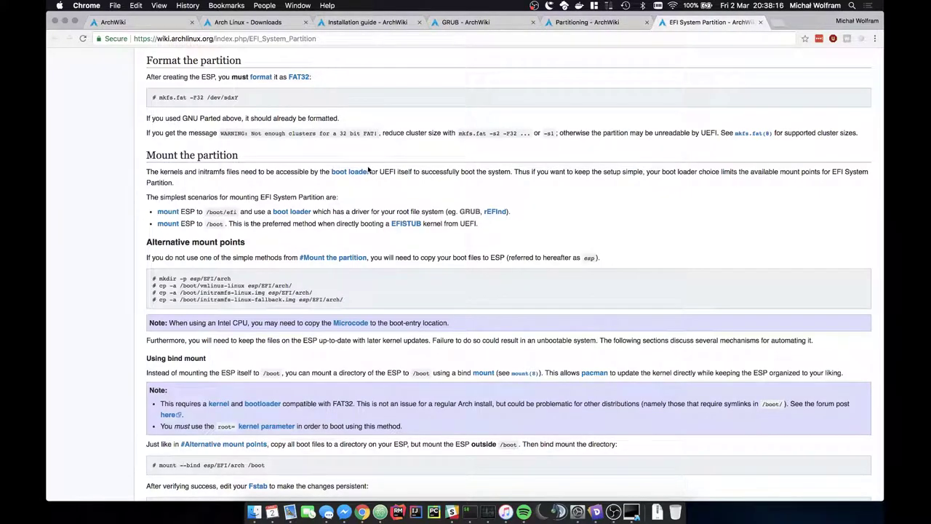
Step: Scroll the ArchWiki Installation guide to its Pre-installation section, then return to the VM window
{"action": "key", "text": "super+Tab"}
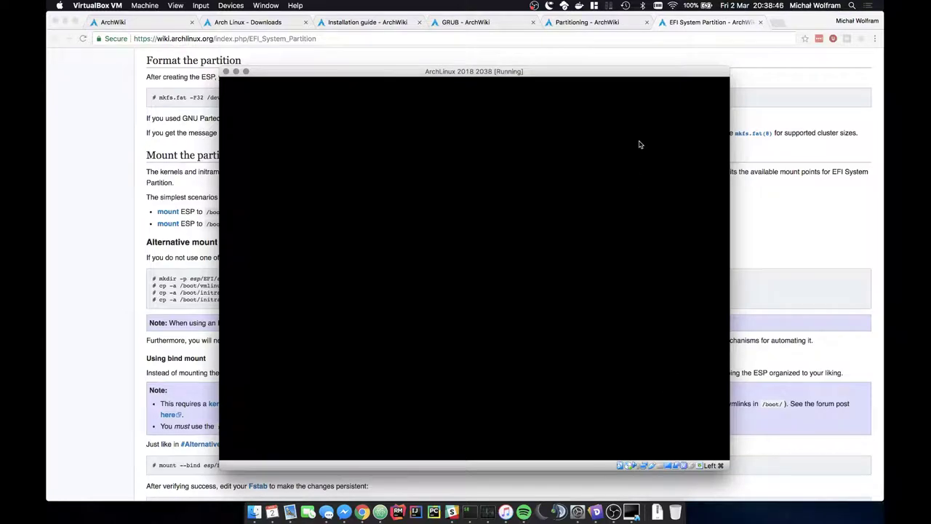
{"action": "left_click", "coordinate": [112, 134]}
{"action": "left_click", "coordinate": [358, 23]}
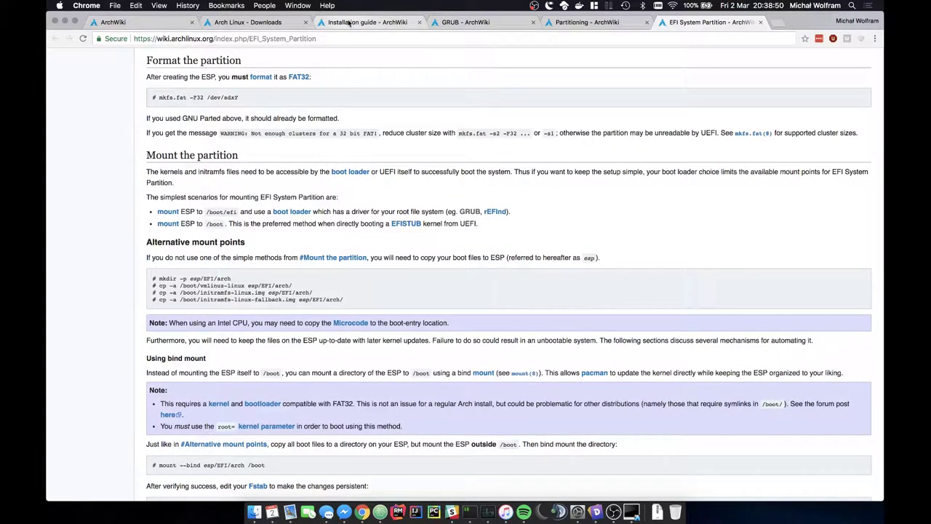
{"action": "scroll", "coordinate": [337, 309], "scroll_direction": "up", "scroll_amount": 20}
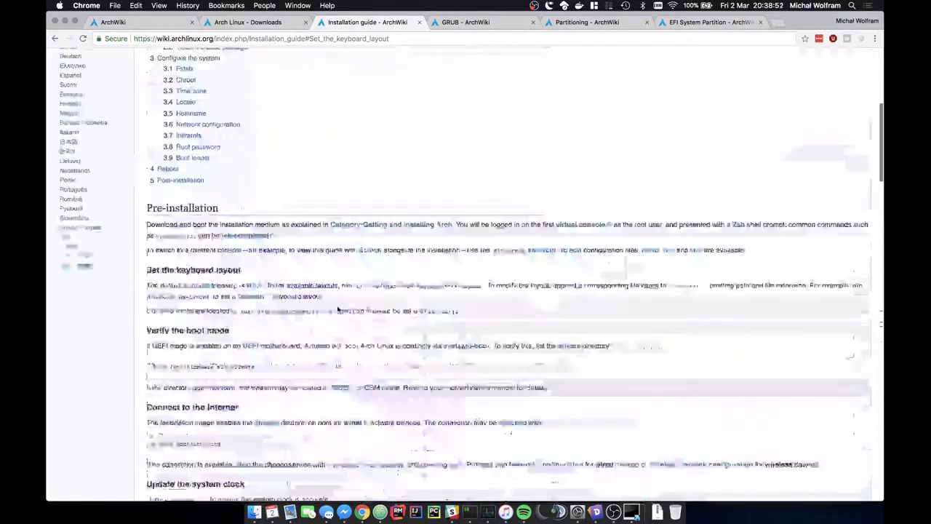
{"action": "scroll", "coordinate": [337, 309], "scroll_direction": "down", "scroll_amount": 8}
{"action": "scroll", "coordinate": [337, 309], "scroll_direction": "down", "scroll_amount": 5}
{"action": "scroll", "coordinate": [337, 310], "scroll_direction": "up", "scroll_amount": 1}
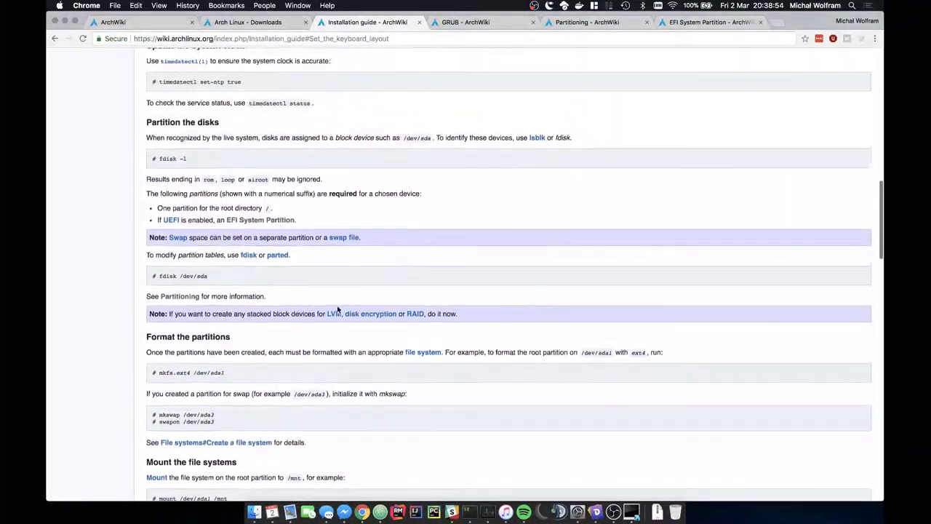
{"action": "scroll", "coordinate": [337, 309], "scroll_direction": "up", "scroll_amount": 5}
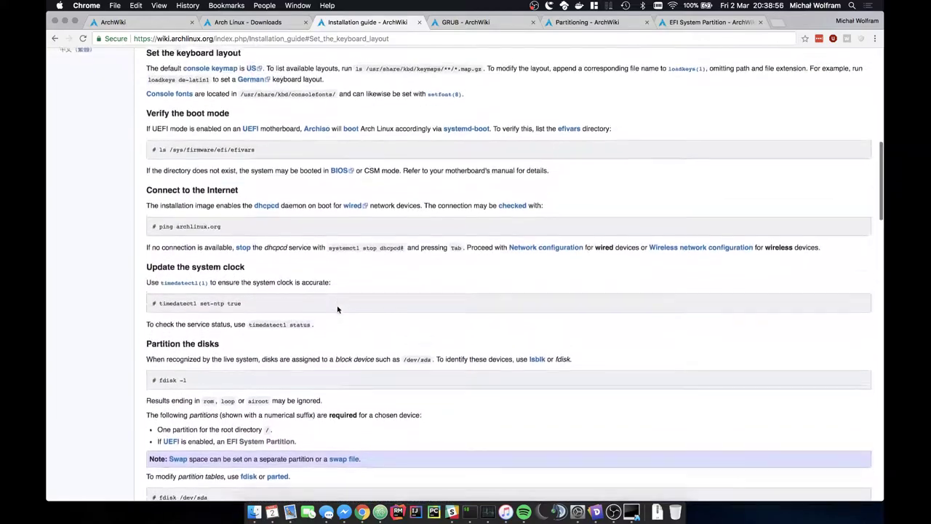
{"action": "scroll", "coordinate": [337, 307], "scroll_direction": "up", "scroll_amount": 3}
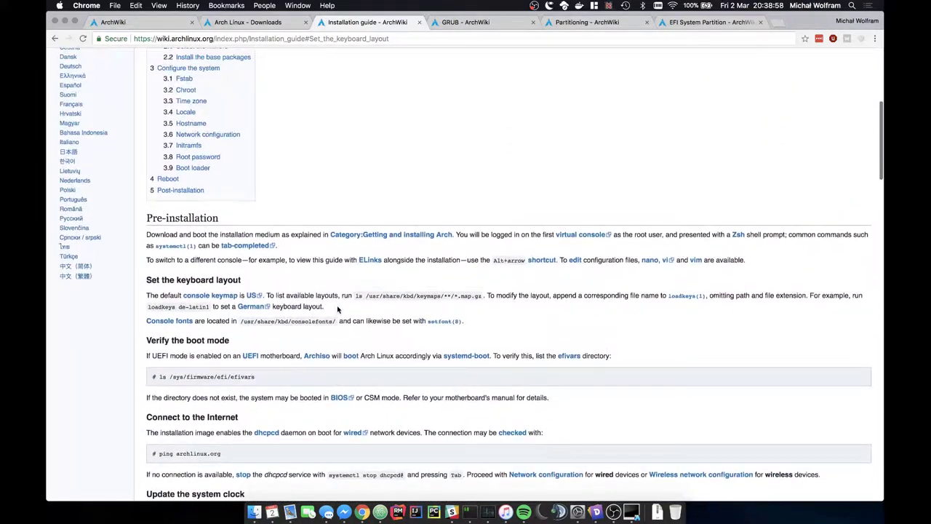
{"action": "scroll", "coordinate": [337, 307], "scroll_direction": "down", "scroll_amount": 1}
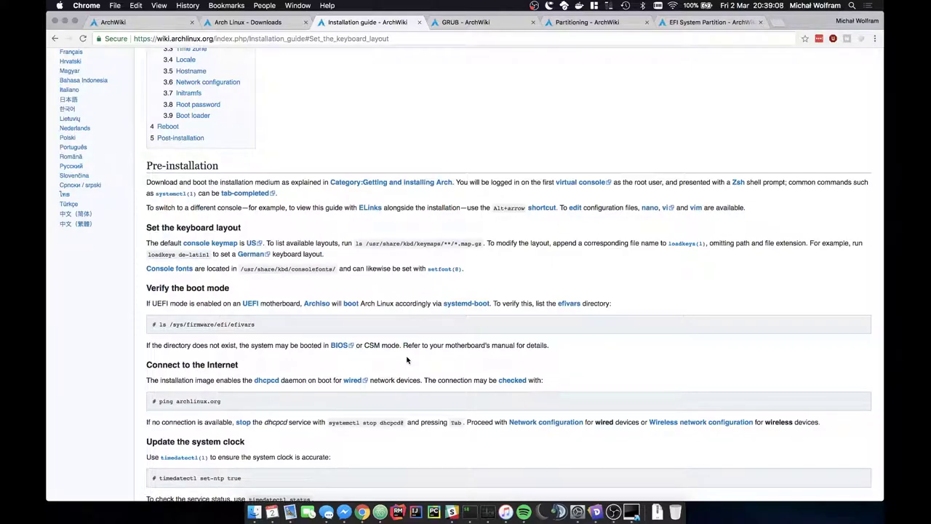
{"action": "left_click", "coordinate": [632, 512]}
Step: Let the VM boot to the root@archiso prompt while reviewing the guide's efivars listing command
{"action": "left_click", "coordinate": [510, 316]}
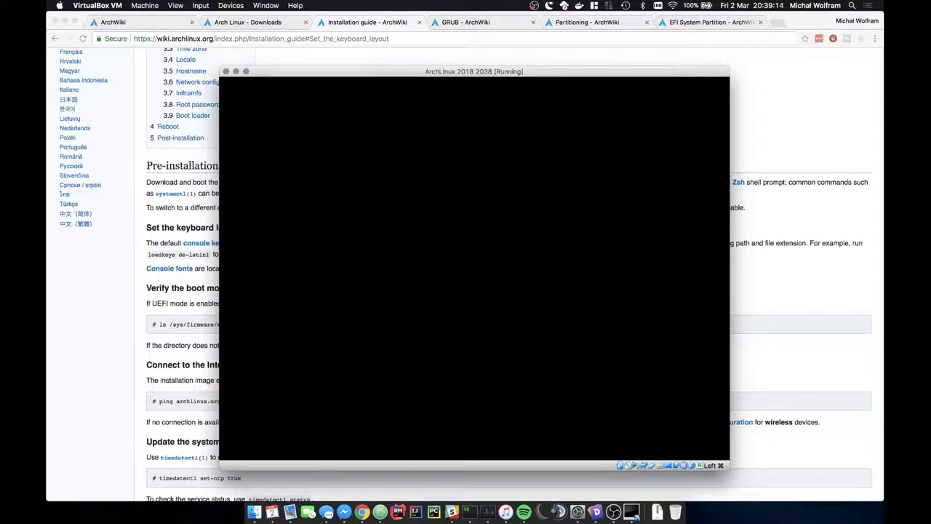
{"action": "key", "text": "super"}
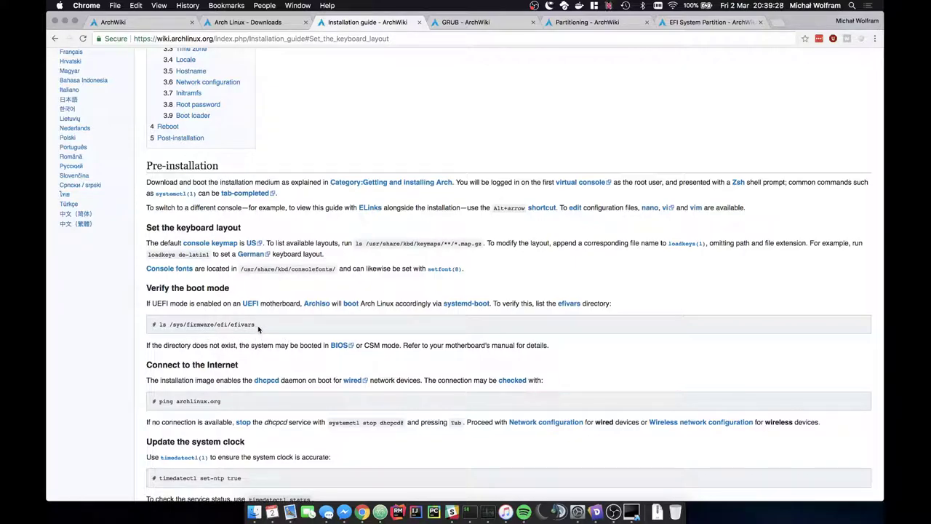
{"action": "left_click_drag", "start_coordinate": [260, 327], "coordinate": [157, 325]}
{"action": "left_click", "coordinate": [468, 328]}
{"action": "left_click", "coordinate": [632, 513]}
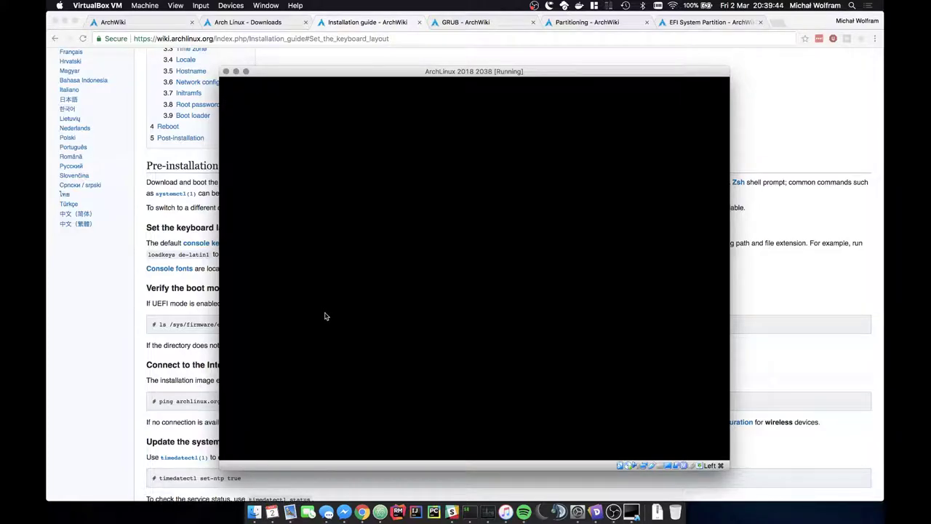
{"action": "scroll", "coordinate": [124, 319], "scroll_direction": "down", "scroll_amount": 2}
{"action": "scroll", "coordinate": [125, 319], "scroll_direction": "up", "scroll_amount": 2}
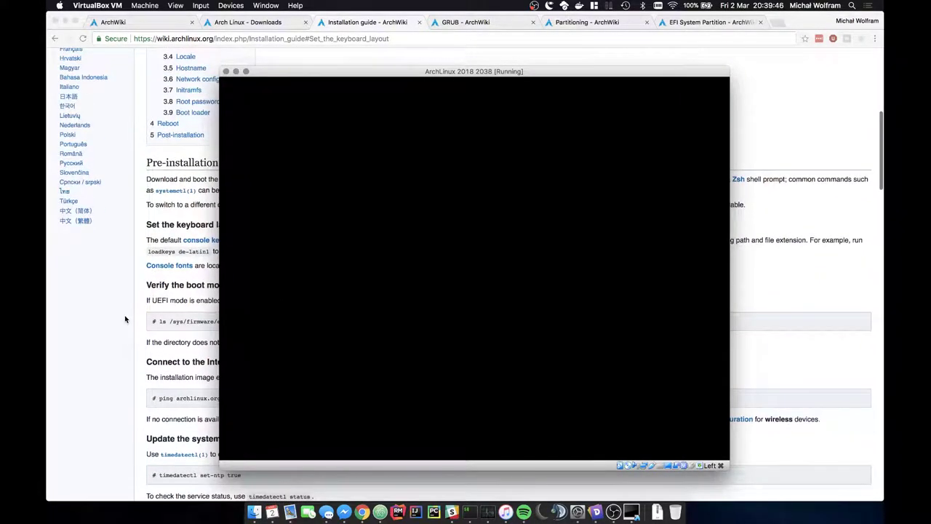
{"action": "scroll", "coordinate": [125, 318], "scroll_direction": "down", "scroll_amount": 2}
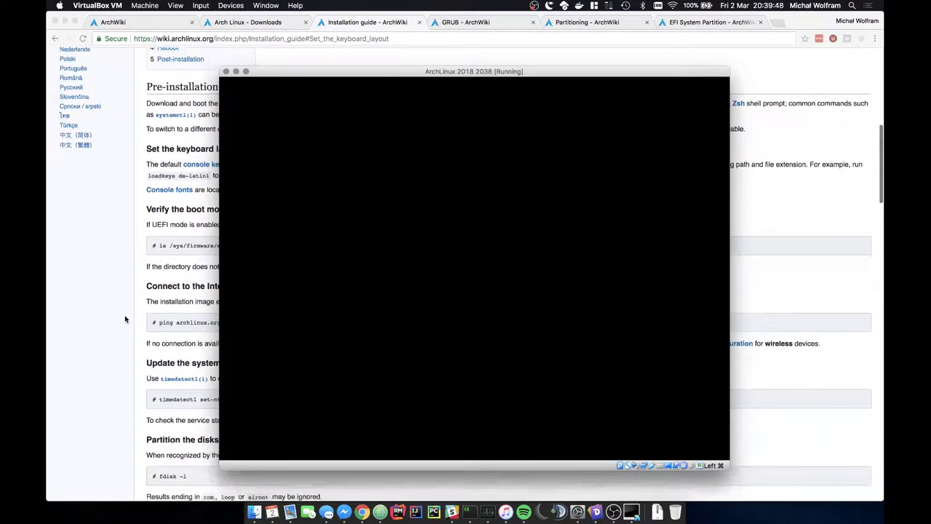
{"action": "scroll", "coordinate": [125, 318], "scroll_direction": "up", "scroll_amount": 4}
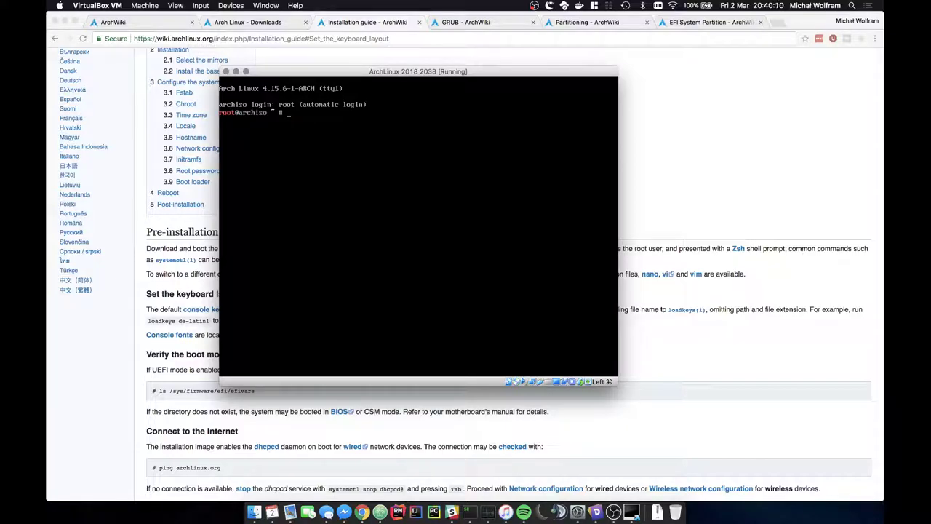
Step: Load the pl1 keymap and list /sys/firmware/efi/efivars to confirm UEFI boot mode
{"action": "type", "text": "loadkeys pl1"}
{"action": "key", "text": "Return"}
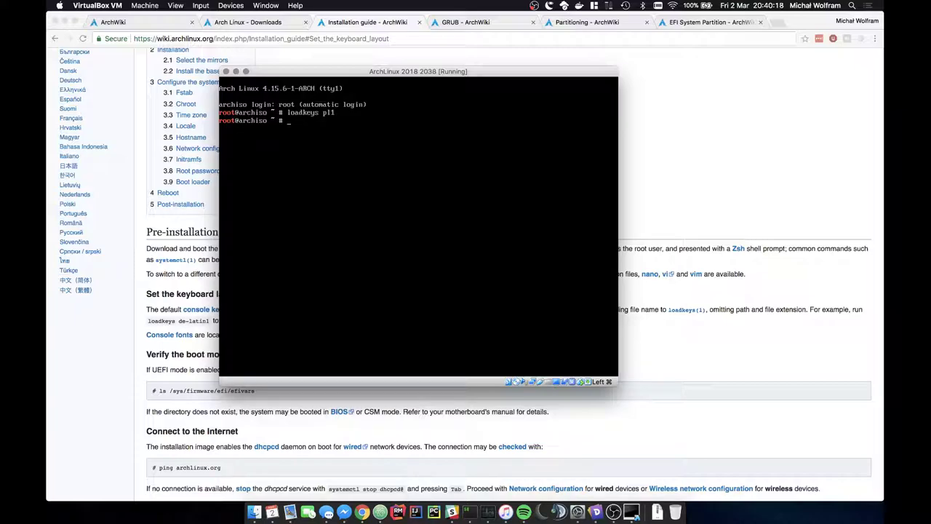
{"action": "type", "text": "ls /sys/fir"}
{"action": "key", "text": "Tab"}
{"action": "type", "text": "e/efi/"}
{"action": "key", "text": "Tab"}
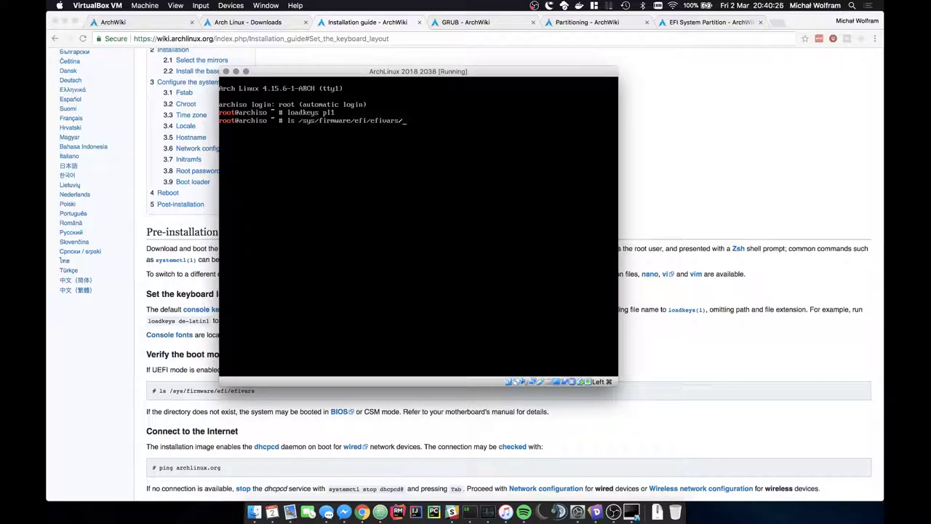
{"action": "key", "text": "Return"}
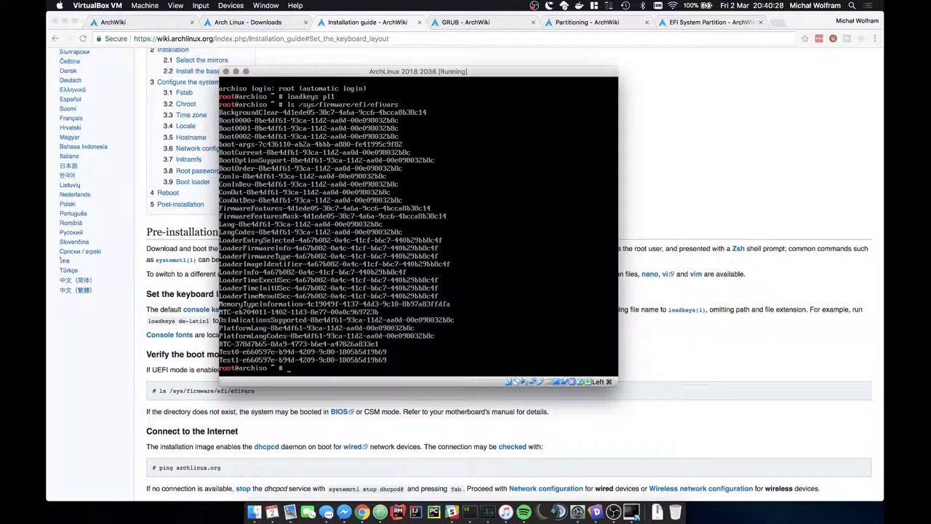
Step: Ping wtc.lv, stop it after two replies, and clear the console
{"action": "type", "text": "ping wtc.lv"}
{"action": "key", "text": "Return"}
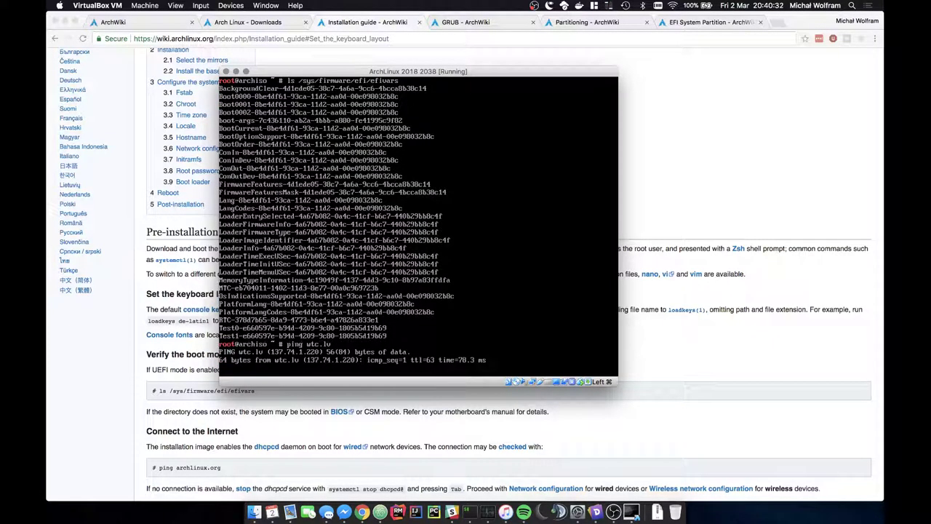
{"action": "key", "text": "ctrl+c"}
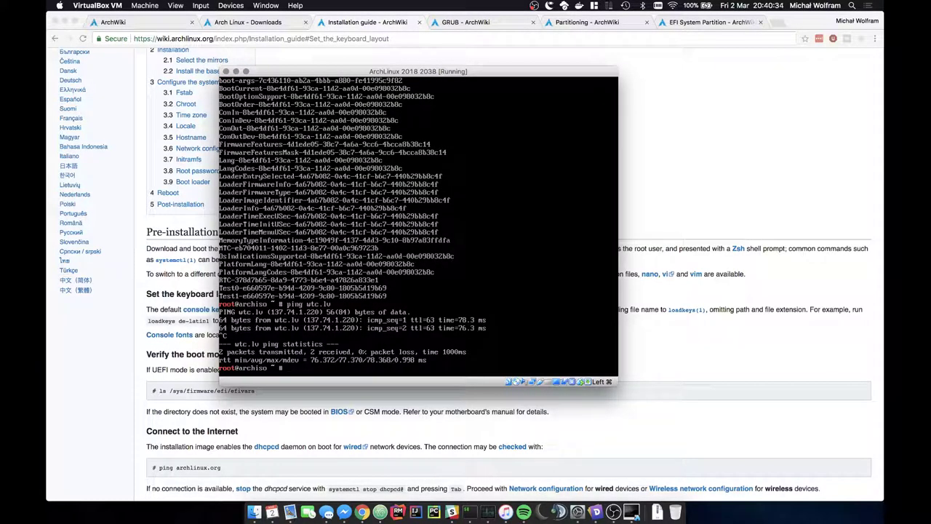
{"action": "key", "text": "ctrl+l"}
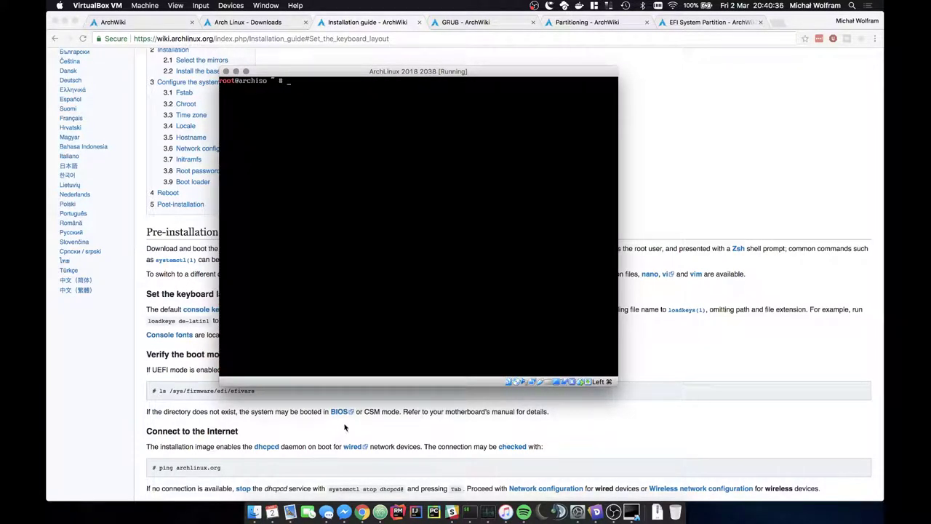
Step: Run timedatectl set-ntp true, then check the clock with date (Fri Mar 2 19:40:45 UTC 2018)
{"action": "scroll", "coordinate": [340, 433], "scroll_direction": "down", "scroll_amount": 3}
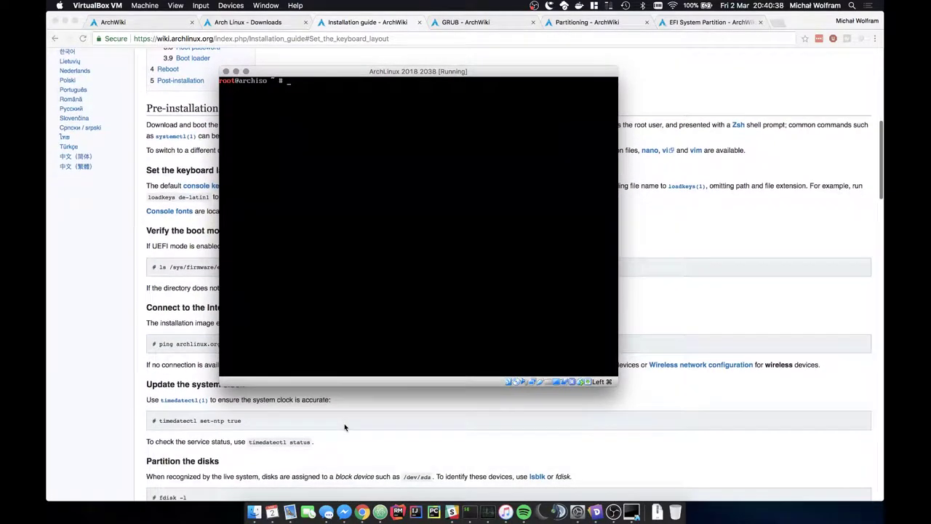
{"action": "type", "text": "timedatec"}
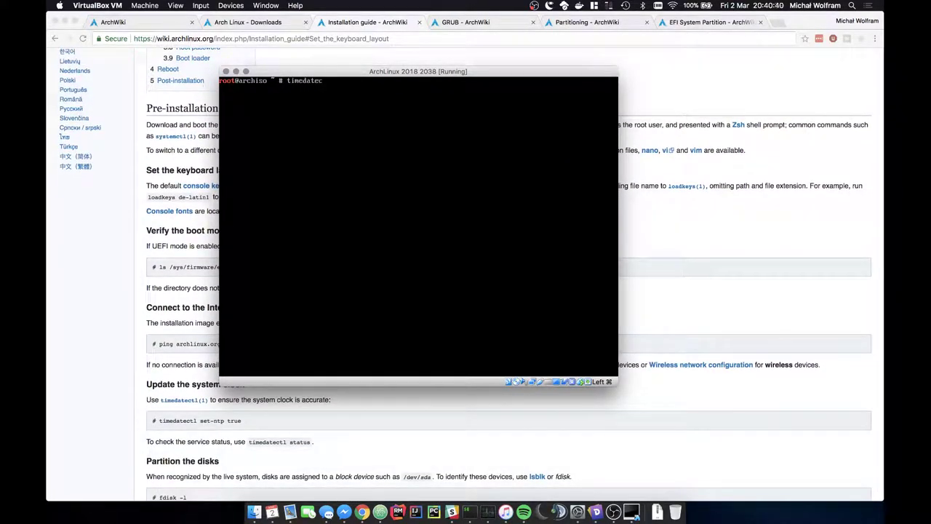
{"action": "type", "text": "tl set-ntp true"}
{"action": "key", "text": "Return"}
{"action": "type", "text": "date"}
{"action": "key", "text": "Return"}
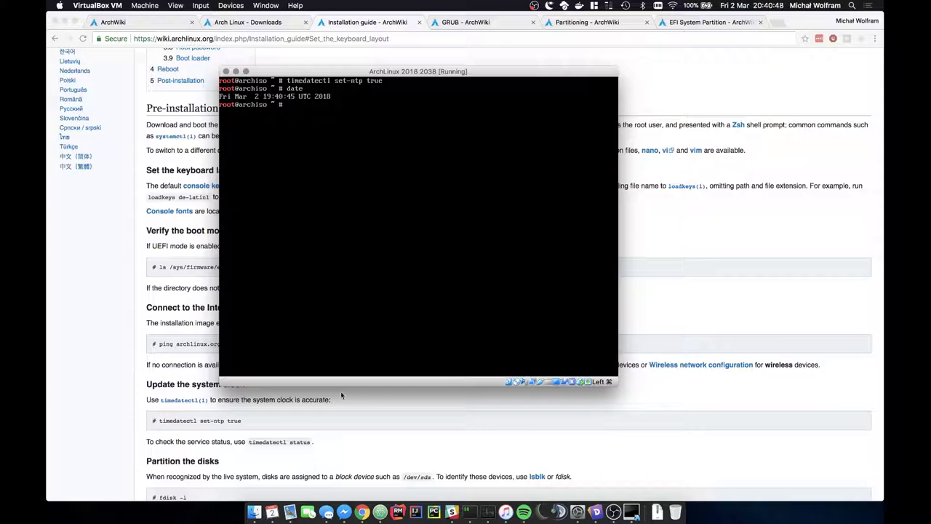
{"action": "scroll", "coordinate": [333, 436], "scroll_direction": "down", "scroll_amount": 1}
{"action": "scroll", "coordinate": [333, 435], "scroll_direction": "down", "scroll_amount": 2}
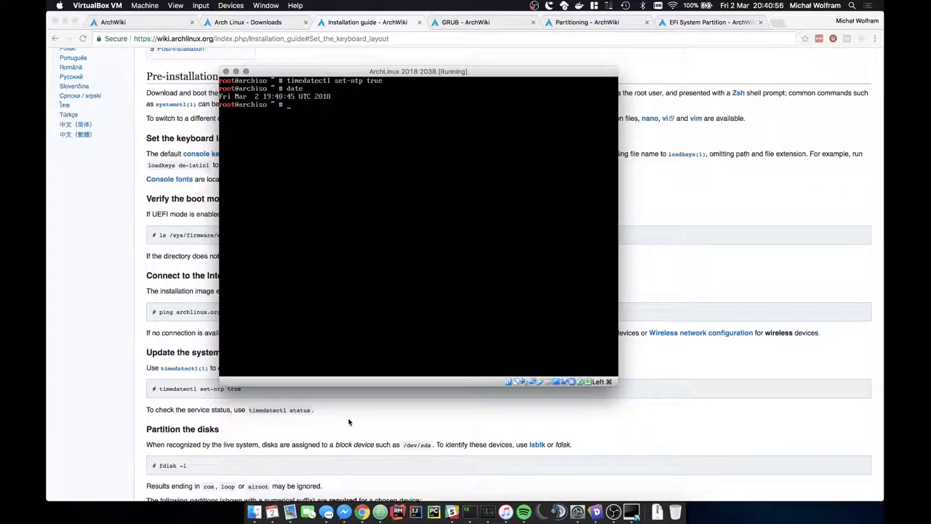
{"action": "scroll", "coordinate": [349, 422], "scroll_direction": "down", "scroll_amount": 2}
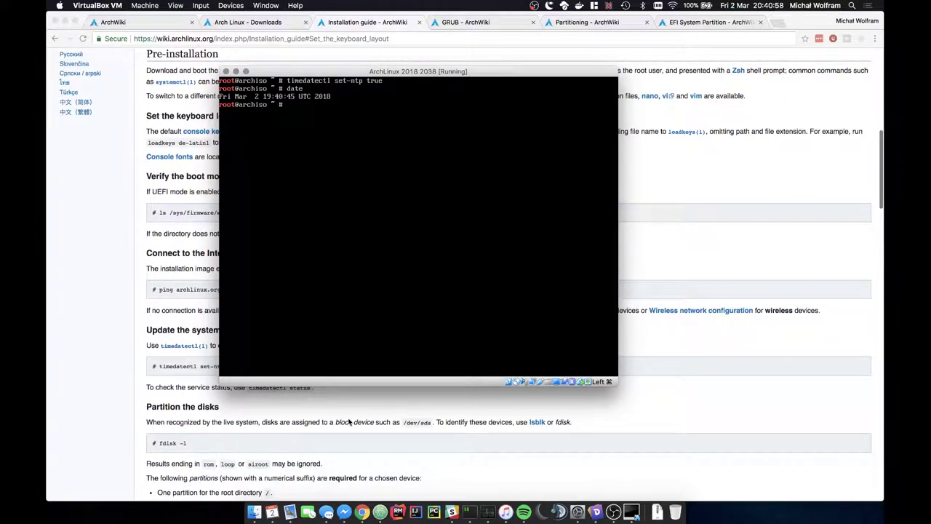
{"action": "scroll", "coordinate": [348, 422], "scroll_direction": "down", "scroll_amount": 1}
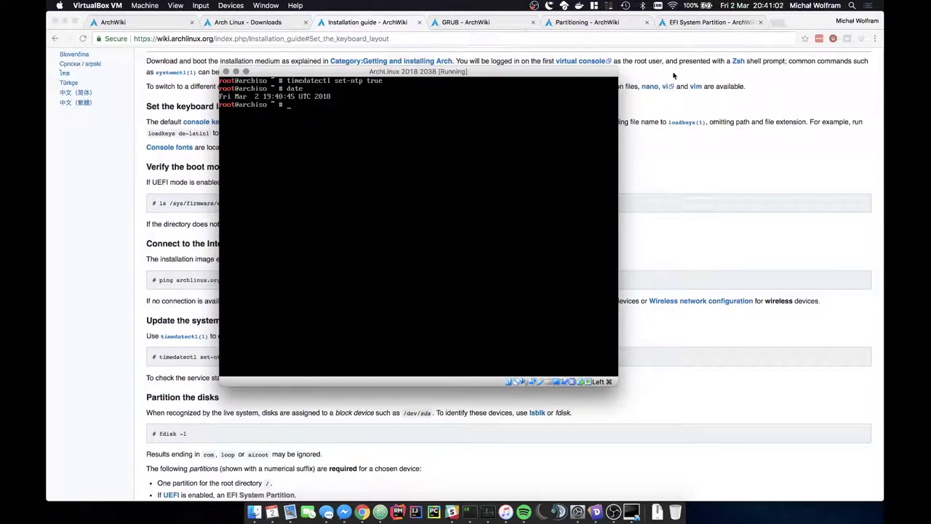
Step: Open the Partitioning article at its UEFI/GPT example layout and inspect the EFI System Partition entry
{"action": "left_click", "coordinate": [580, 23]}
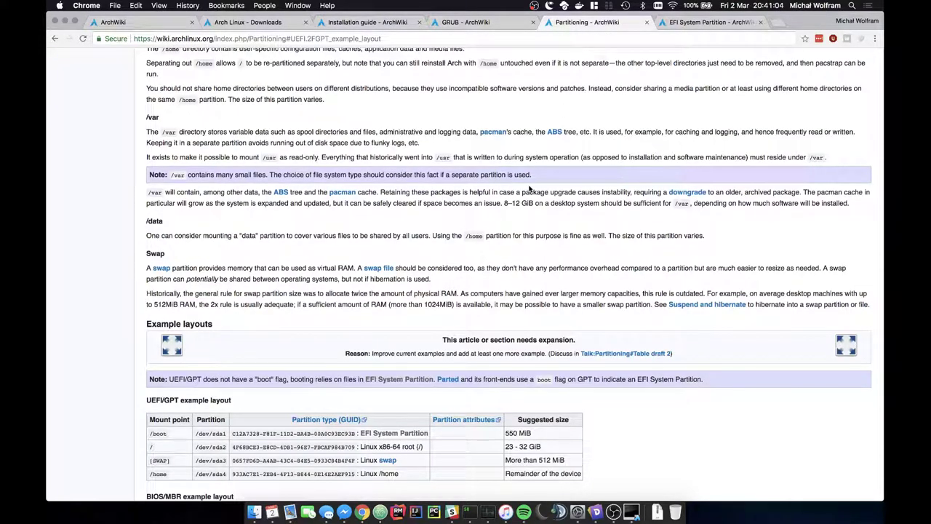
{"action": "scroll", "coordinate": [529, 188], "scroll_direction": "up", "scroll_amount": 5}
{"action": "scroll", "coordinate": [529, 187], "scroll_direction": "down", "scroll_amount": 10}
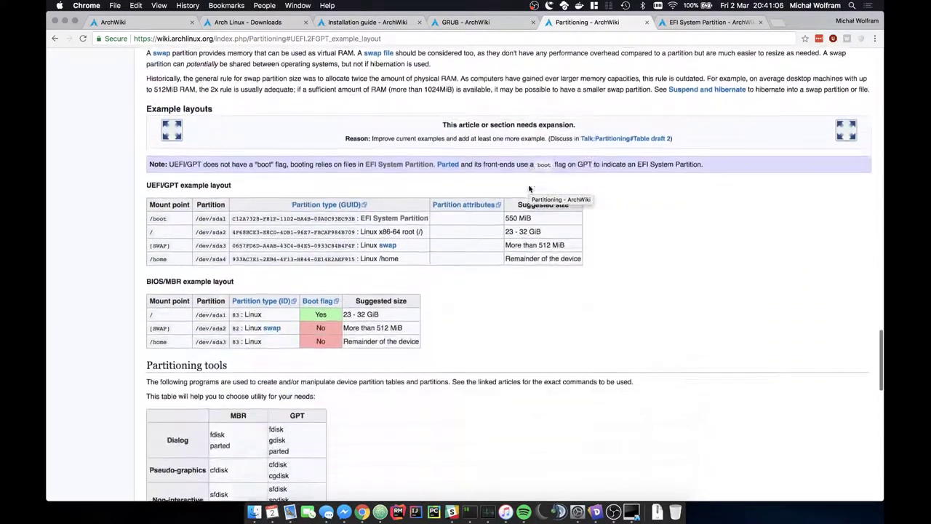
{"action": "scroll", "coordinate": [529, 188], "scroll_direction": "down", "scroll_amount": 3}
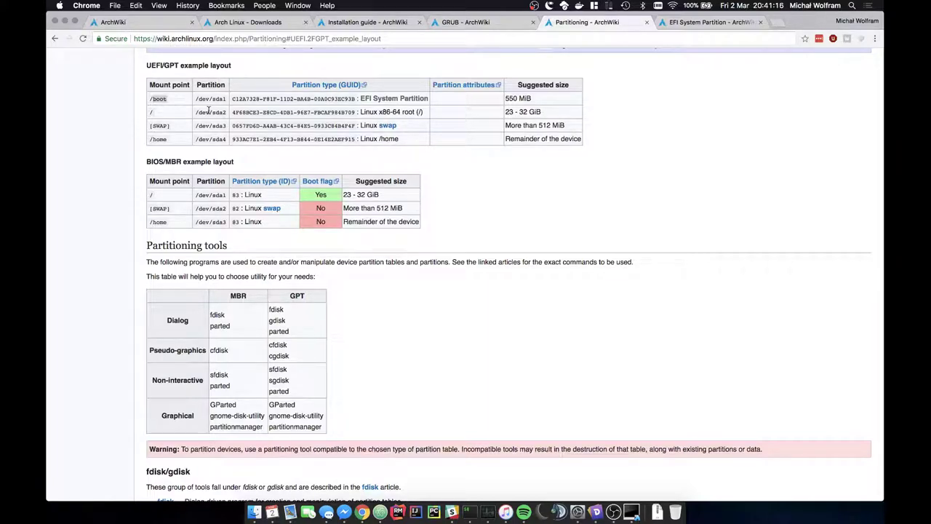
{"action": "triple_click", "coordinate": [341, 100]}
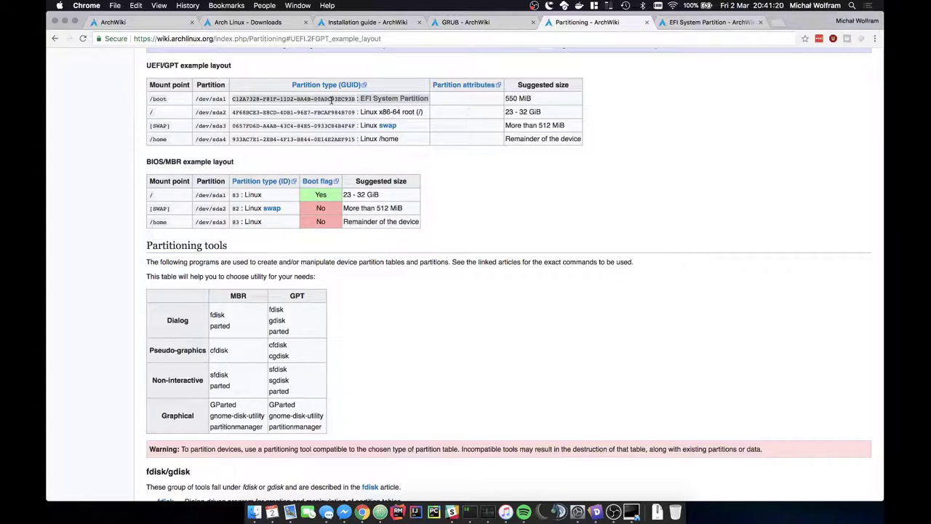
{"action": "left_click", "coordinate": [507, 92]}
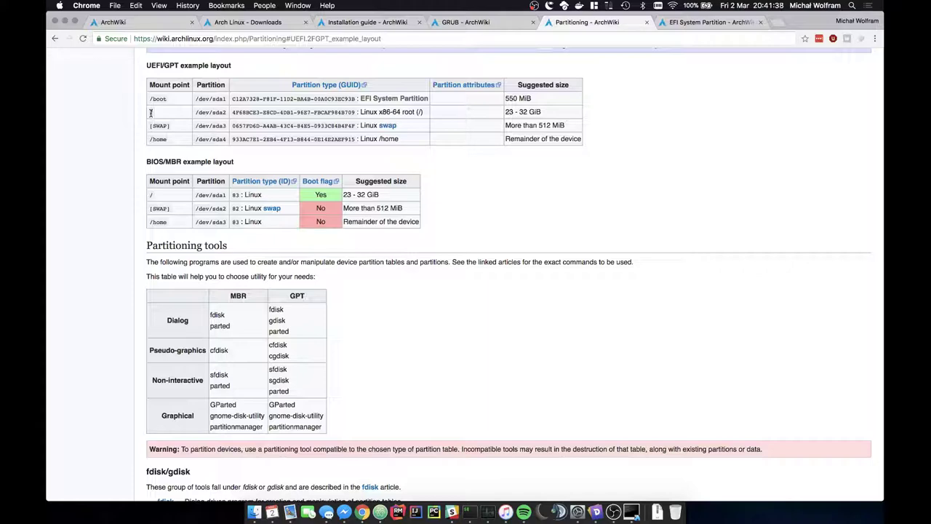
Step: Review the root size range and Linux swap entry (more than 512 MiB), then return to the VM
{"action": "double_click", "coordinate": [522, 111]}
{"action": "left_click", "coordinate": [219, 126]}
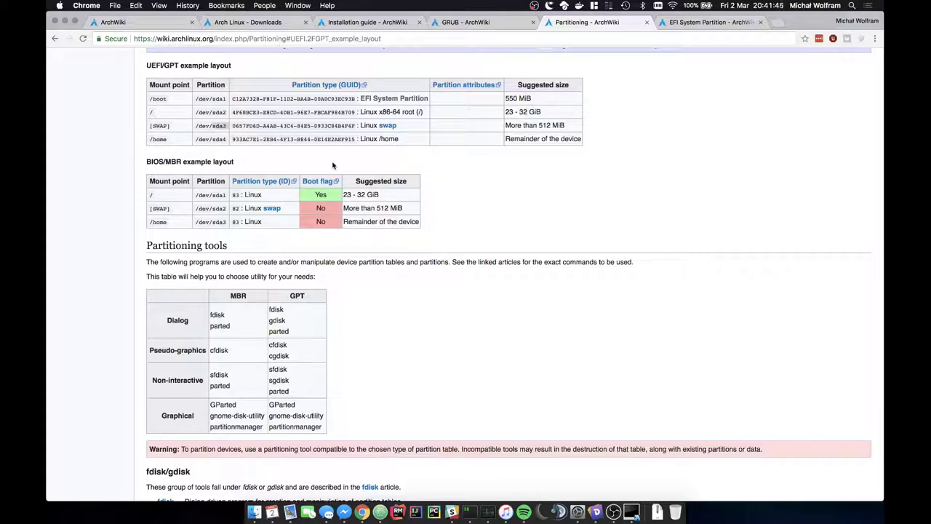
{"action": "triple_click", "coordinate": [409, 129]}
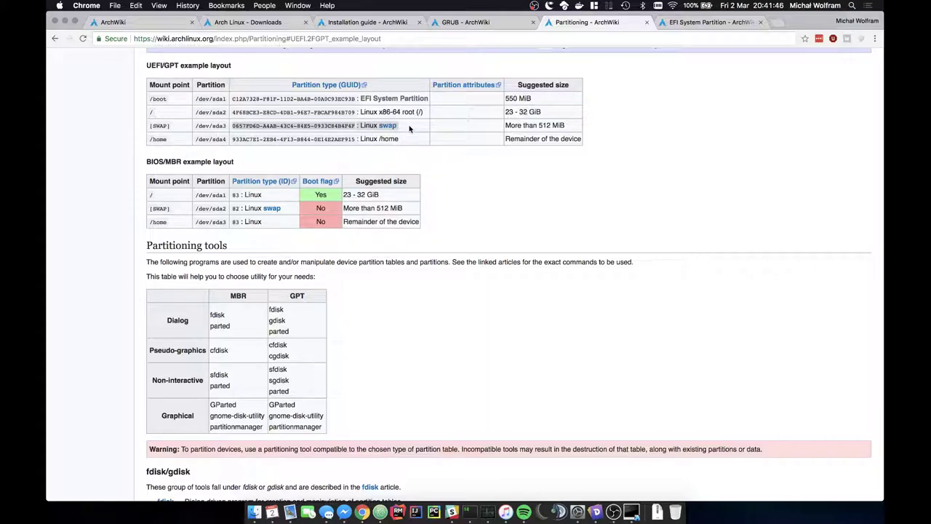
{"action": "left_click", "coordinate": [563, 125]}
{"action": "triple_click", "coordinate": [563, 125]}
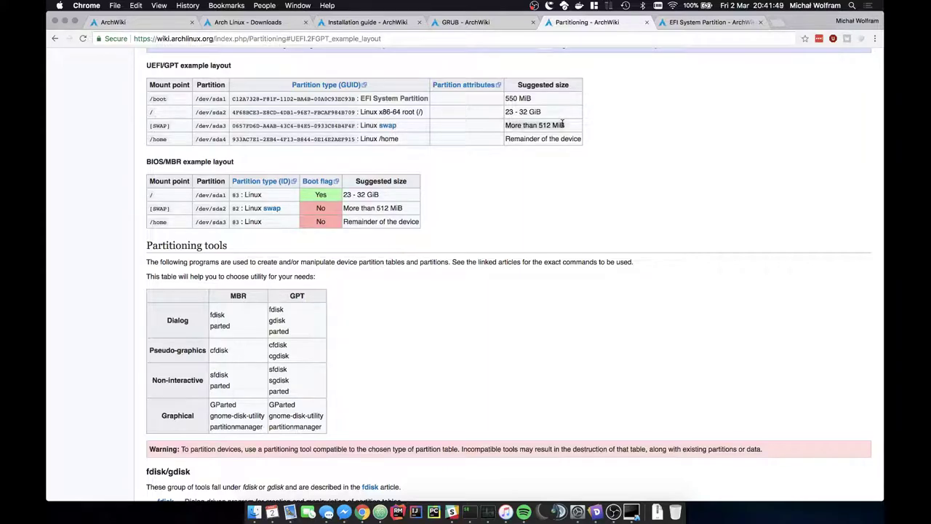
{"action": "left_click", "coordinate": [447, 155]}
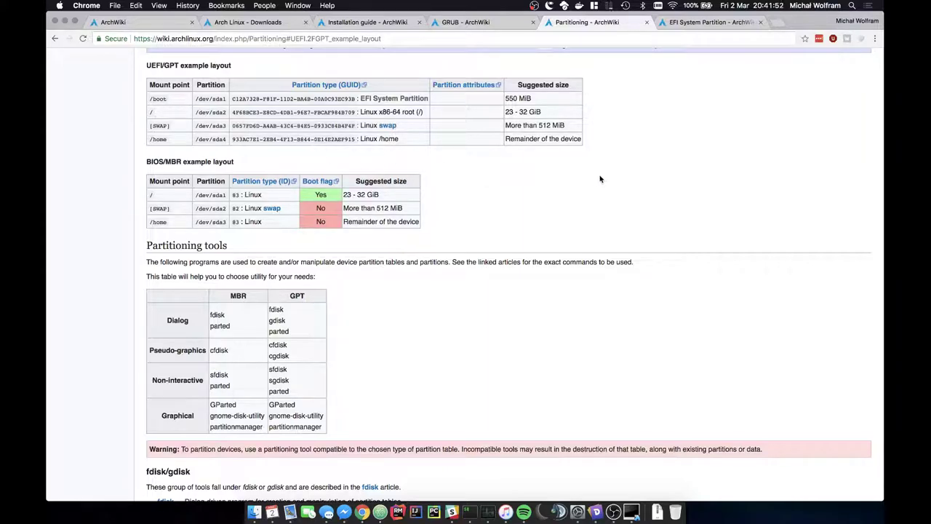
{"action": "key", "text": "super+Tab"}
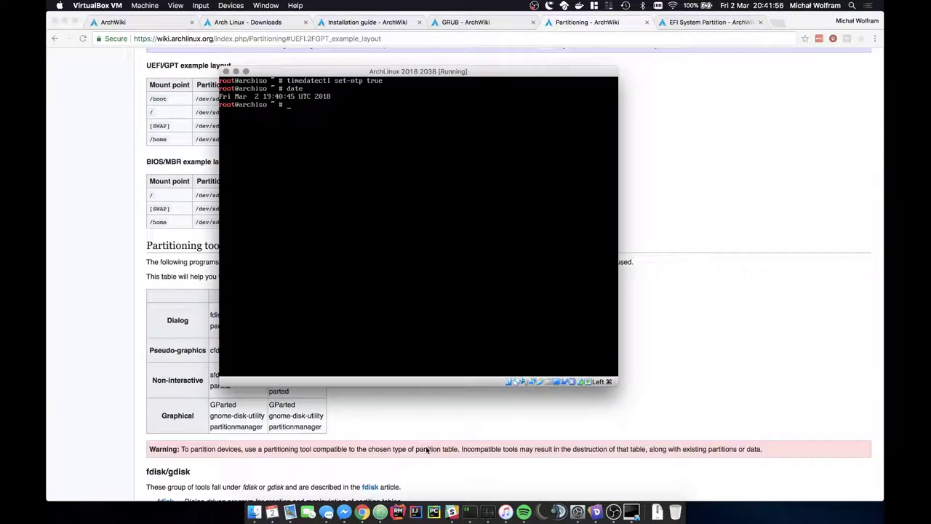
Step: List the VM's block devices with lsblk, then open the 64G /dev/sda disk in cfdisk
{"action": "scroll", "coordinate": [430, 451], "scroll_direction": "up", "scroll_amount": 5}
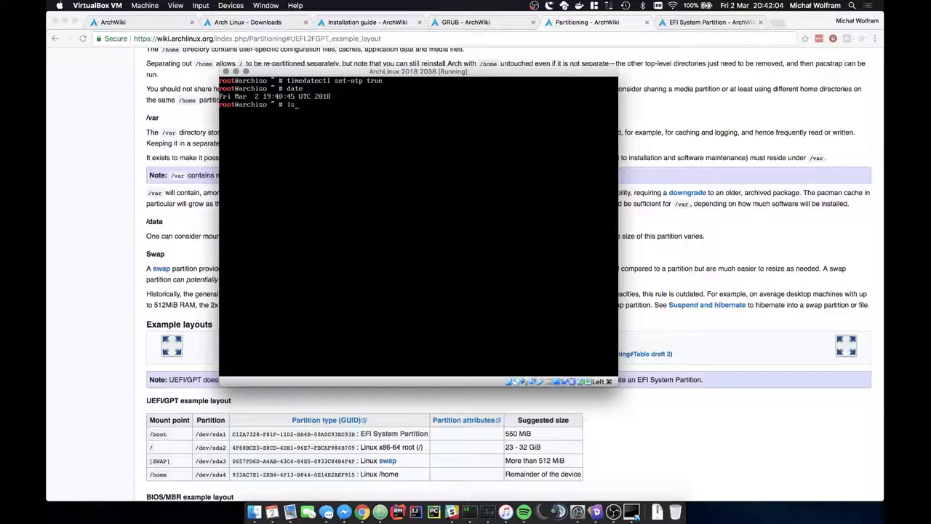
{"action": "type", "text": "k"}
{"action": "key", "text": "Return"}
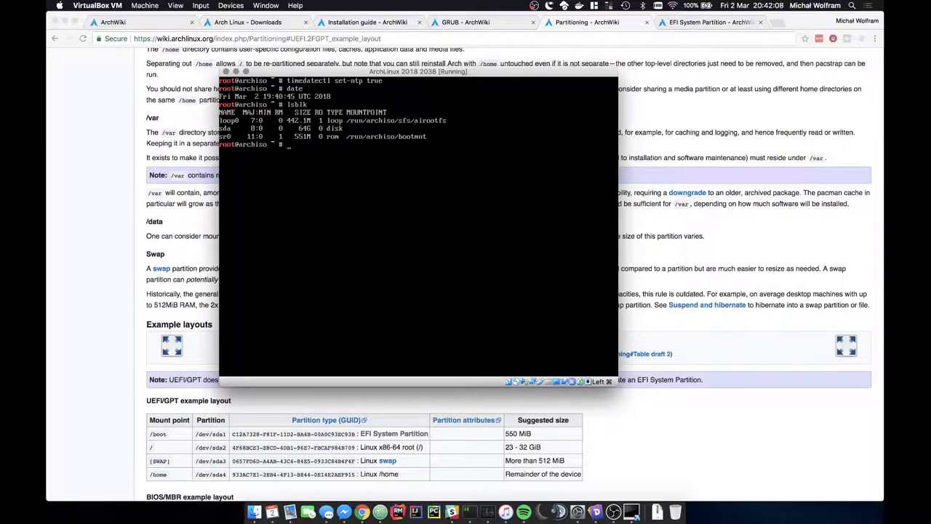
{"action": "type", "text": "cfdisk /dev/sd"}
{"action": "type", "text": "a"}
{"action": "key", "text": "Return"}
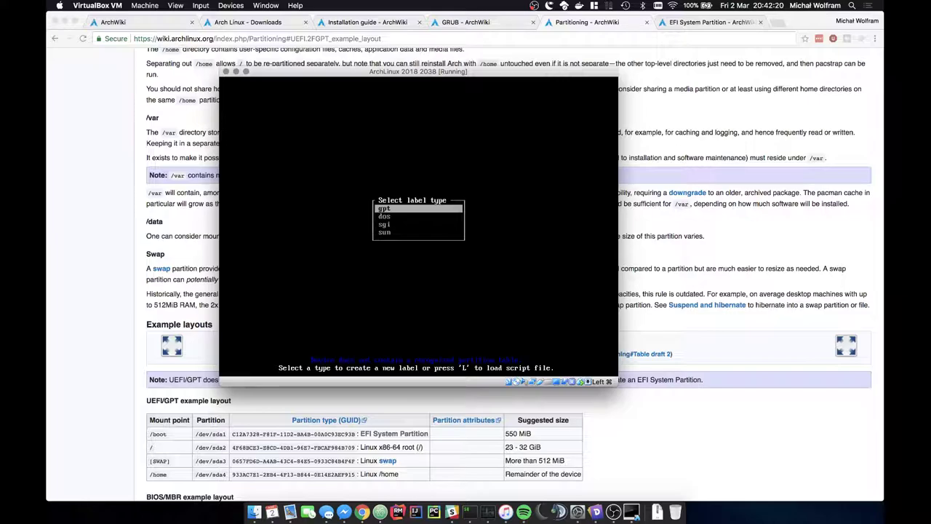
Step: Choose a GPT label and create a 550M first partition of type EFI System
{"action": "key", "text": "Return"}
{"action": "key", "text": "Return"}
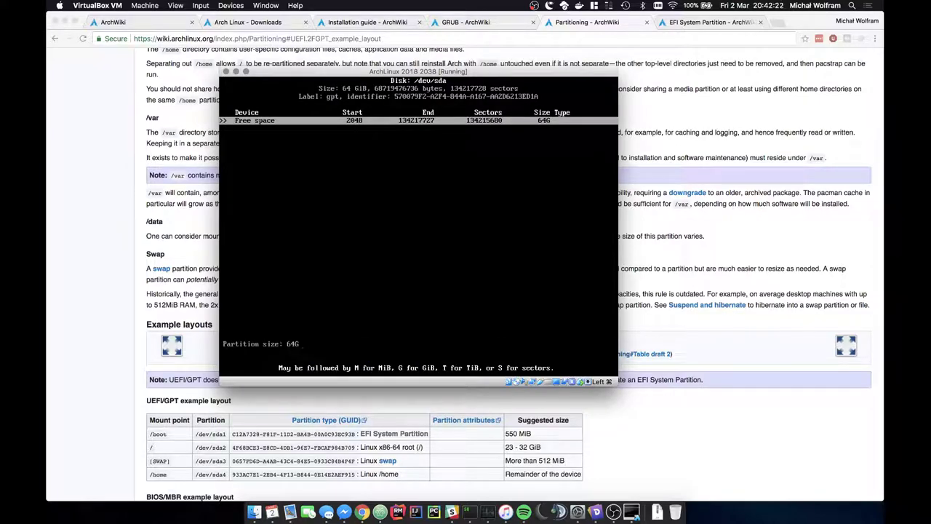
{"action": "key", "text": "BackSpace"}
{"action": "key", "text": "BackSpace"}
{"action": "key", "text": "BackSpace"}
{"action": "type", "text": "500"}
{"action": "key", "text": "BackSpace"}
{"action": "key", "text": "BackSpace"}
{"action": "type", "text": "5"}
{"action": "key", "text": "Return"}
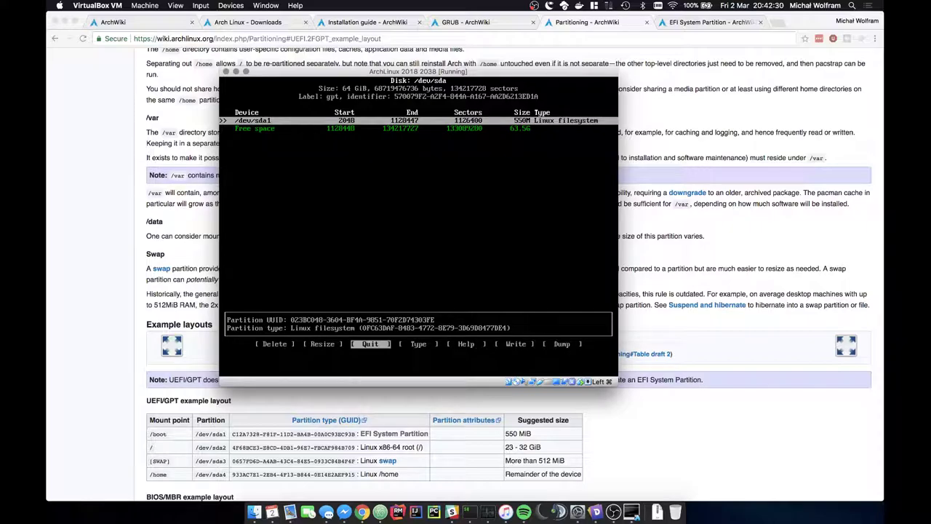
{"action": "key", "text": "Right"}
{"action": "key", "text": "Return"}
{"action": "key", "text": "Up"}
{"action": "key", "text": "Up"}
{"action": "key", "text": "Up"}
{"action": "key", "text": "Up"}
{"action": "key", "text": "Up"}
{"action": "key", "text": "Up"}
{"action": "key", "text": "Up"}
{"action": "key", "text": "Up"}
{"action": "key", "text": "Up"}
{"action": "key", "text": "Up"}
{"action": "key", "text": "Up"}
{"action": "key", "text": "Up"}
{"action": "key", "text": "Up"}
{"action": "key", "text": "Up"}
{"action": "key", "text": "Up"}
{"action": "key", "text": "Up"}
{"action": "key", "text": "Up"}
{"action": "key", "text": "Up"}
{"action": "key", "text": "Up"}
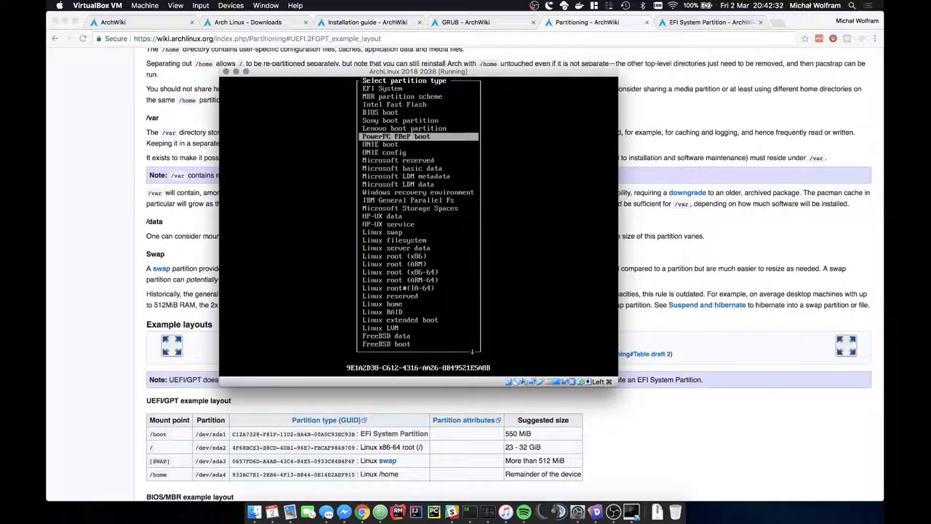
{"action": "key", "text": "Return"}
Step: Create a 32G second partition in the free space
{"action": "key", "text": "Down"}
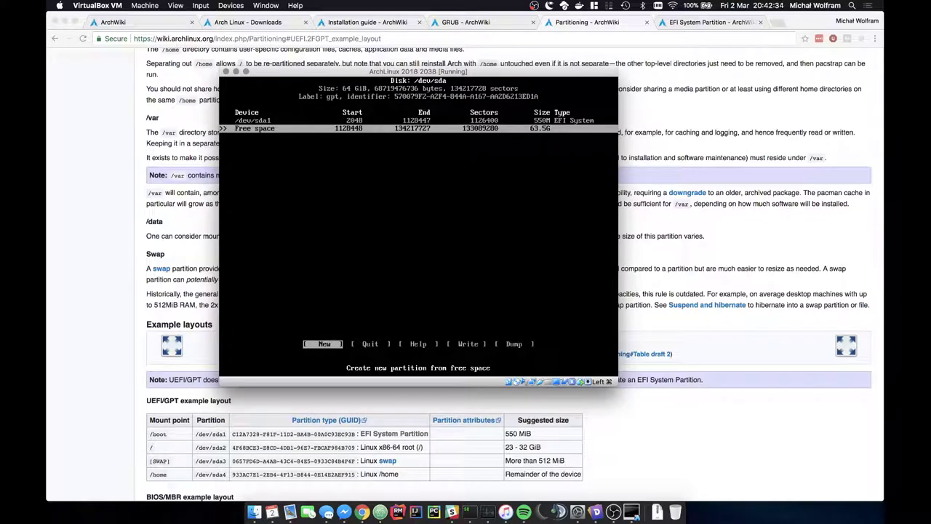
{"action": "key", "text": "Return"}
{"action": "key", "text": "BackSpace"}
{"action": "key", "text": "BackSpace"}
{"action": "key", "text": "BackSpace"}
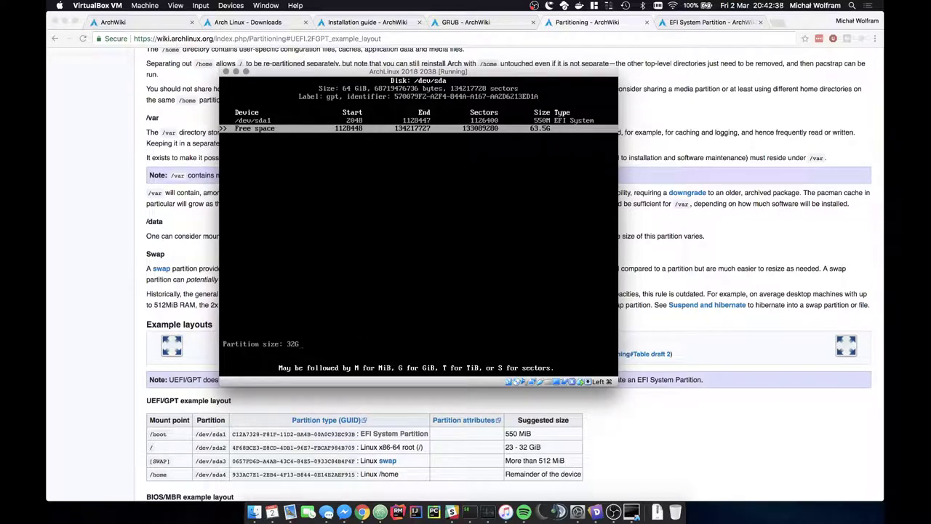
{"action": "type", "text": "32G"}
{"action": "key", "text": "Return"}
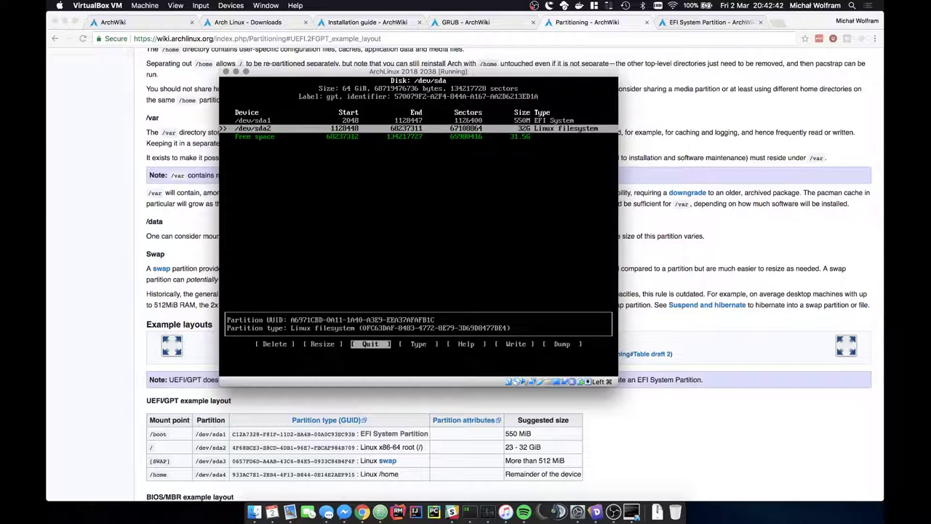
Step: Add a 2G Linux swap partition and a final partition using the remaining 29.5G
{"action": "key", "text": "Down"}
{"action": "key", "text": "Return"}
{"action": "key", "text": "BackSpace"}
{"action": "key", "text": "BackSpace"}
{"action": "key", "text": "BackSpace"}
{"action": "key", "text": "BackSpace"}
{"action": "key", "text": "BackSpace"}
{"action": "type", "text": "2G"}
{"action": "key", "text": "Return"}
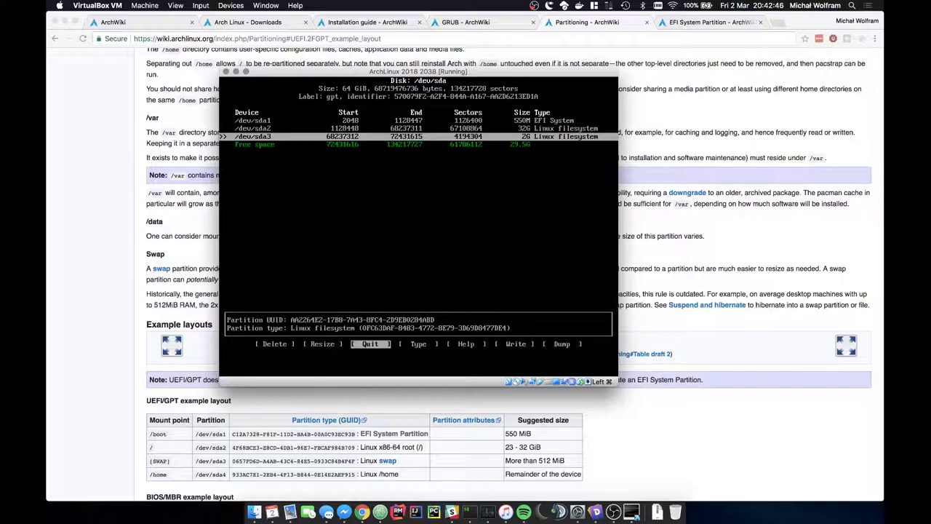
{"action": "key", "text": "Right"}
{"action": "key", "text": "Return"}
{"action": "key", "text": "Up"}
{"action": "key", "text": "Return"}
{"action": "key", "text": "Down"}
{"action": "key", "text": "Return"}
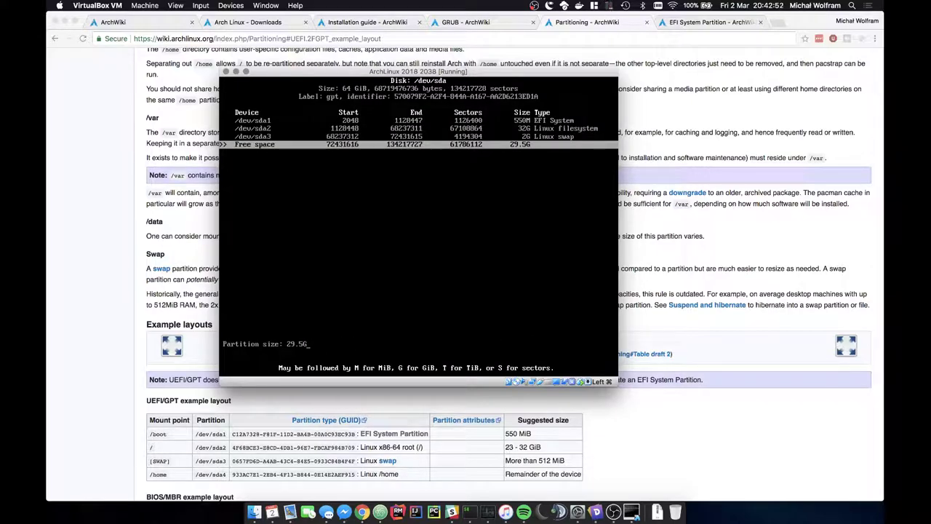
{"action": "key", "text": "Return"}
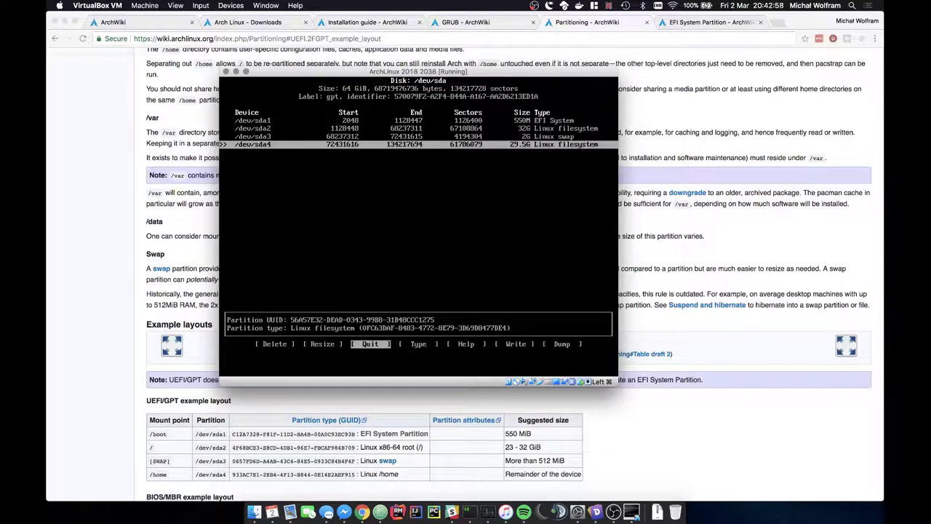
Step: Write the partition table to disk, confirming with 'yes', and quit cfdisk
{"action": "key", "text": "Right"}
{"action": "key", "text": "Right"}
{"action": "key", "text": "Right"}
{"action": "key", "text": "Return"}
{"action": "type", "text": "yes"}
{"action": "key", "text": "Return"}
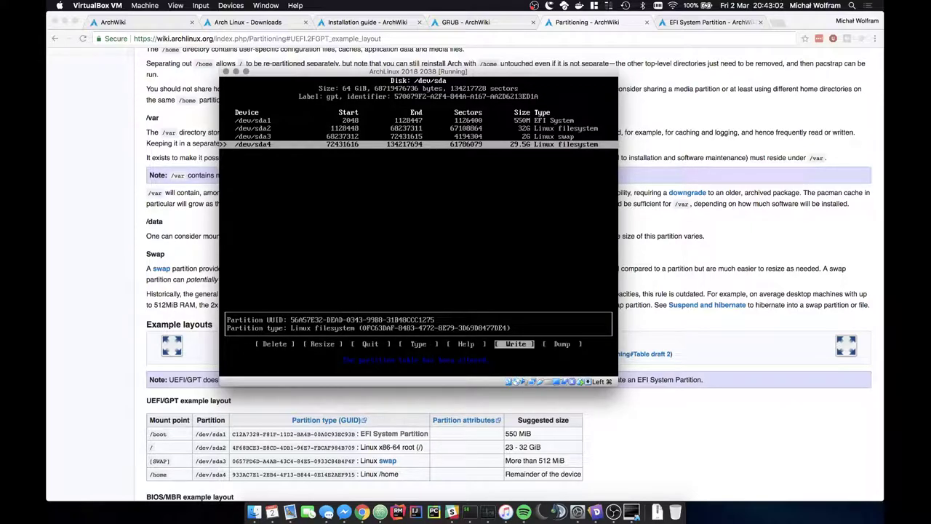
{"action": "key", "text": "Left"}
{"action": "key", "text": "Left"}
{"action": "key", "text": "Return"}
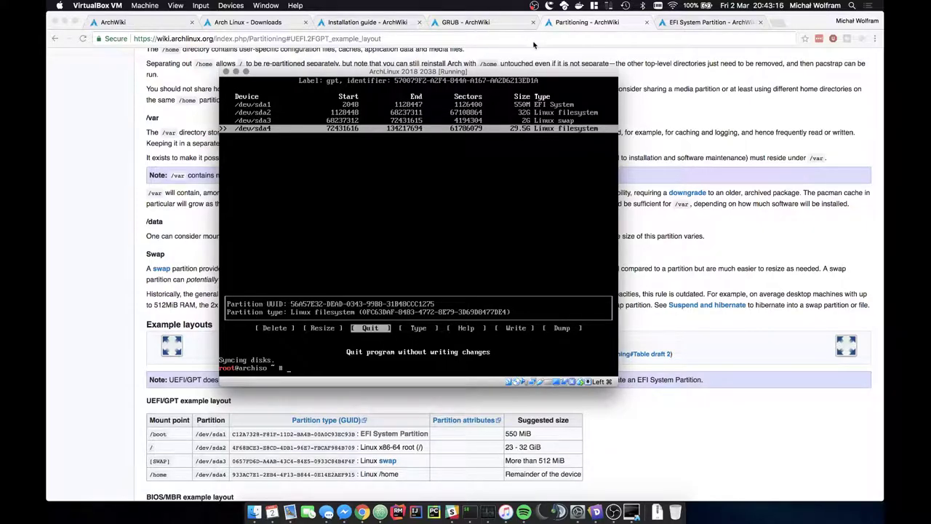
Step: Check the EFI System Partition wiki page, then return to the VM terminal
{"action": "left_click", "coordinate": [709, 25]}
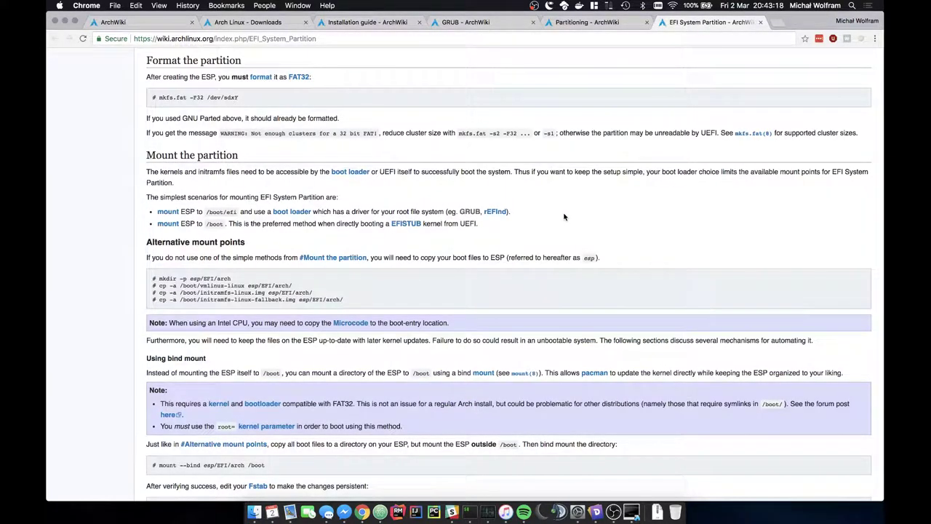
{"action": "key", "text": "super+Tab"}
{"action": "scroll", "coordinate": [866, 285], "scroll_direction": "up", "scroll_amount": 10}
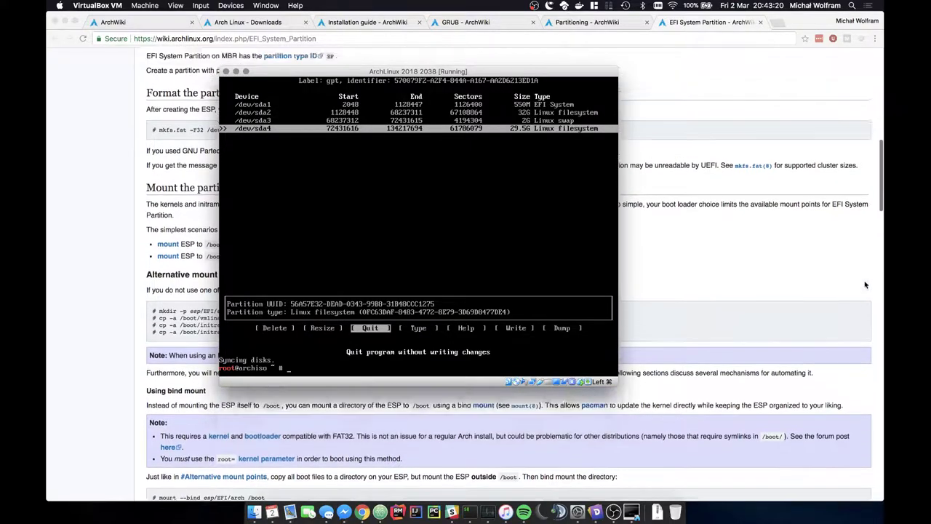
{"action": "scroll", "coordinate": [866, 285], "scroll_direction": "down", "scroll_amount": 2}
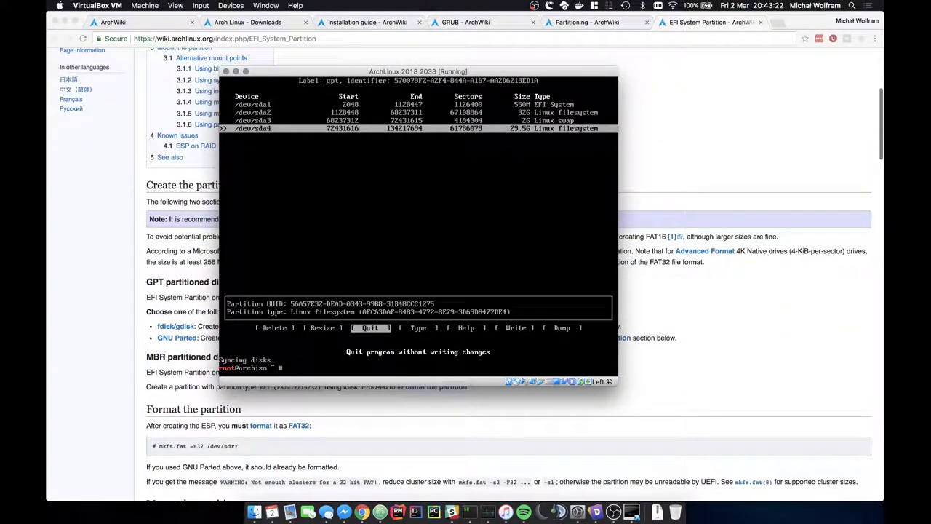
Step: Format sda1 as FAT32 and sda2 as ext4
{"action": "type", "text": "mkfs.fat -F32 "}
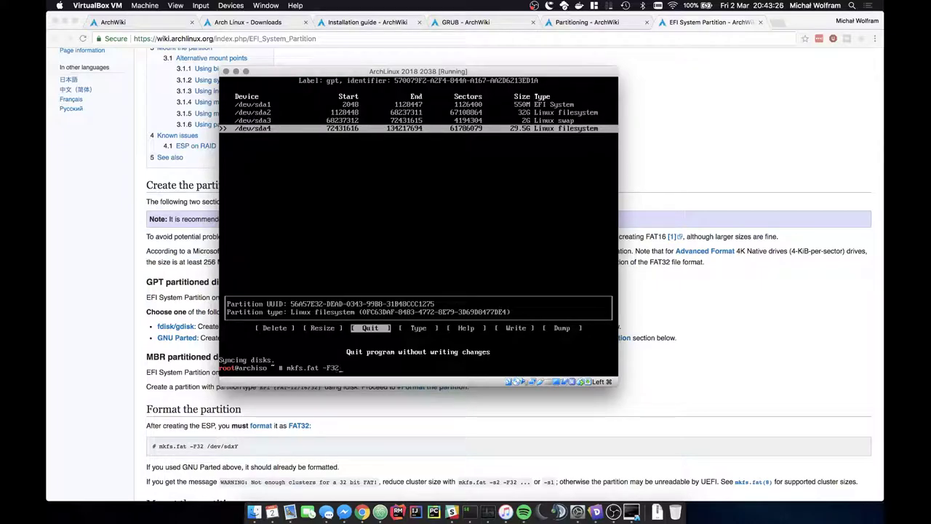
{"action": "type", "text": "/dev/sda1"}
{"action": "key", "text": "Return"}
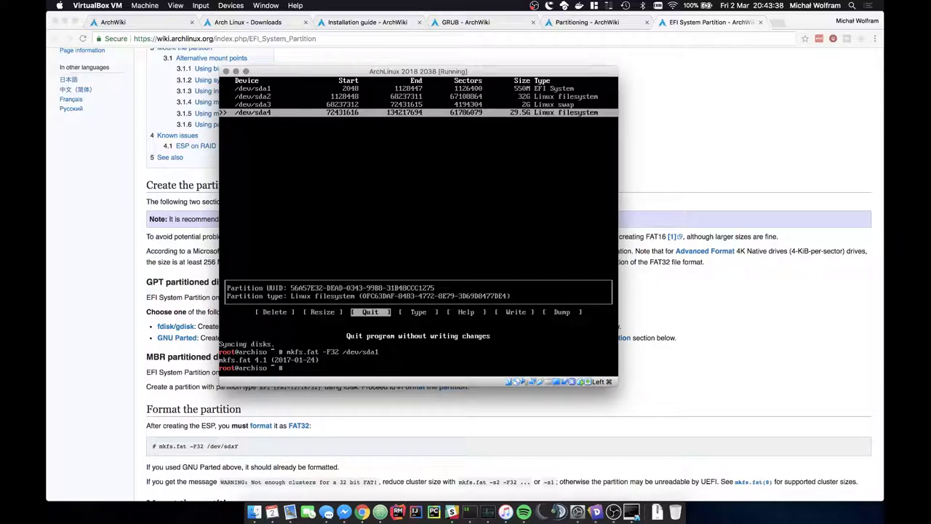
{"action": "type", "text": "mkfs.c"}
{"action": "type", "text": "dev/sda2"}
{"action": "key", "text": "Return"}
{"action": "key", "text": "Return"}
{"action": "key", "text": "Return"}
{"action": "key", "text": "Return"}
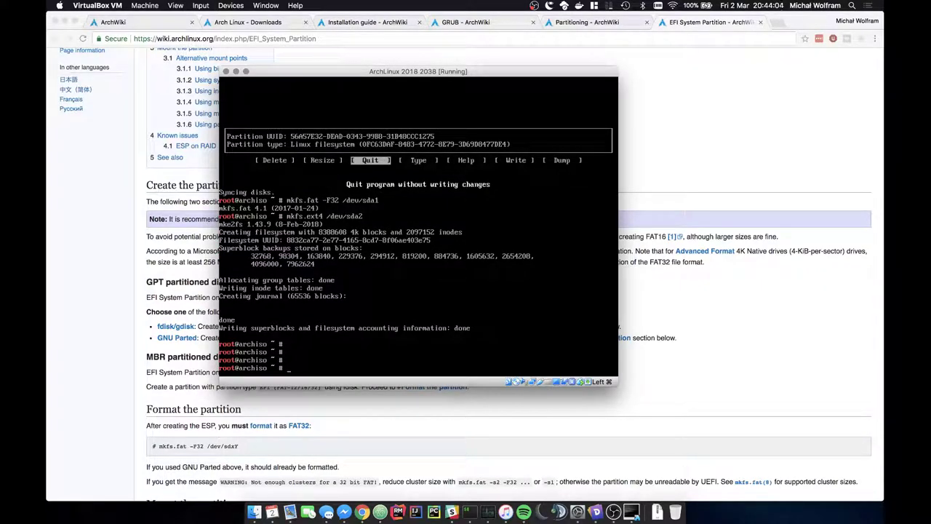
Step: Make sda3 a swap partition with mkswap and activate it with swapon
{"action": "type", "text": "mkswap /dev/sda3"}
{"action": "key", "text": "Return"}
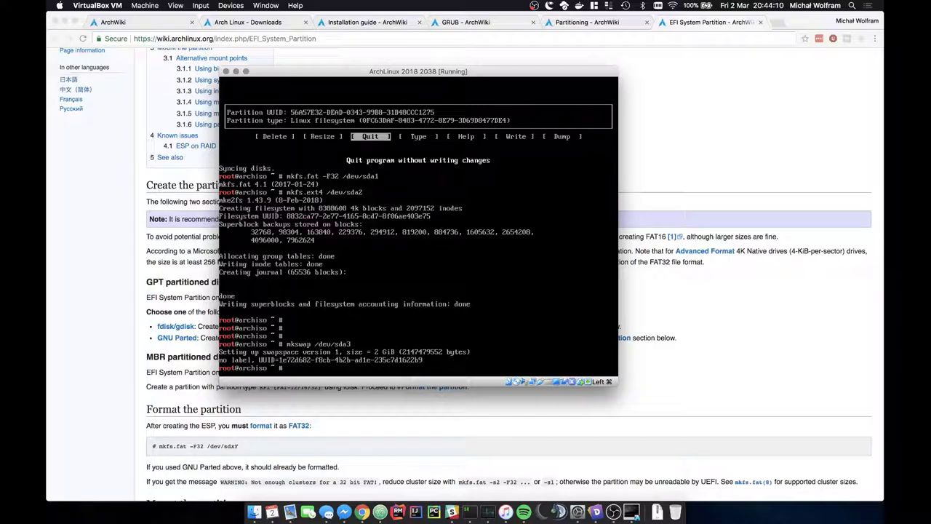
{"action": "type", "text": "swapon /dev/sda3"}
{"action": "key", "text": "Return"}
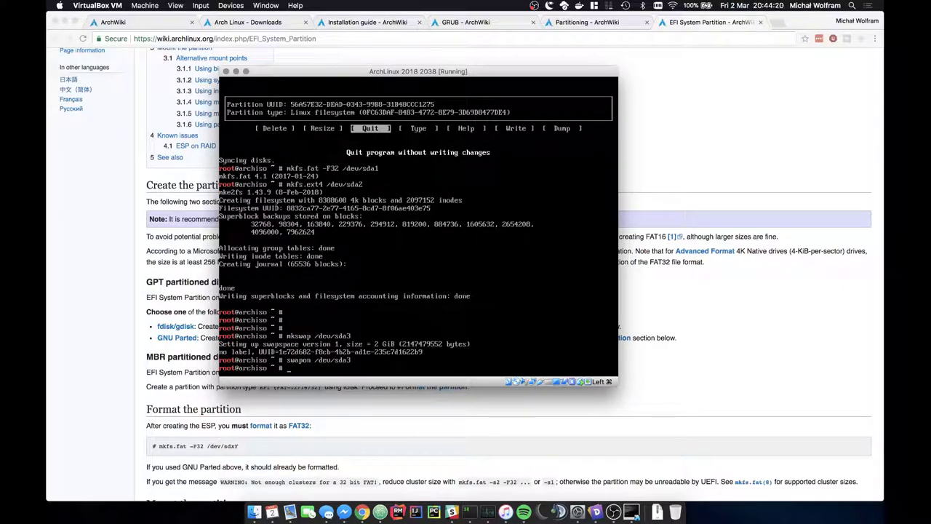
Step: Format sda4 as ext4 and mount sda2 at /mnt
{"action": "type", "text": "mkfs.ext4 /dev/sda4"}
{"action": "key", "text": "Return"}
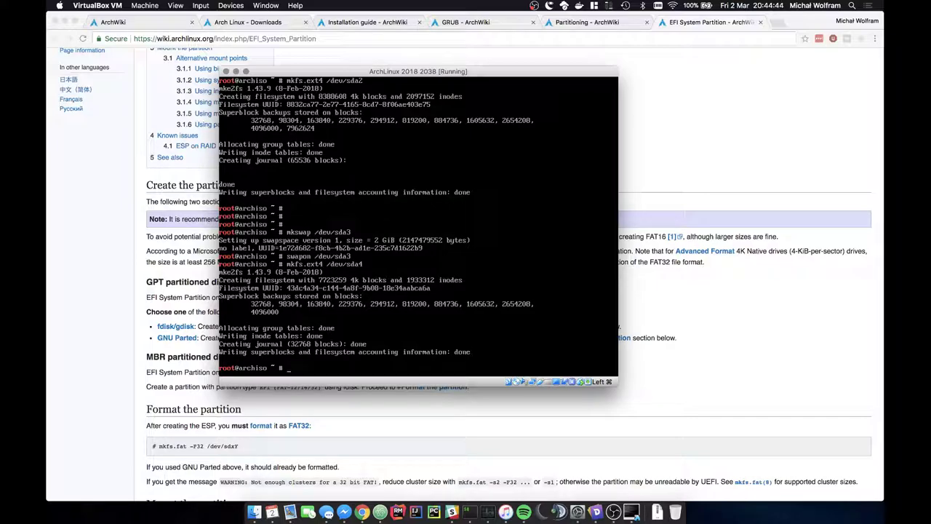
{"action": "type", "text": "mount /dev/sda2 /"}
{"action": "type", "text": "mnt"}
{"action": "key", "text": "Return"}
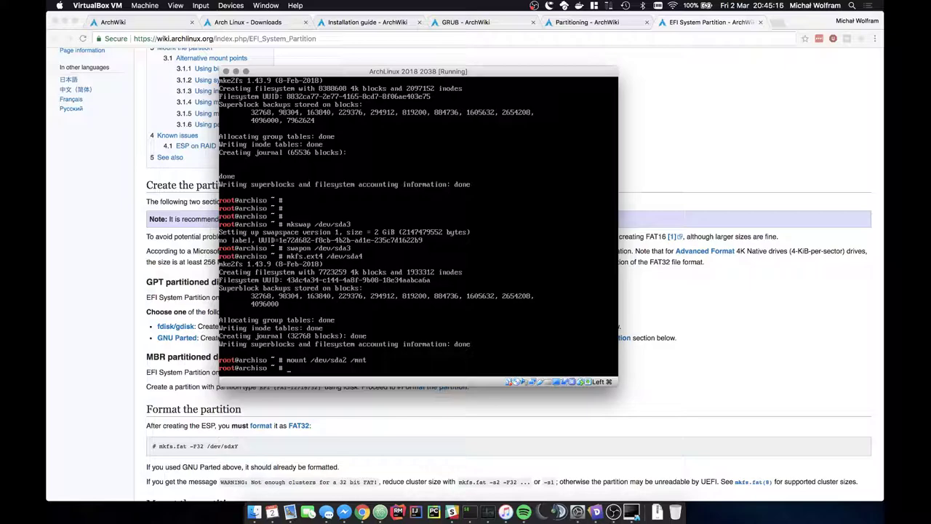
Step: Create /mnt/boot and /mnt/boot/efi, then mount sda1 at /mnt/boot/efi
{"action": "type", "text": "mkdir /mnt/boot"}
{"action": "key", "text": "Return"}
{"action": "type", "text": "mkdir"}
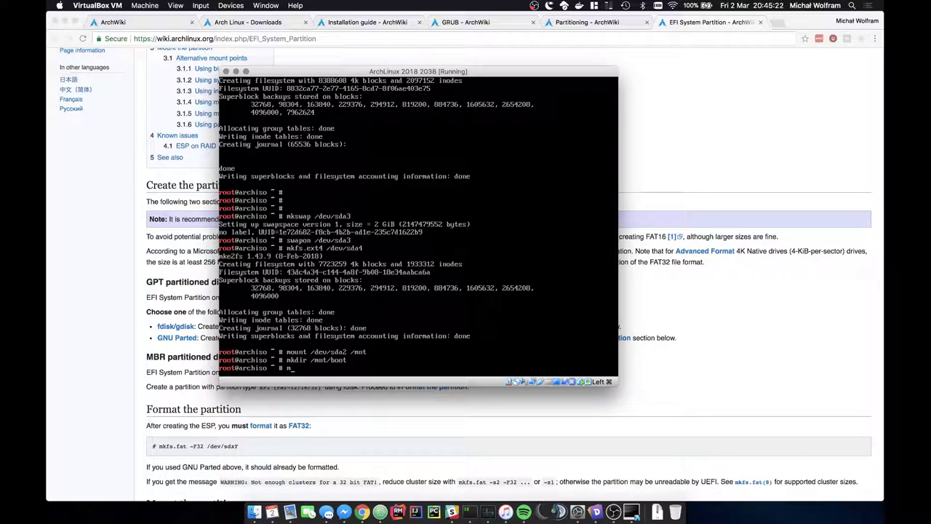
{"action": "type", "text": " /mnt/boot/efi"}
{"action": "key", "text": "Return"}
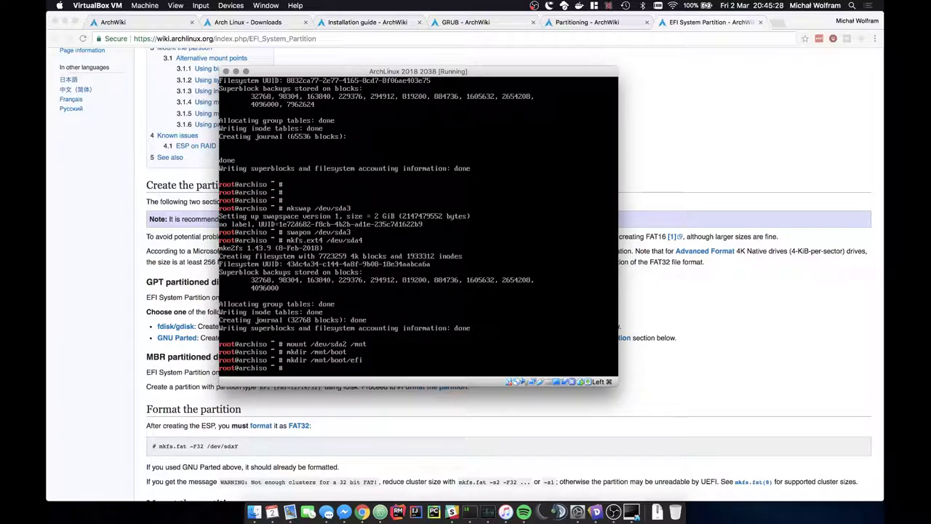
{"action": "type", "text": "mount"}
{"action": "type", "text": " /dev/sda1 "}
{"action": "type", "text": "/mnt/boot/ef"}
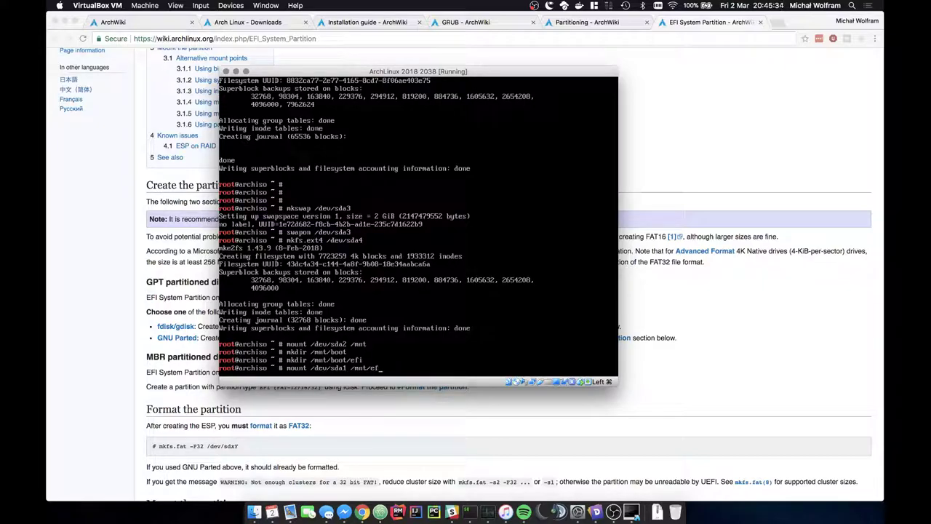
{"action": "type", "text": "i"}
{"action": "key", "text": "BackSpace"}
{"action": "key", "text": "BackSpace"}
{"action": "key", "text": "BackSpace"}
{"action": "type", "text": "boot/efi/"}
{"action": "key", "text": "BackSpace"}
{"action": "key", "text": "Return"}
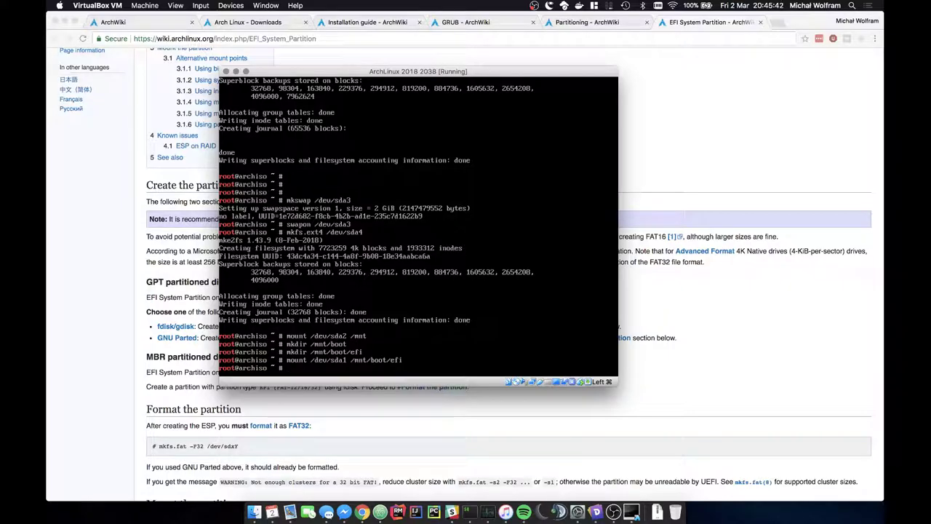
Step: Create /mnt/home and mount sda4 on it, correcting path typos along the way
{"action": "type", "text": "mkfir"}
{"action": "key", "text": "BackSpace"}
{"action": "type", "text": "dir /dev/"}
{"action": "key", "text": "BackSpace"}
{"action": "key", "text": "BackSpace"}
{"action": "key", "text": "BackSpace"}
{"action": "key", "text": "BackSpace"}
{"action": "type", "text": "home/"}
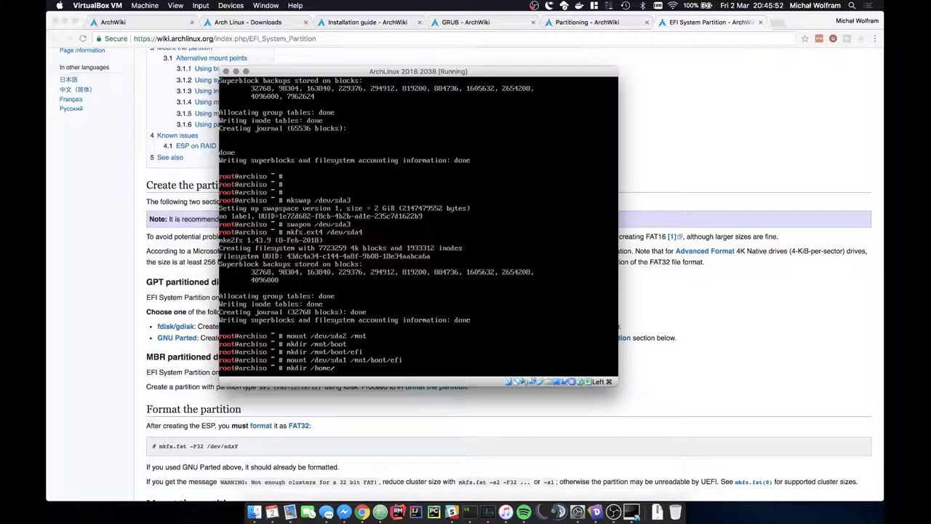
{"action": "key", "text": "BackSpace"}
{"action": "key", "text": "BackSpace"}
{"action": "key", "text": "BackSpace"}
{"action": "key", "text": "BackSpace"}
{"action": "type", "text": "mnt/home"}
{"action": "key", "text": "Return"}
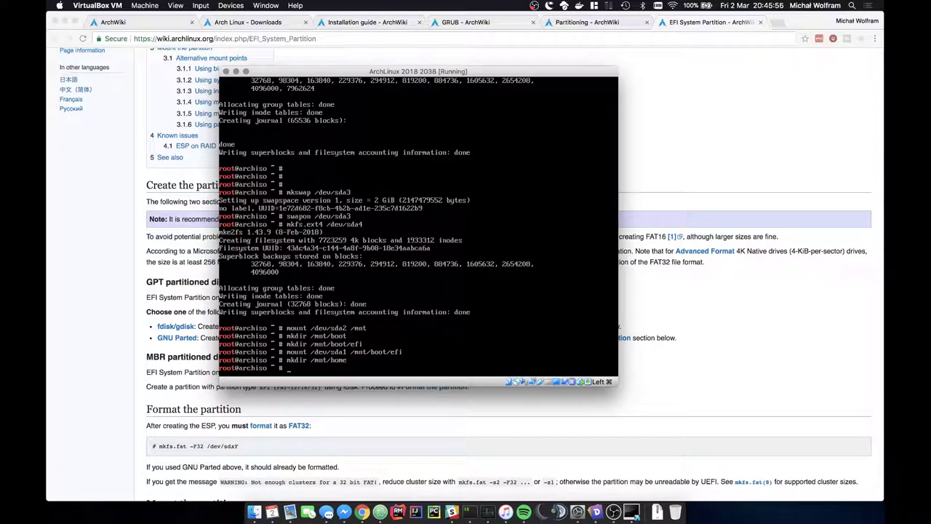
{"action": "type", "text": "mount /dev/sda4 /d"}
{"action": "key", "text": "BackSpace"}
{"action": "type", "text": "mnt/hom"}
{"action": "key", "text": "BackSpace"}
{"action": "key", "text": "Return"}
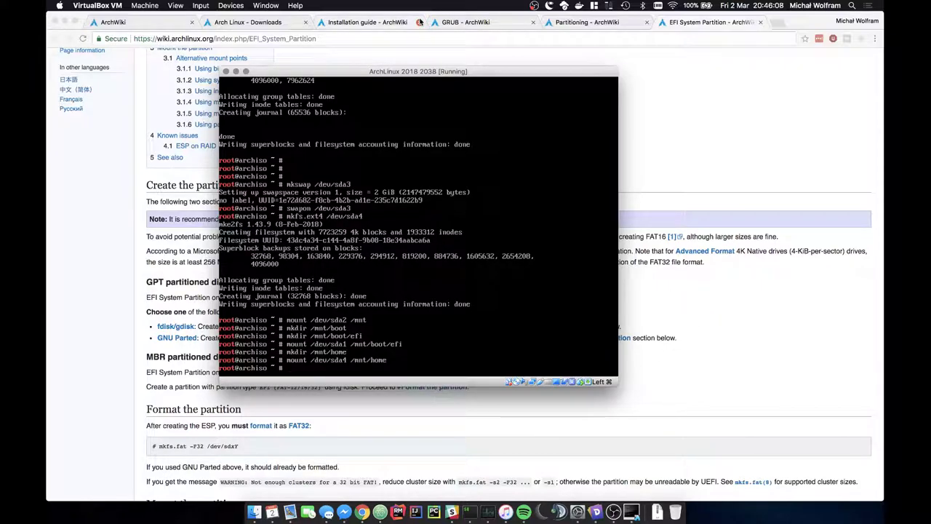
Step: Scroll the ArchWiki Installation guide to 'Install the base packages', then return to the VM console
{"action": "left_click", "coordinate": [368, 23]}
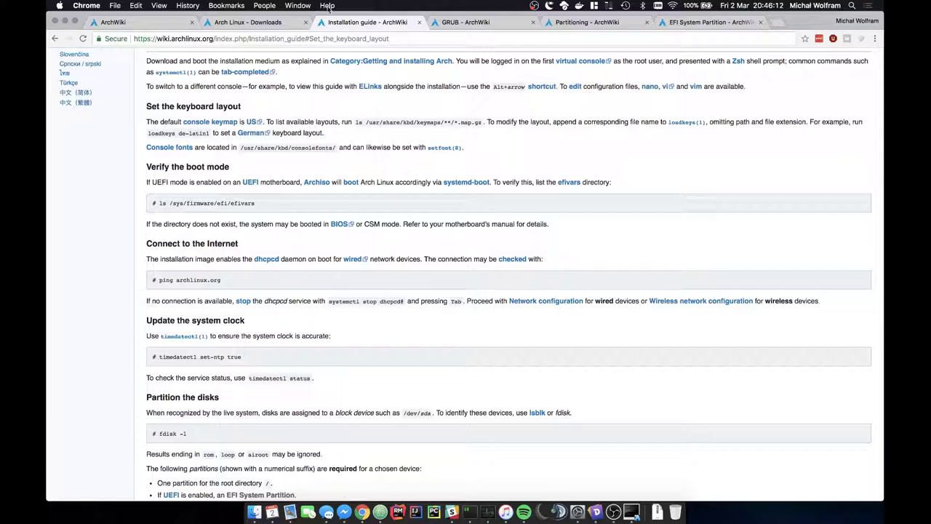
{"action": "scroll", "coordinate": [350, 164], "scroll_direction": "down", "scroll_amount": 5}
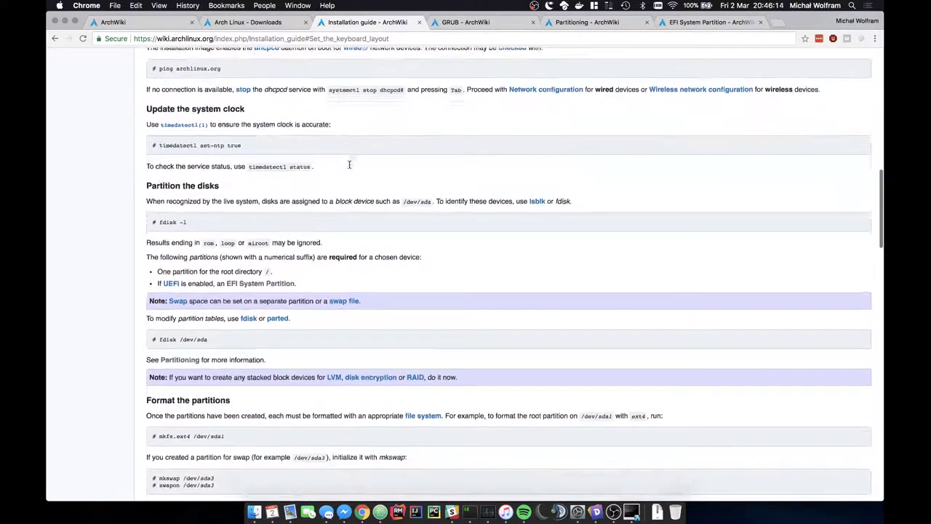
{"action": "scroll", "coordinate": [349, 165], "scroll_direction": "down", "scroll_amount": 9}
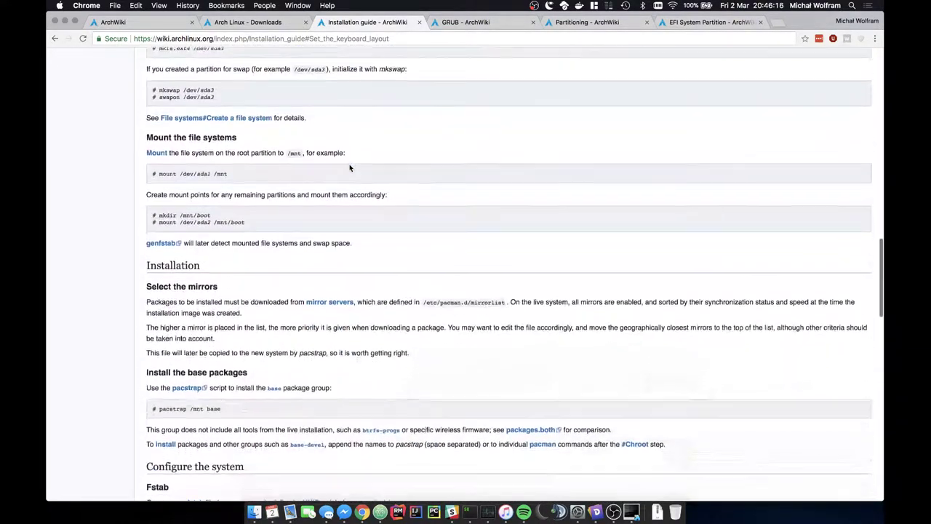
{"action": "scroll", "coordinate": [349, 168], "scroll_direction": "down", "scroll_amount": 4}
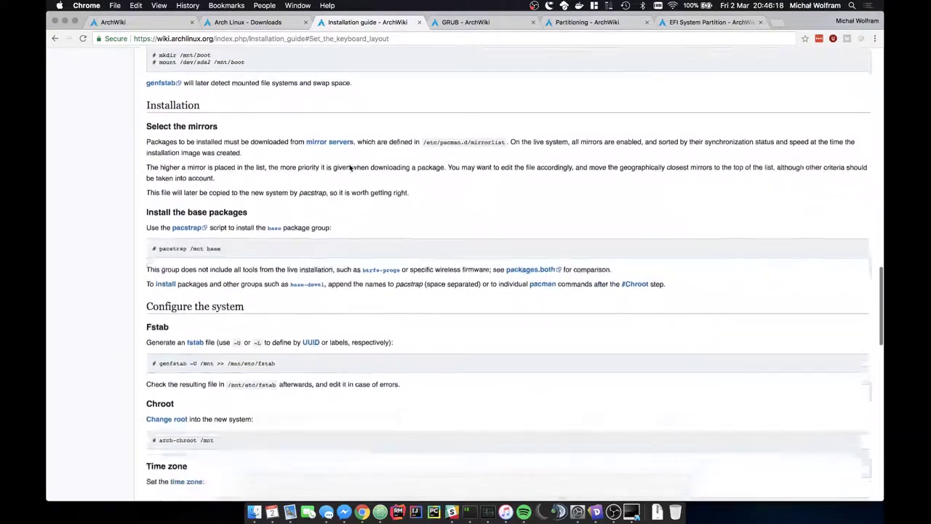
{"action": "scroll", "coordinate": [349, 168], "scroll_direction": "down", "scroll_amount": 4}
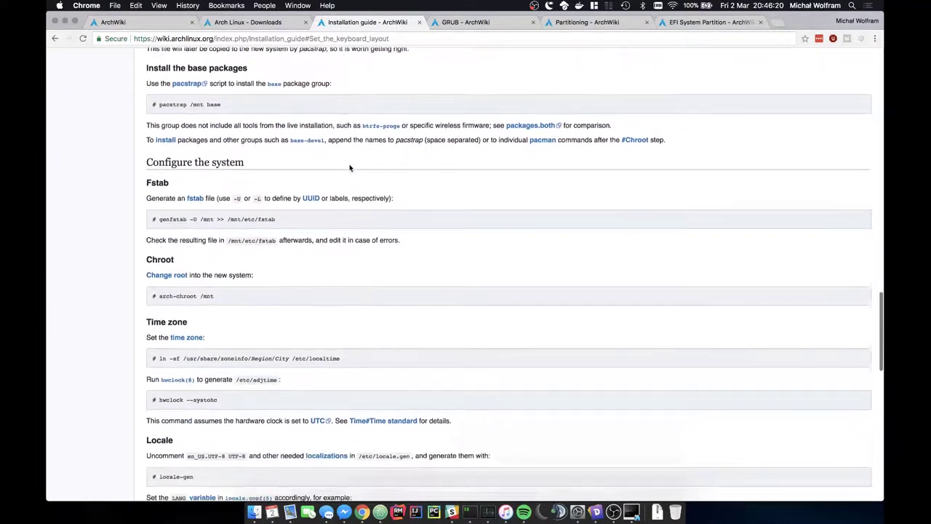
{"action": "scroll", "coordinate": [349, 168], "scroll_direction": "down", "scroll_amount": 1}
{"action": "scroll", "coordinate": [349, 167], "scroll_direction": "up", "scroll_amount": 1}
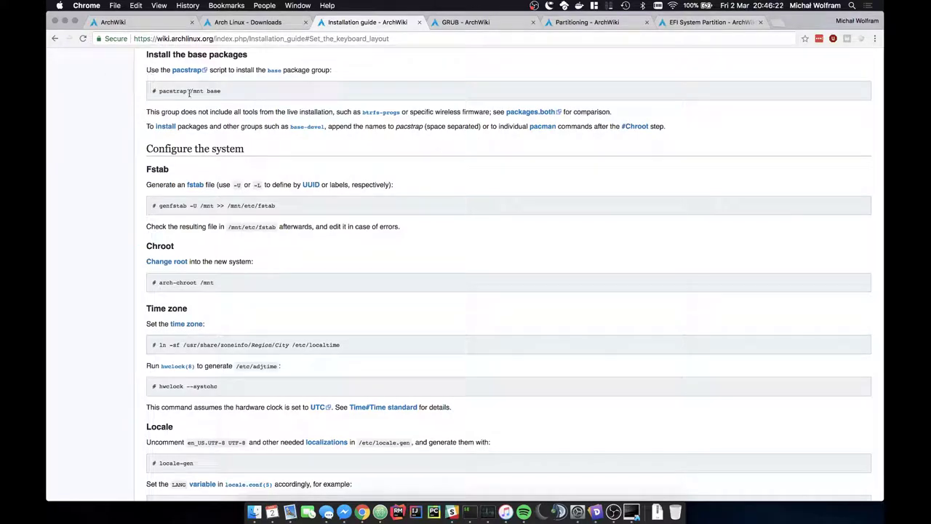
{"action": "key", "text": "super+Tab"}
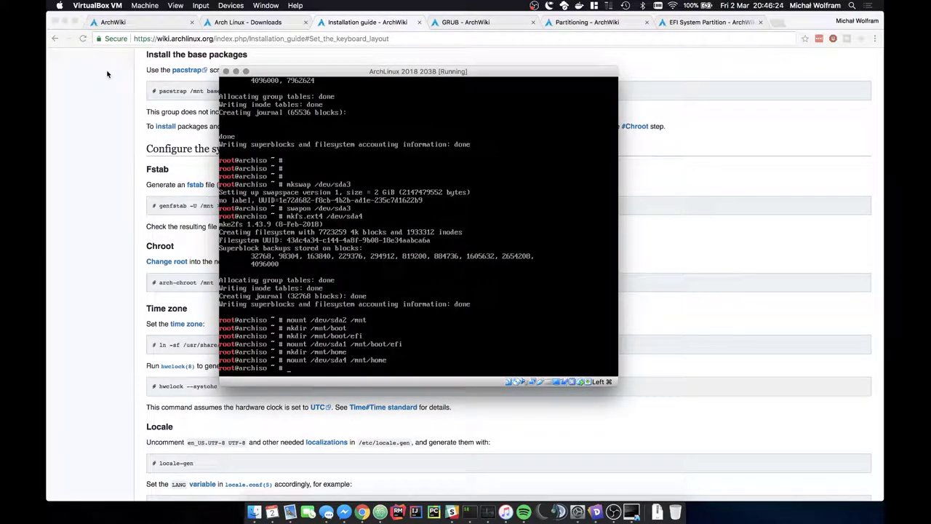
Step: Type 'pacstrap /mnt base base-devel net-tools' at the root prompt without running it
{"action": "scroll", "coordinate": [100, 198], "scroll_direction": "up", "scroll_amount": 8}
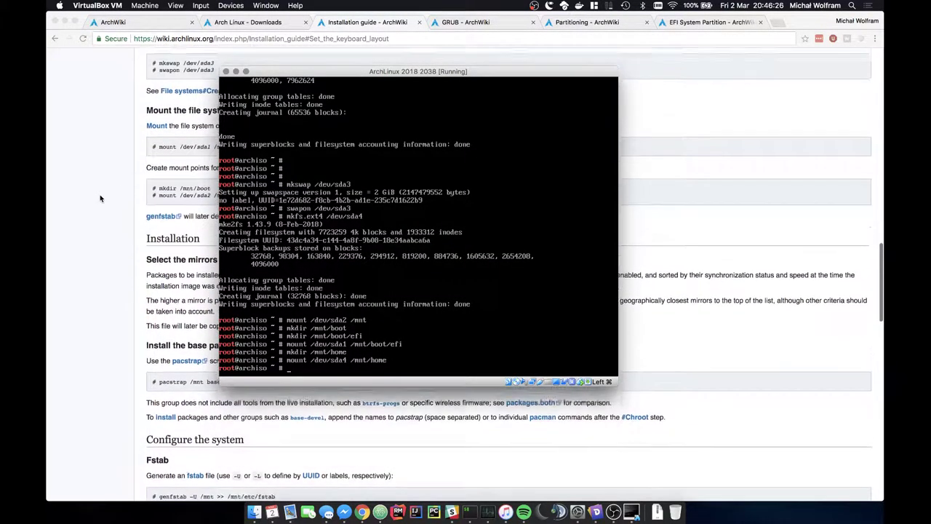
{"action": "scroll", "coordinate": [100, 198], "scroll_direction": "up", "scroll_amount": 2}
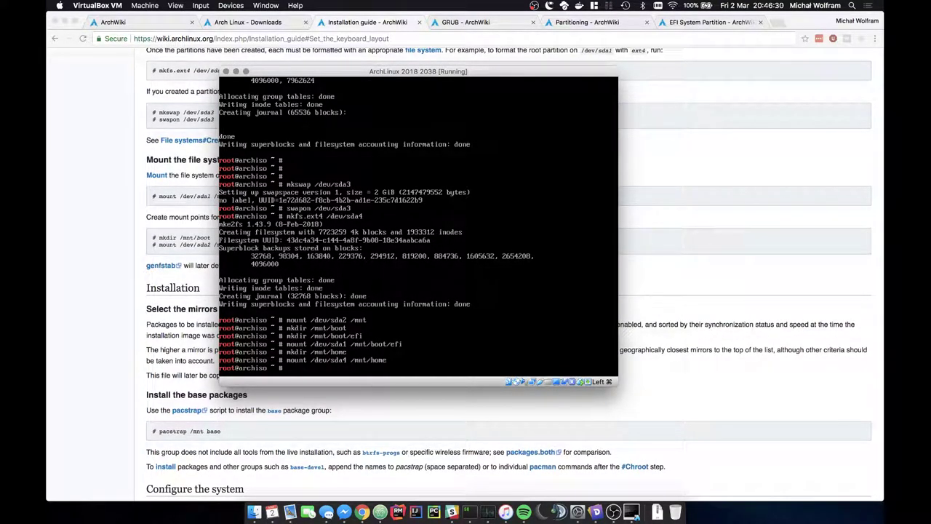
{"action": "type", "text": "pacstrap /mnt base base-devel"}
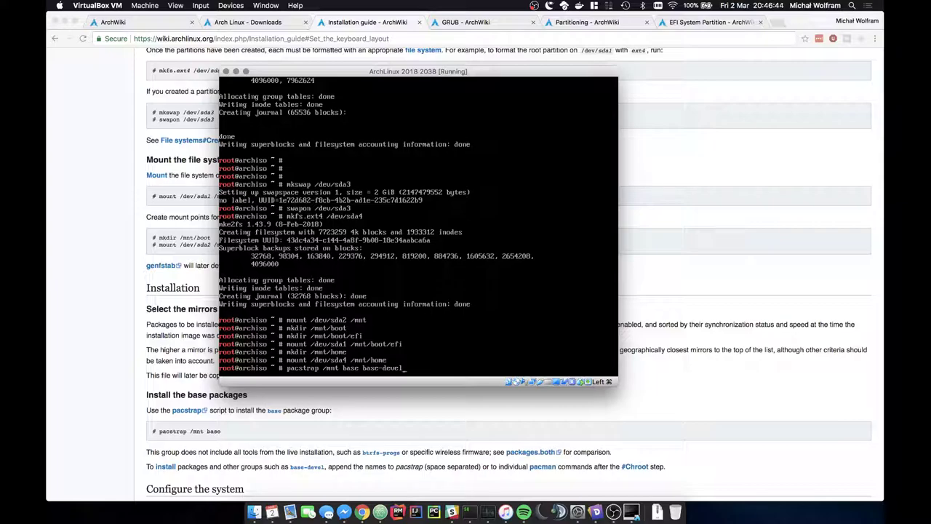
{"action": "type", "text": "net-tools"}
{"action": "left_click", "coordinate": [346, 449]}
Step: Open the base-devel link in a new tab and review the group's 27 packages
{"action": "left_click", "coordinate": [309, 468], "text": "super"}
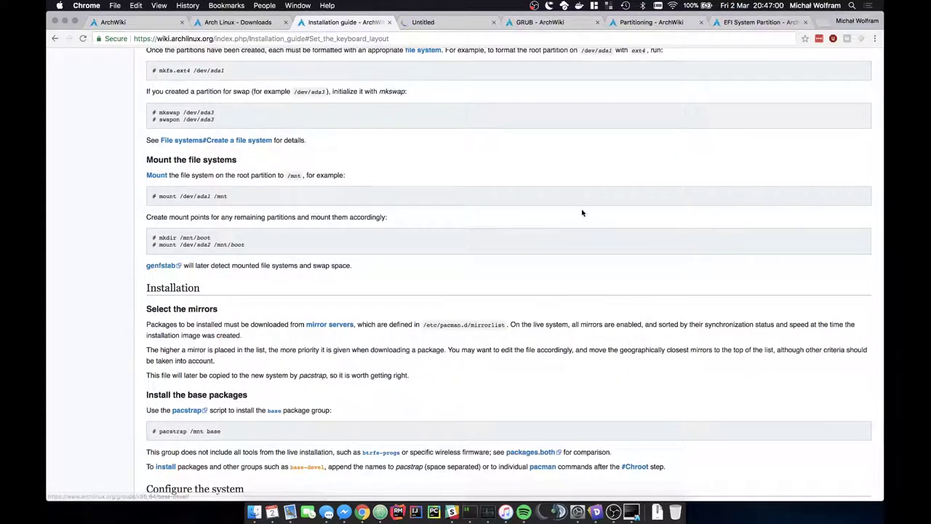
{"action": "left_click", "coordinate": [441, 24]}
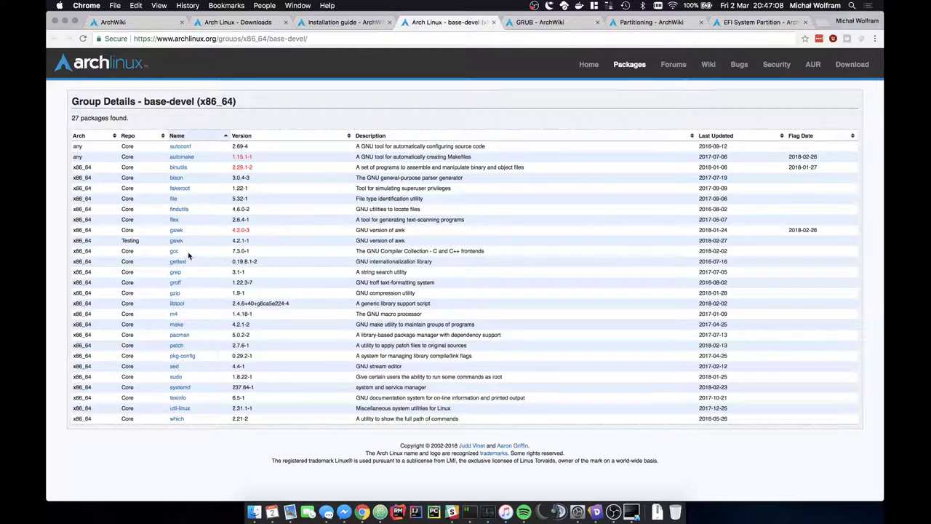
{"action": "scroll", "coordinate": [232, 256], "scroll_direction": "down", "scroll_amount": 1}
{"action": "scroll", "coordinate": [232, 256], "scroll_direction": "up", "scroll_amount": 1}
Step: Close the base-devel tab and append xorg, xorg-server, sddm, plasma, dolphin, konsole, gst-plugins-good to pacstrap
{"action": "key", "text": "super+w"}
{"action": "key", "text": "super+Tab"}
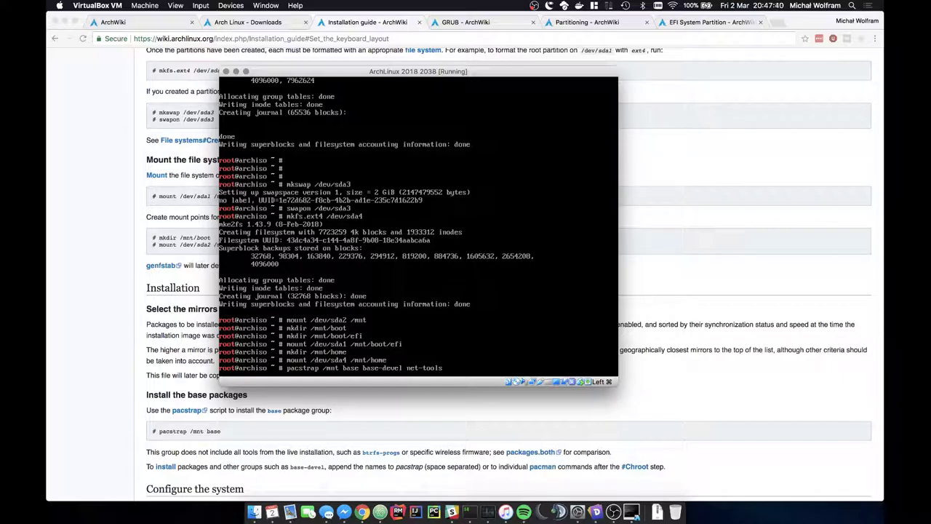
{"action": "type", "text": "xorg xorg-server"}
{"action": "type", "text": "plasma"}
{"action": "key", "text": "Left"}
{"action": "key", "text": "Left"}
{"action": "key", "text": "Left"}
{"action": "key", "text": "Left"}
{"action": "key", "text": "Left"}
{"action": "key", "text": "Left"}
{"action": "type", "text": "sddm"}
{"action": "key", "text": "End"}
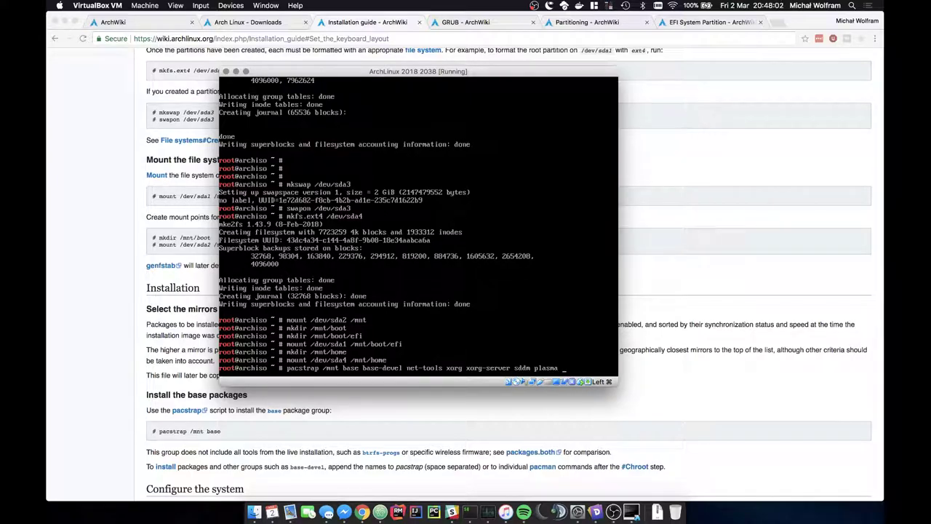
{"action": "type", "text": "dolphin konsole"}
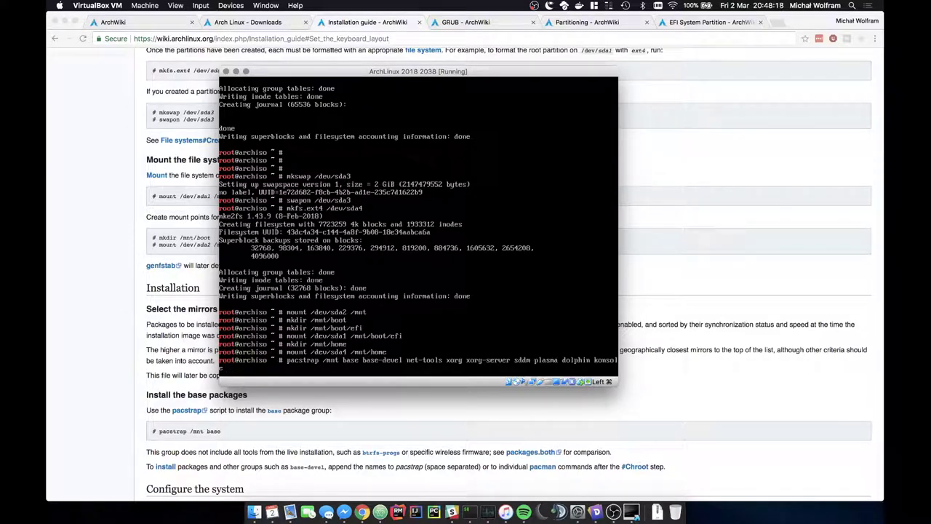
{"action": "type", "text": "gst-plugins-good gst-plugins"}
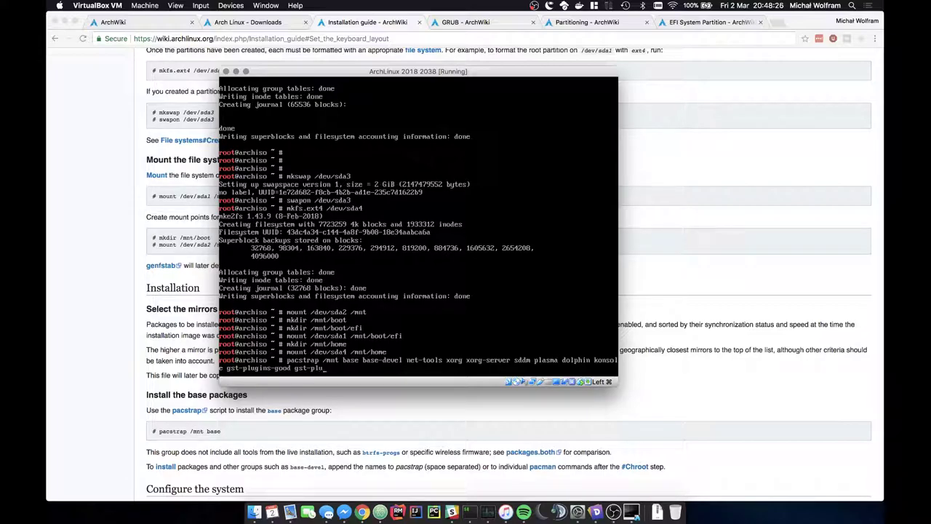
{"action": "type", "text": "-bad"}
{"action": "type", "text": " ga"}
Step: Add gst-plugins-bad, gst-plugins-ugly, amarok, chrome and ark to the pacstrap line, fixing typos
{"action": "key", "text": "BackSpace"}
{"action": "type", "text": "st-plugins-ugly"}
{"action": "key", "text": "Left"}
{"action": "key", "text": "Left"}
{"action": "key", "text": "Left"}
{"action": "key", "text": "Left"}
{"action": "key", "text": "Left"}
{"action": "key", "text": "Left"}
{"action": "key", "text": "Left"}
{"action": "key", "text": "Left"}
{"action": "key", "text": "Left"}
{"action": "key", "text": "Left"}
{"action": "key", "text": "Left"}
{"action": "key", "text": "Left"}
{"action": "key", "text": "Left"}
{"action": "key", "text": "Left"}
{"action": "key", "text": "Left"}
{"action": "key", "text": "Left"}
{"action": "key", "text": "Left"}
{"action": "key", "text": "Left"}
{"action": "key", "text": "Left"}
{"action": "key", "text": "Left"}
{"action": "type", "text": "st-plug"}
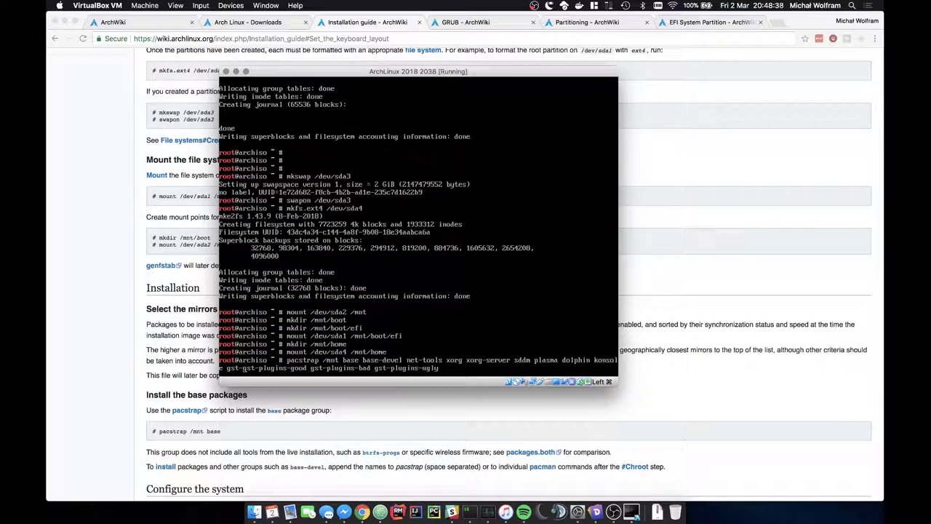
{"action": "type", "text": "ins-bg"}
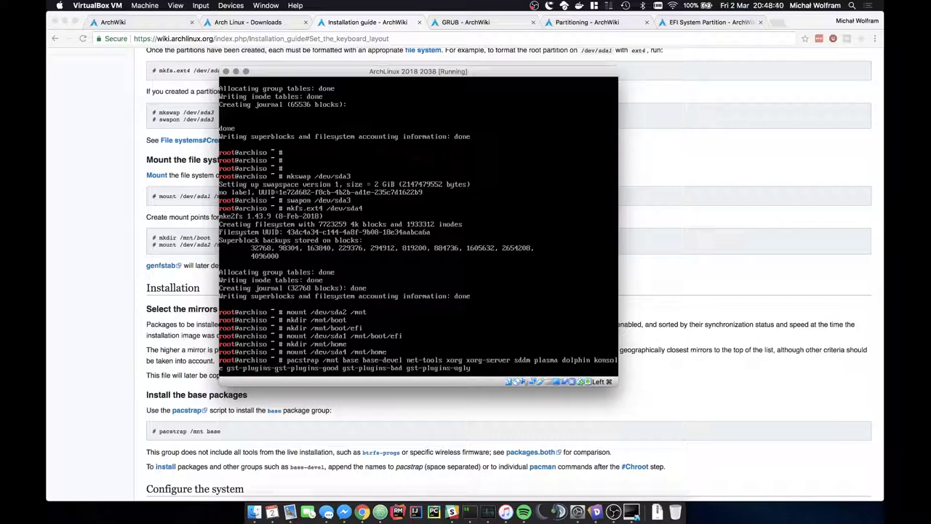
{"action": "key", "text": "BackSpace"}
{"action": "key", "text": "BackSpace"}
{"action": "key", "text": "BackSpace"}
{"action": "key", "text": "BackSpace"}
{"action": "key", "text": "BackSpace"}
{"action": "key", "text": "BackSpace"}
{"action": "key", "text": "BackSpace"}
{"action": "key", "text": "BackSpace"}
{"action": "key", "text": "BackSpace"}
{"action": "key", "text": "BackSpace"}
{"action": "key", "text": "BackSpace"}
{"action": "key", "text": "BackSpace"}
{"action": "key", "text": "BackSpace"}
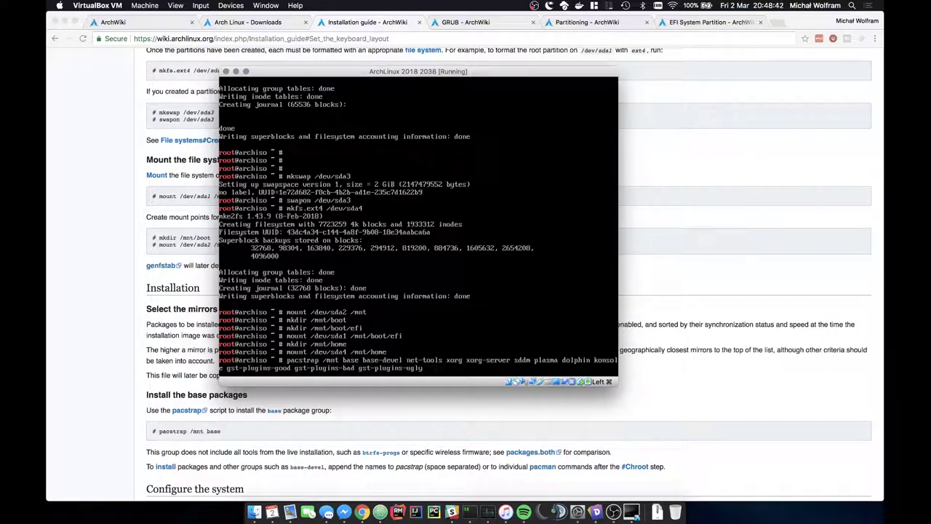
{"action": "type", "text": "amarok "}
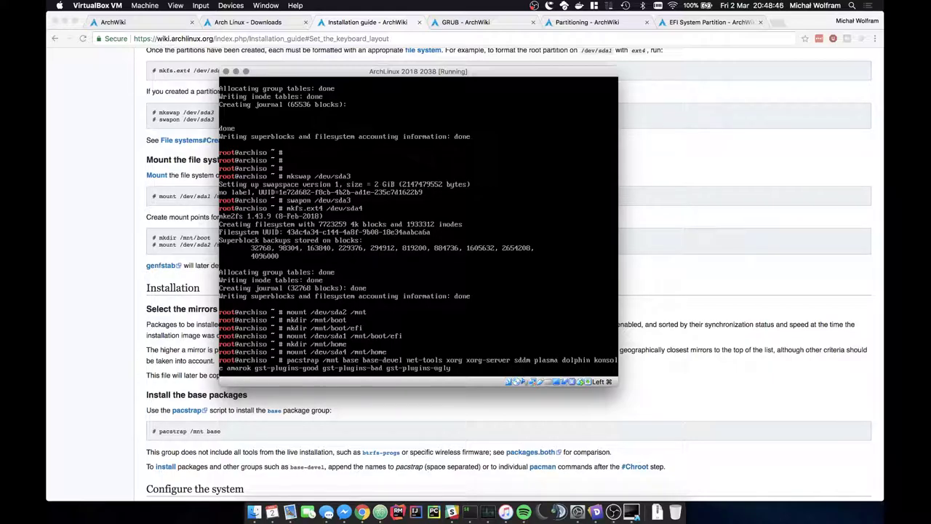
{"action": "type", "text": "chrome "}
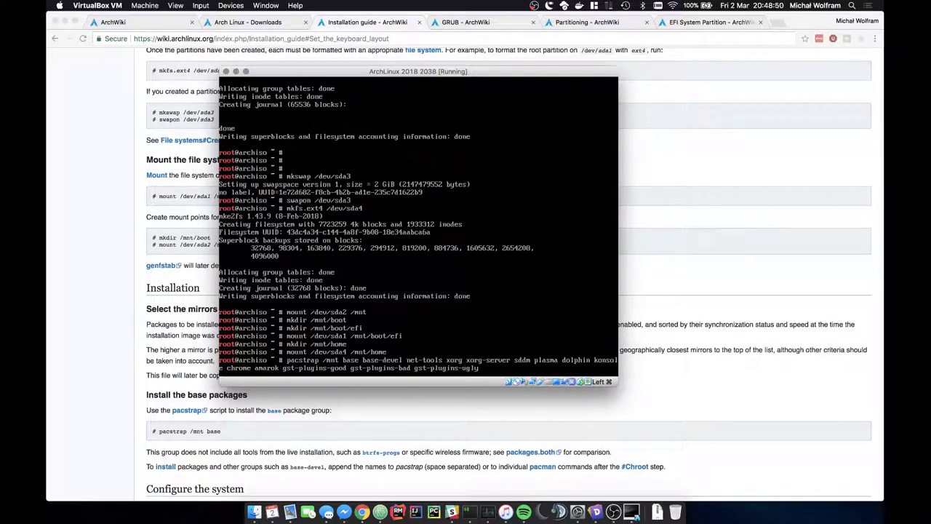
{"action": "type", "text": "ark"}
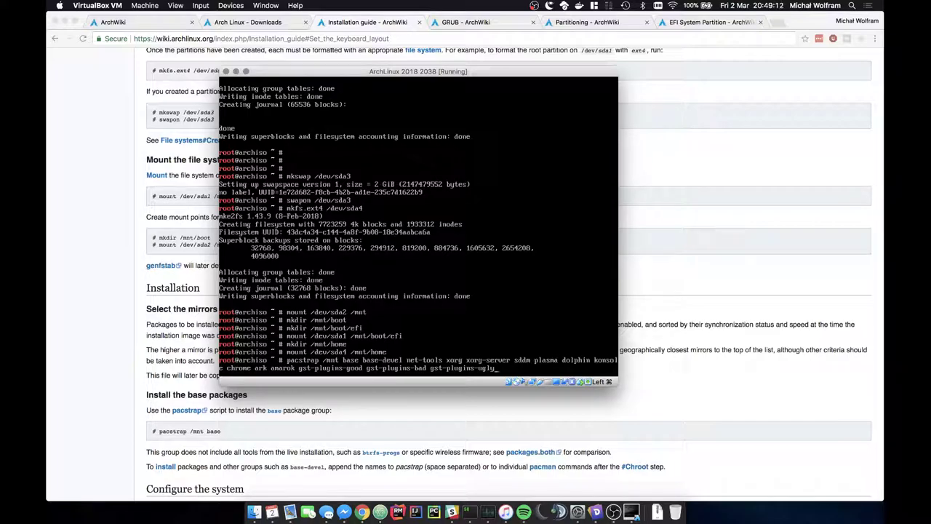
Step: Run pacstrap, then rerun it with chromium replacing the unfound chrome package
{"action": "key", "text": "Return"}
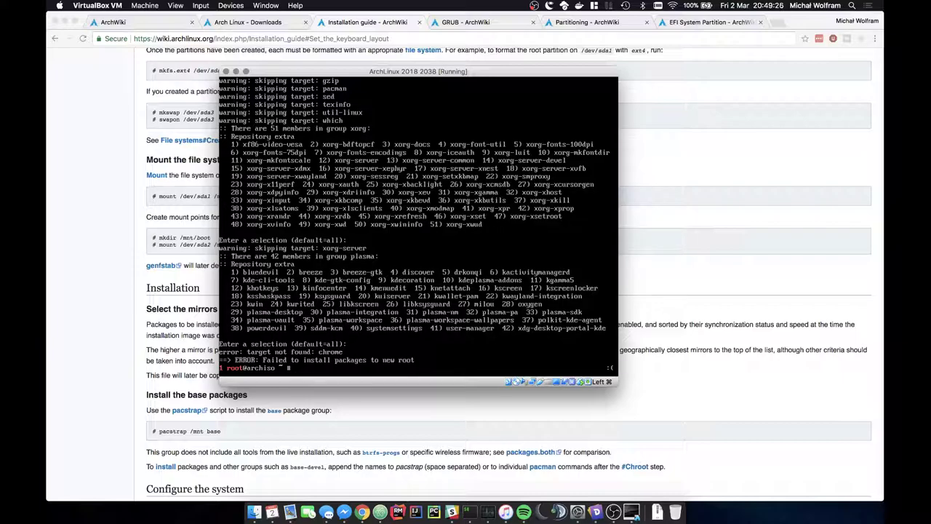
{"action": "key", "text": "Up"}
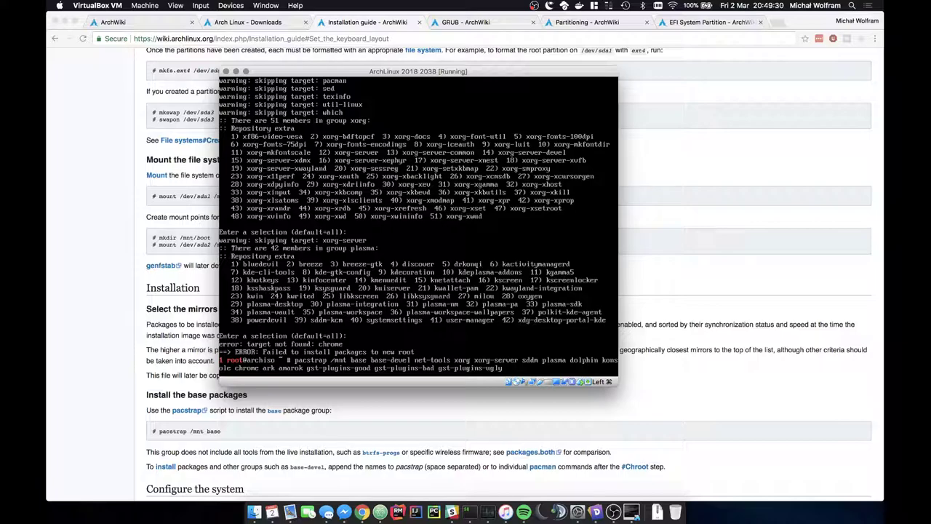
{"action": "key", "text": "Left"}
{"action": "key", "text": "Left"}
{"action": "key", "text": "Left"}
{"action": "key", "text": "Left"}
{"action": "key", "text": "Left"}
{"action": "key", "text": "Left"}
{"action": "key", "text": "Left"}
{"action": "key", "text": "Left"}
{"action": "key", "text": "Left"}
{"action": "key", "text": "Left"}
{"action": "key", "text": "Left"}
{"action": "key", "text": "Left"}
{"action": "key", "text": "Left"}
{"action": "key", "text": "Left"}
{"action": "key", "text": "Left"}
{"action": "key", "text": "Left"}
{"action": "key", "text": "Left"}
{"action": "key", "text": "Left"}
{"action": "key", "text": "Left"}
{"action": "key", "text": "Left"}
{"action": "key", "text": "BackSpace"}
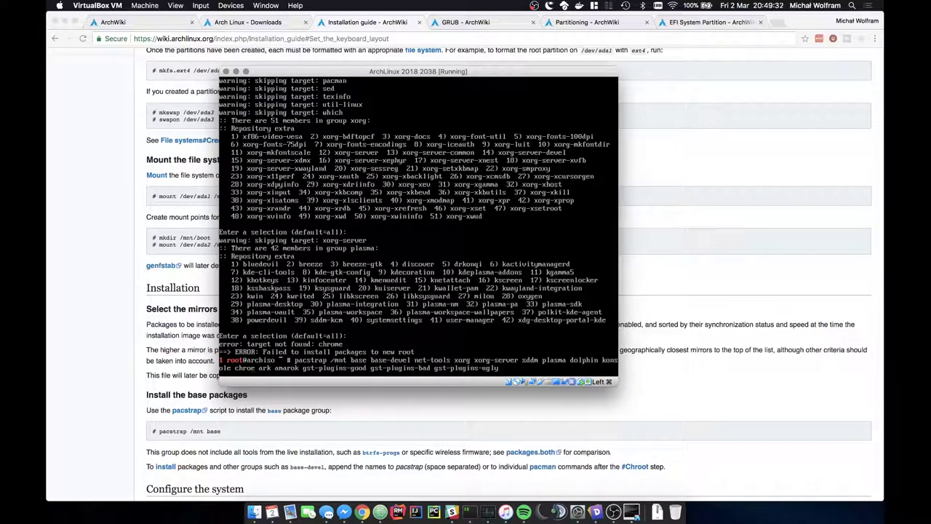
{"action": "key", "text": "Delete"}
{"action": "type", "text": "mium"}
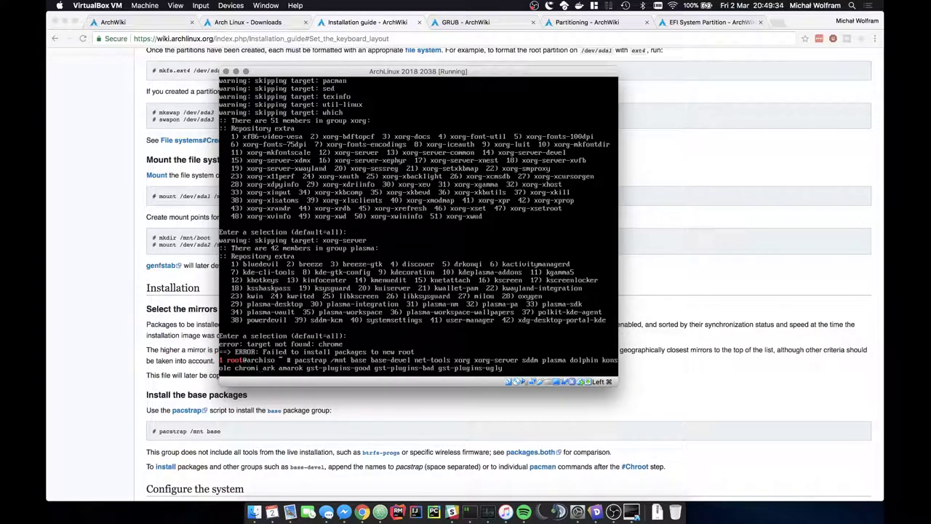
{"action": "key", "text": "Return"}
{"action": "key", "text": "Return"}
{"action": "key", "text": "Return"}
{"action": "key", "text": "Return"}
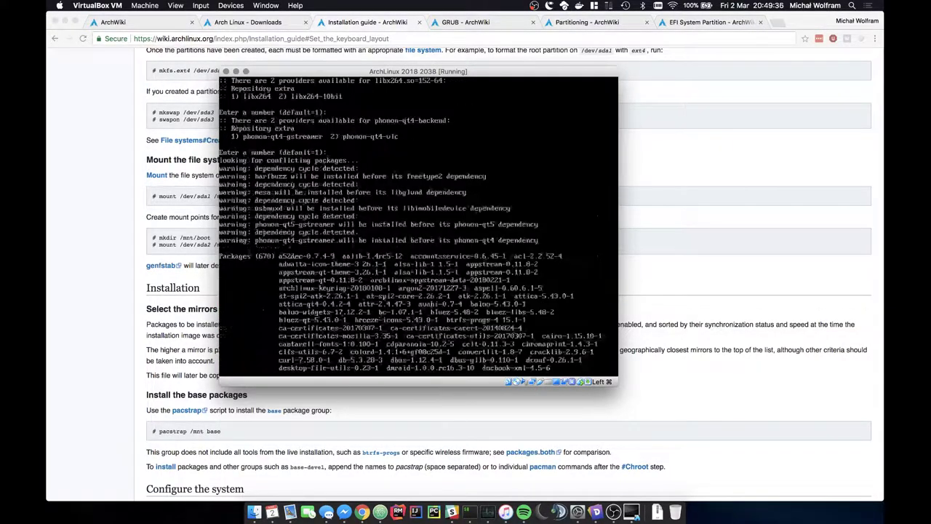
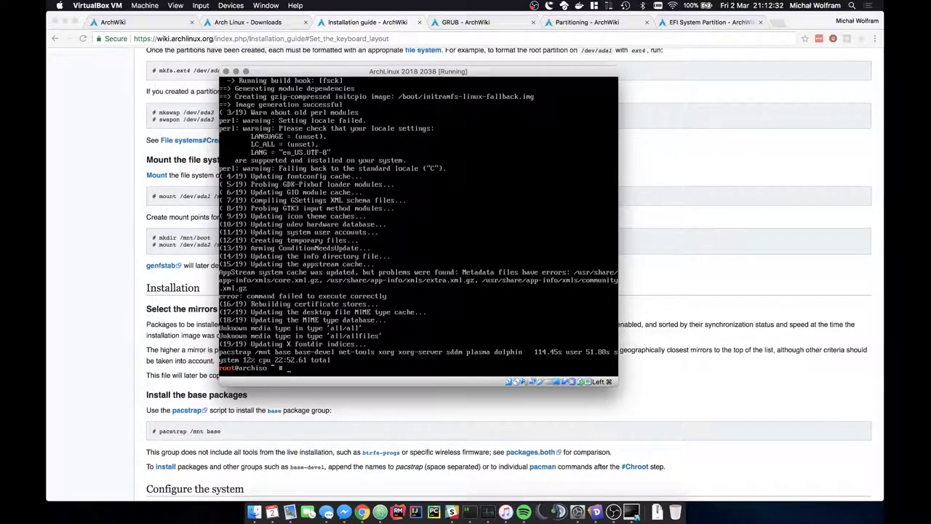
Step: Write a UUID-based fstab for the mounted partitions to /mnt/etc/fstab with genfstab -U
{"action": "scroll", "coordinate": [165, 333], "scroll_direction": "down", "scroll_amount": 5}
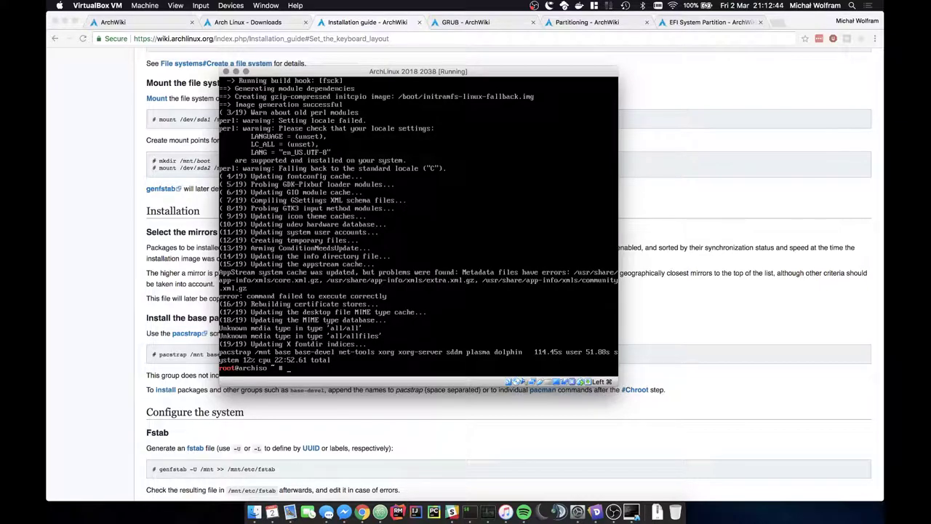
{"action": "type", "text": "enfstab -U /mnt >> /mnt/"}
{"action": "key", "text": "Tab"}
{"action": "type", "text": "etc/fstab"}
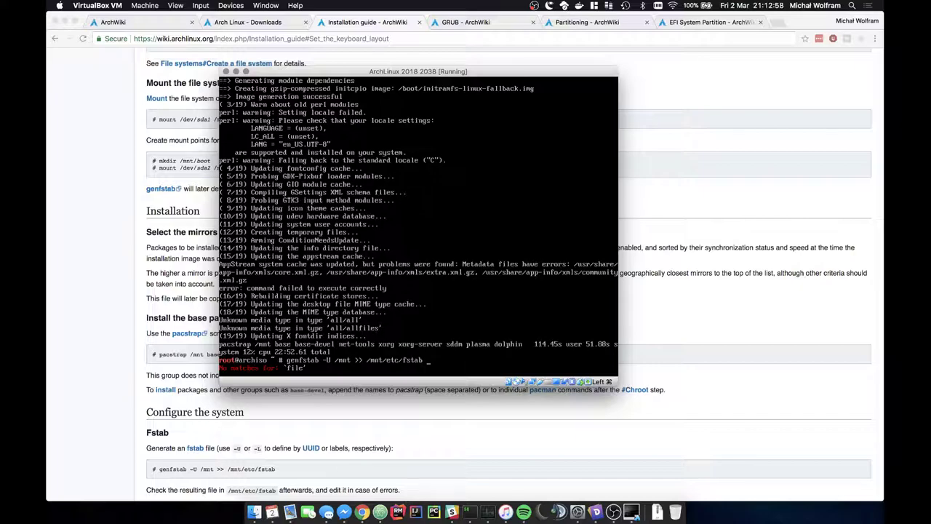
{"action": "key", "text": "Return"}
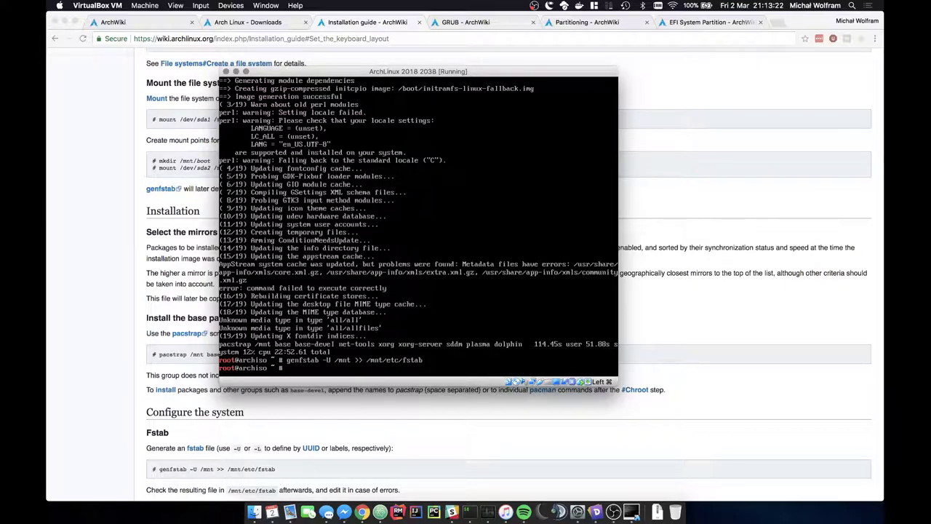
Step: Recall the earlier pacstrap command and keep it in history as a commented line
{"action": "key", "text": "BackSpace"}
{"action": "key", "text": "BackSpace"}
{"action": "key", "text": "Up"}
{"action": "key", "text": "Up"}
{"action": "key", "text": "BackSpace"}
{"action": "key", "text": "BackSpace"}
{"action": "key", "text": "BackSpace"}
{"action": "key", "text": "BackSpace"}
{"action": "key", "text": "BackSpace"}
{"action": "key", "text": "BackSpace"}
{"action": "key", "text": "BackSpace"}
{"action": "key", "text": "BackSpace"}
{"action": "key", "text": "BackSpace"}
{"action": "key", "text": "BackSpace"}
{"action": "key", "text": "BackSpace"}
{"action": "key", "text": "BackSpace"}
{"action": "key", "text": "BackSpace"}
{"action": "key", "text": "BackSpace"}
{"action": "key", "text": "BackSpace"}
{"action": "key", "text": "BackSpace"}
{"action": "key", "text": "BackSpace"}
{"action": "key", "text": "BackSpace"}
{"action": "key", "text": "BackSpace"}
{"action": "key", "text": "BackSpace"}
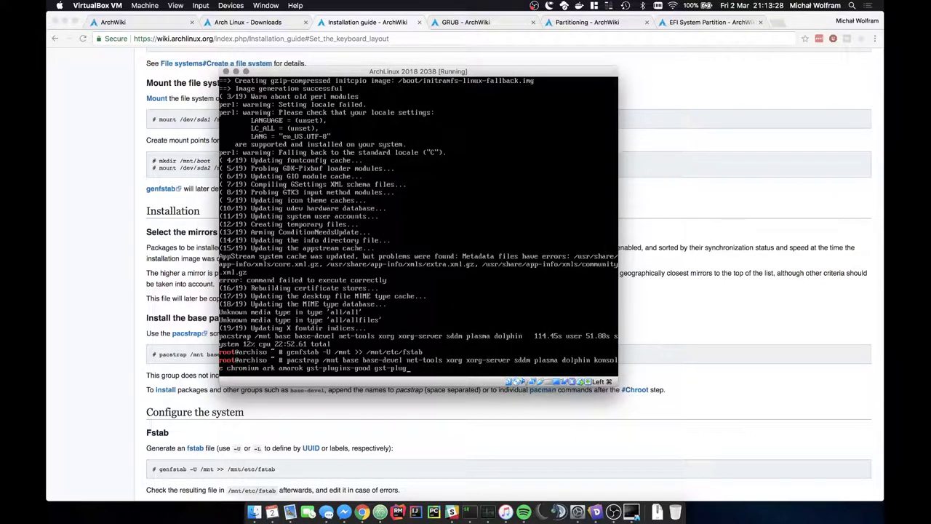
{"action": "key", "text": "Home"}
{"action": "type", "text": "#"}
{"action": "key", "text": "Return"}
Step: Rerun pacstrap adding Konsole, Chromium, Ark, Amarok, gst-plugins, ttf-liberation and ttf-dejavu, then view /mnt/etc/fstab in vi
{"action": "key", "text": "Up"}
{"action": "key", "text": "Home"}
{"action": "key", "text": "Delete"}
{"action": "key", "text": "Delete"}
{"action": "key", "text": "End"}
{"action": "type", "text": "ins-bad gst-plugins-ugly"}
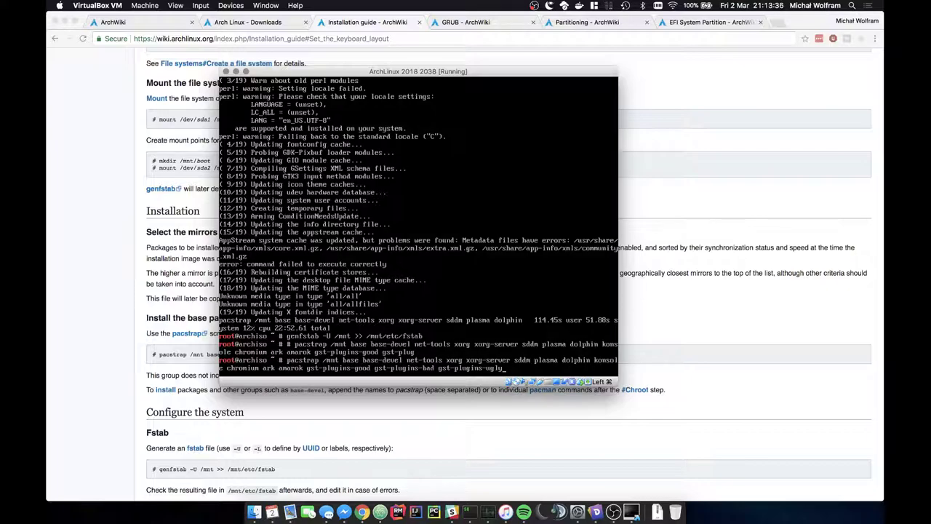
{"action": "type", "text": " ttf-liberation ttf-dejavu"}
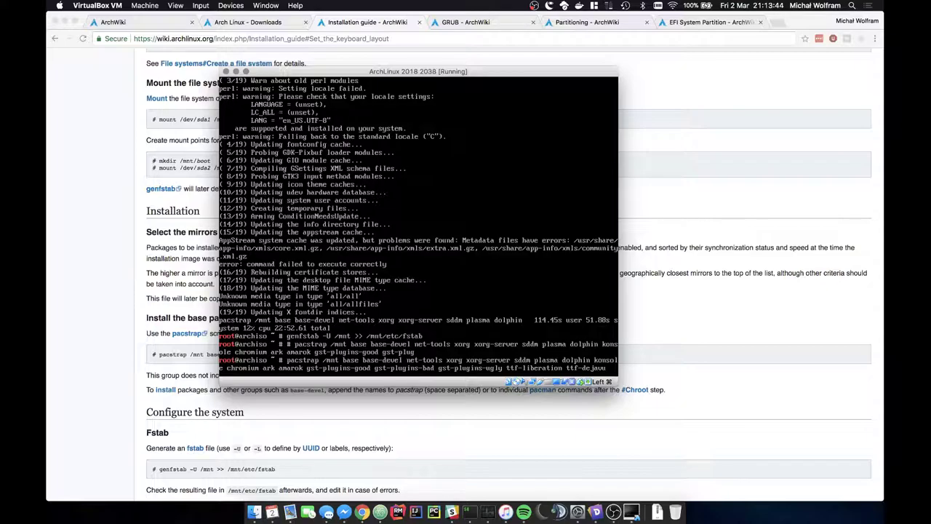
{"action": "key", "text": "Return"}
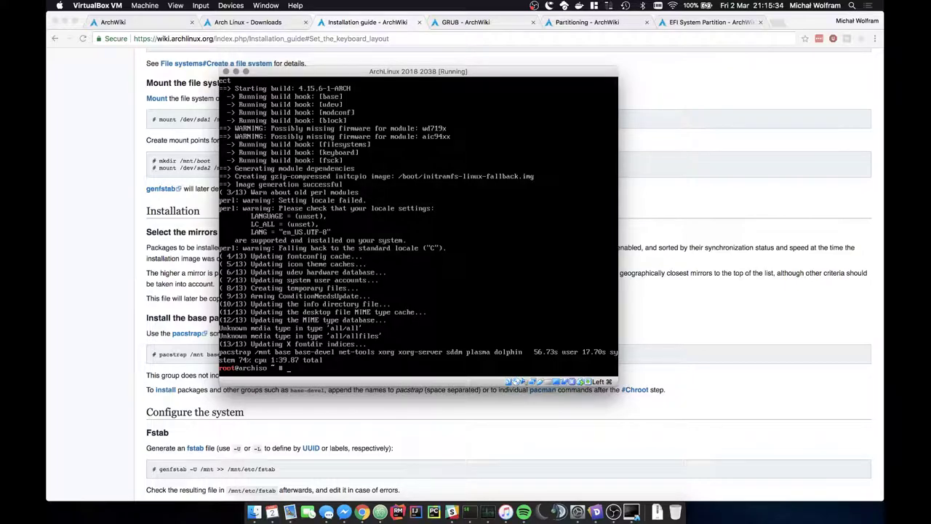
{"action": "type", "text": "vi /mnt/etc/fstab"}
{"action": "key", "text": "Return"}
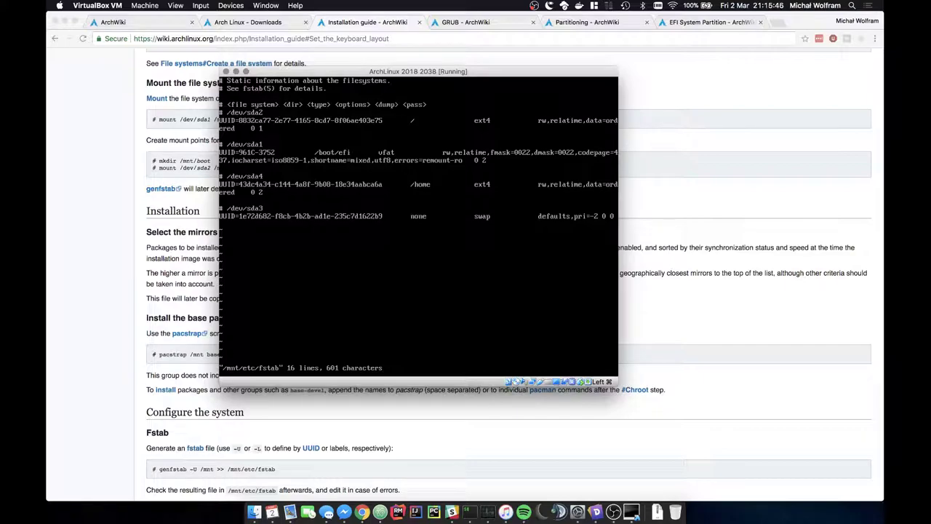
{"action": "key", "text": "Up"}
{"action": "key", "text": "Up"}
{"action": "key", "text": "Up"}
{"action": "key", "text": "Up"}
{"action": "key", "text": "Right"}
{"action": "key", "text": "Right"}
{"action": "key", "text": "Right"}
{"action": "key", "text": "Right"}
{"action": "key", "text": "Right"}
{"action": "key", "text": "Right"}
{"action": "key", "text": "Right"}
{"action": "key", "text": "Right"}
{"action": "key", "text": "Right"}
{"action": "key", "text": "Down"}
{"action": "key", "text": "Right"}
{"action": "key", "text": "Right"}
{"action": "key", "text": "Right"}
{"action": "key", "text": "Right"}
{"action": "key", "text": "Right"}
{"action": "key", "text": "Right"}
{"action": "key", "text": "Right"}
{"action": "key", "text": "Down"}
{"action": "key", "text": "Down"}
{"action": "key", "text": "Down"}
{"action": "key", "text": "Down"}
{"action": "key", "text": "Right"}
{"action": "key", "text": "Right"}
{"action": "key", "text": "Right"}
{"action": "key", "text": "Right"}
{"action": "key", "text": "Right"}
{"action": "key", "text": "Right"}
{"action": "key", "text": "Right"}
{"action": "key", "text": "Right"}
{"action": "key", "text": "Right"}
{"action": "key", "text": "Right"}
{"action": "key", "text": "Right"}
{"action": "key", "text": "Right"}
{"action": "key", "text": "Right"}
{"action": "key", "text": "Right"}
{"action": "key", "text": "Down"}
{"action": "key", "text": "Down"}
{"action": "key", "text": "Down"}
{"action": "key", "text": "Down"}
{"action": "key", "text": "Down"}
{"action": "key", "text": "Down"}
{"action": "key", "text": "Down"}
{"action": "type", "text": ":q!"}
{"action": "key", "text": "Return"}
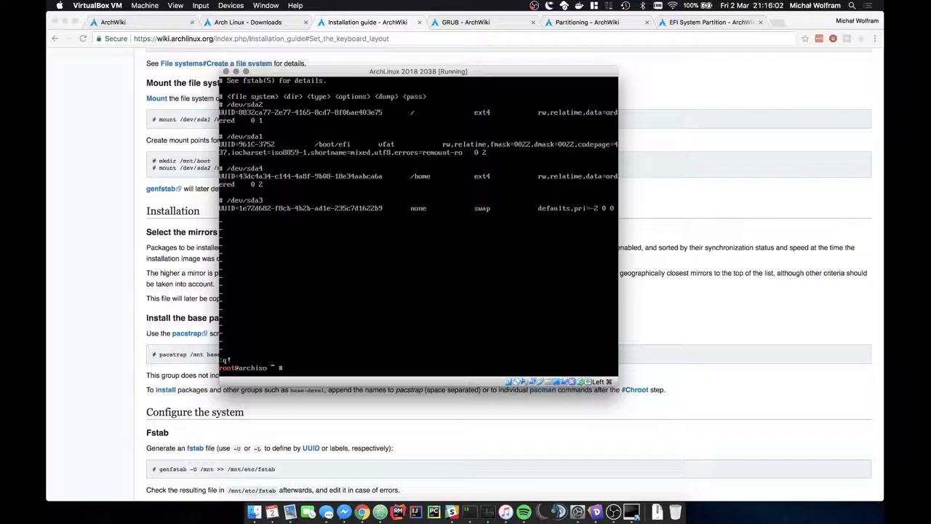
{"action": "scroll", "coordinate": [105, 284], "scroll_direction": "down", "scroll_amount": 3}
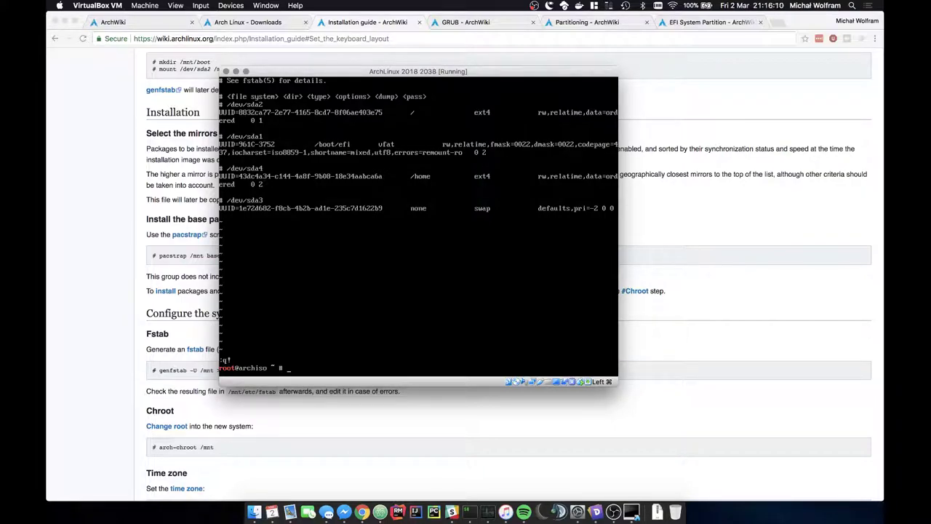
Step: Chroot into the new system with arch-chroot /mnt
{"action": "type", "text": "arch-chroot /mnt/"}
{"action": "key", "text": "Return"}
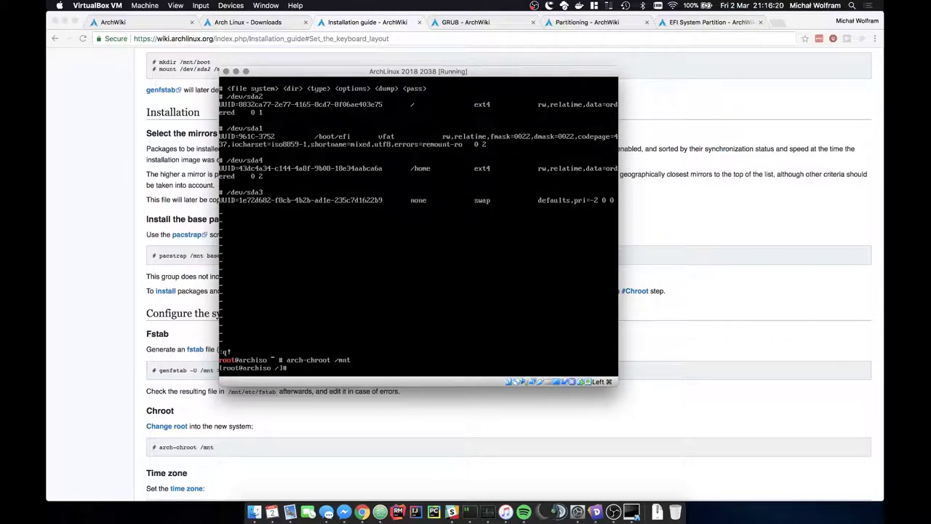
{"action": "scroll", "coordinate": [53, 333], "scroll_direction": "down", "scroll_amount": 2}
{"action": "scroll", "coordinate": [53, 333], "scroll_direction": "down", "scroll_amount": 1}
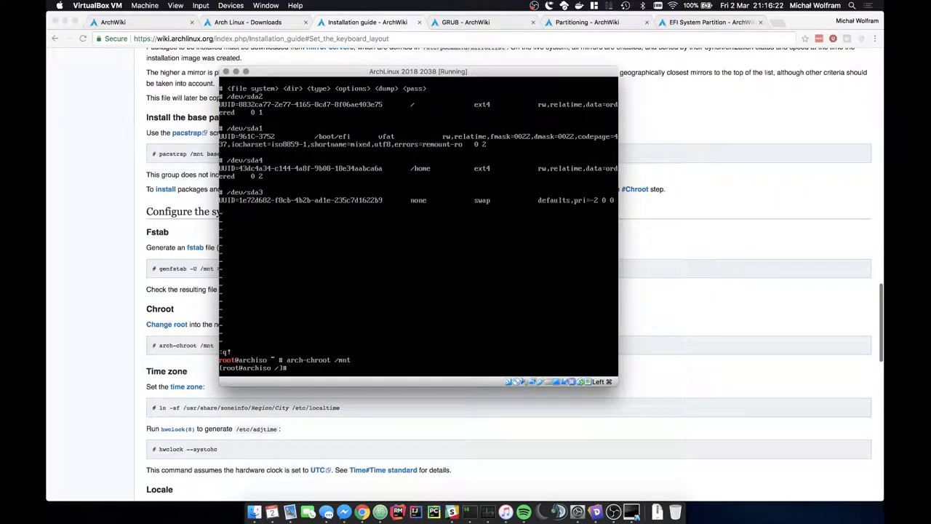
Step: Link /etc/localtime to Europe/Warsaw, sync the hardware clock, and check the date
{"action": "type", "text": "ln"}
{"action": "type", "text": "-sf /us"}
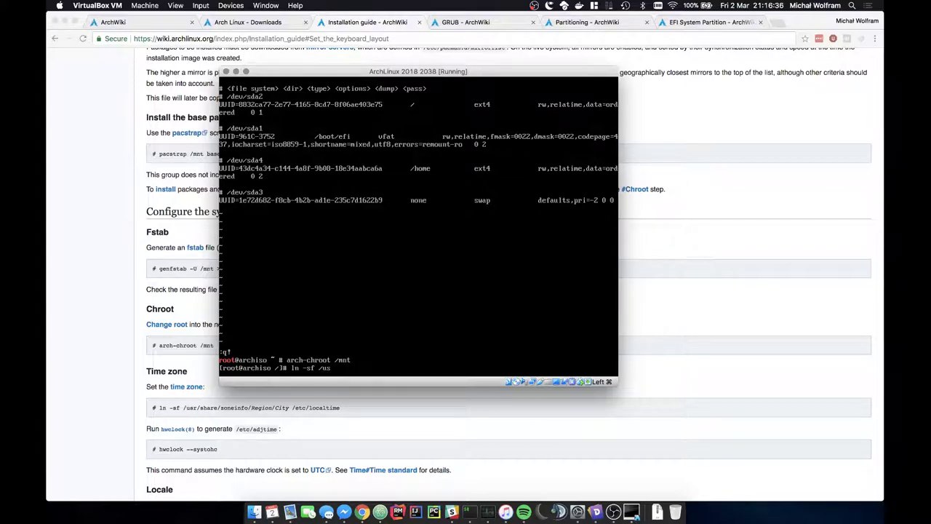
{"action": "type", "text": "r/share/zoneinfo/Europe/Warsaw "}
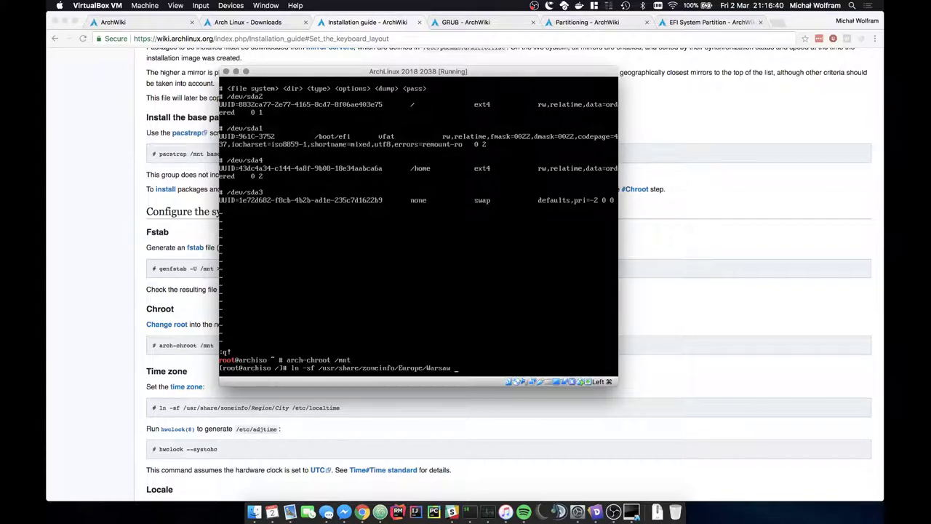
{"action": "type", "text": "/etc/localtime"}
{"action": "key", "text": "Return"}
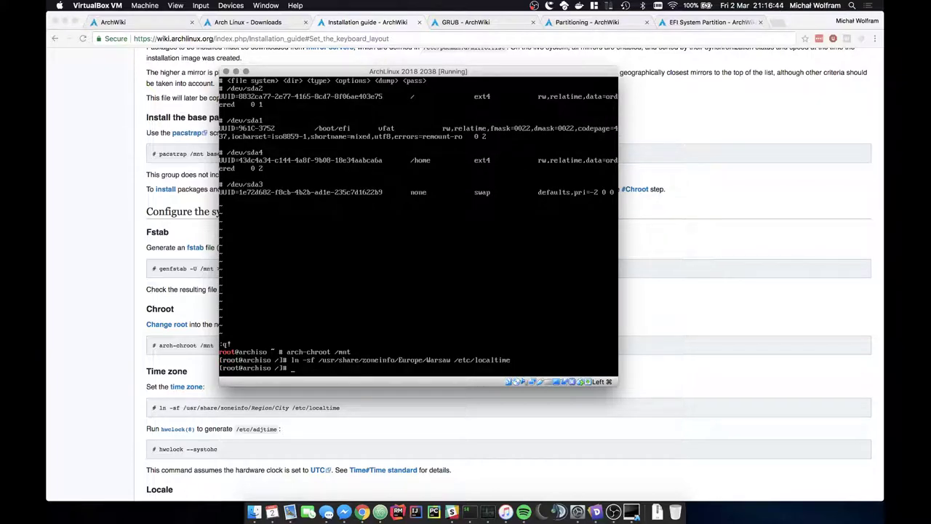
{"action": "type", "text": "hiso /]# hwclock --systohc"}
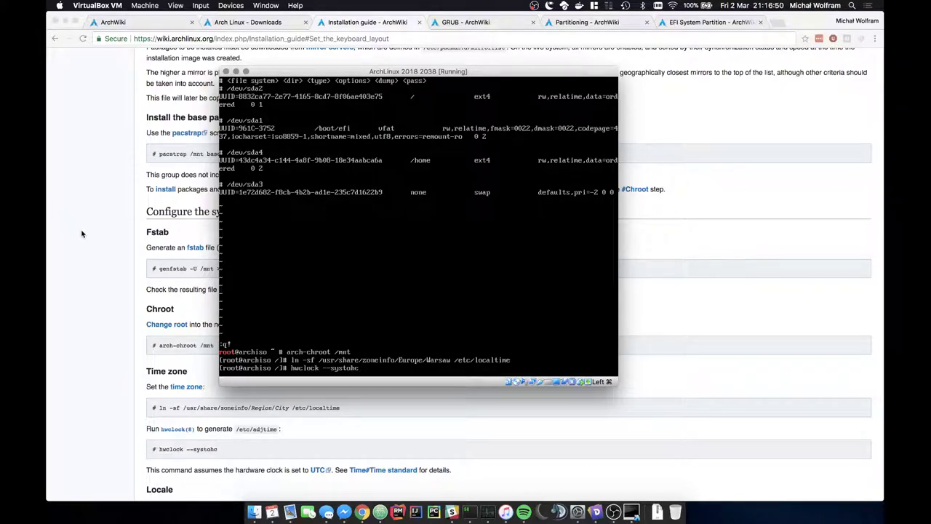
{"action": "key", "text": "Return"}
{"action": "type", "text": "date"}
{"action": "key", "text": "Return"}
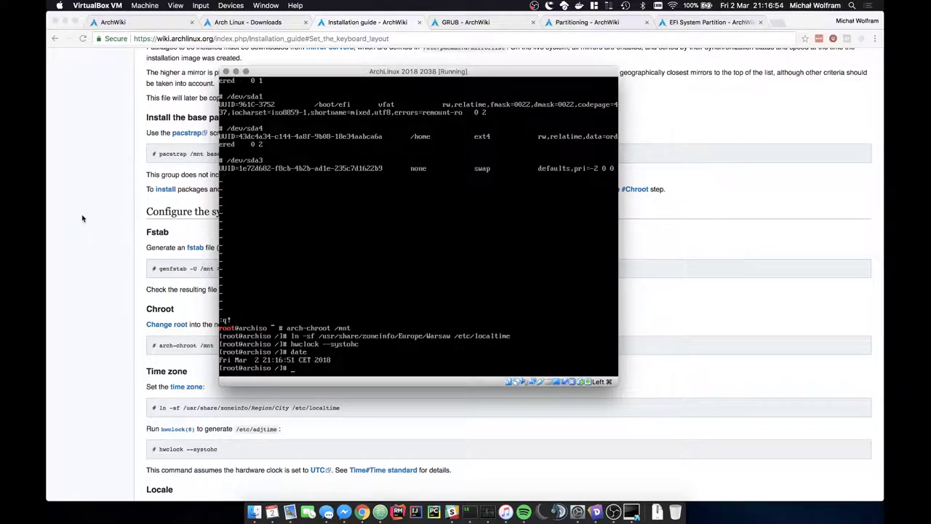
{"action": "scroll", "coordinate": [82, 218], "scroll_direction": "down", "scroll_amount": 3}
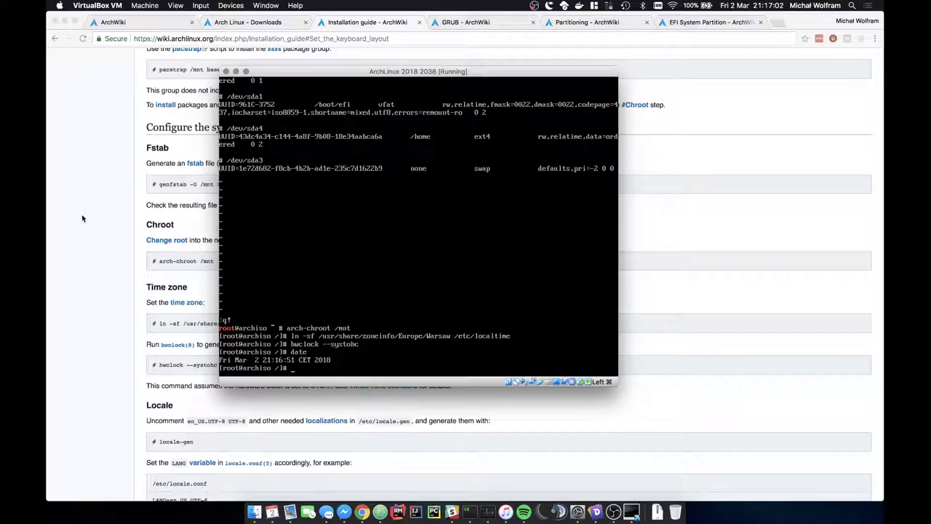
Step: Open /etc/locale.gen in vi, since vim isn't available
{"action": "type", "text": "vim /etc/locale.gen"}
{"action": "key", "text": "Return"}
{"action": "key", "text": "Up"}
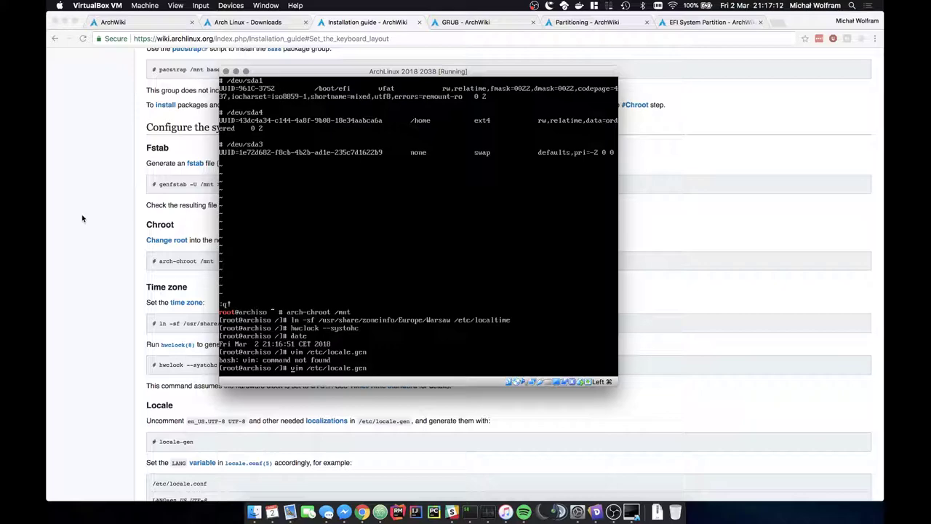
{"action": "key", "text": "BackSpace"}
{"action": "key", "text": "Return"}
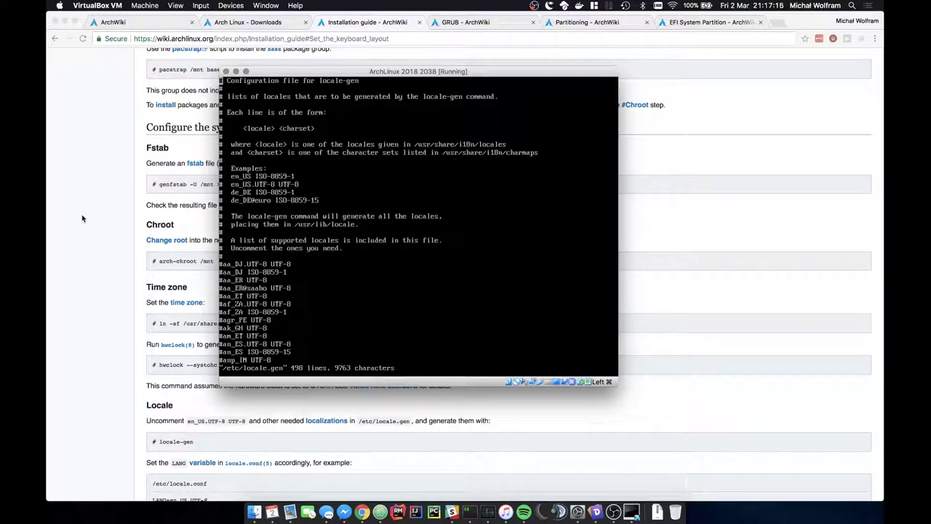
Step: Uncomment en_US.UTF-8 and pl_PL.UTF-8, save the file, and run locale-gen
{"action": "type", "text": "/e"}
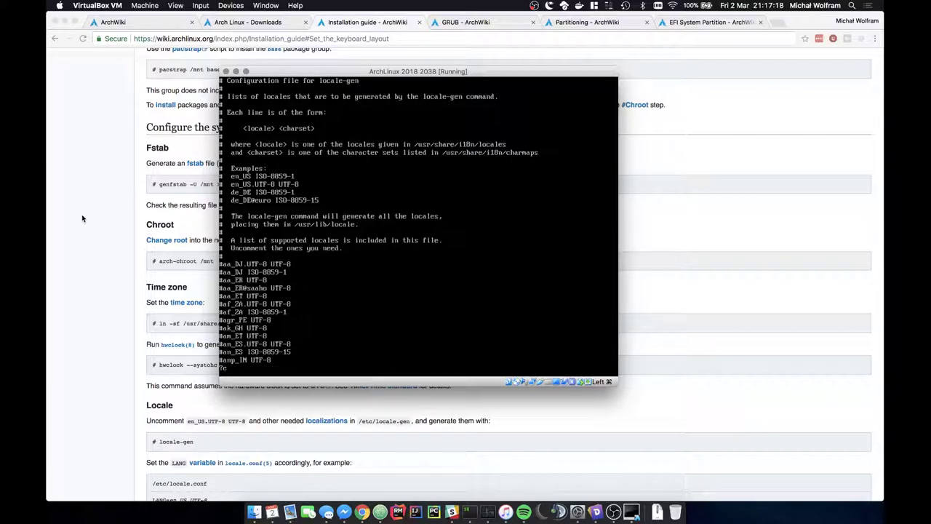
{"action": "type", "text": "n_US.UTF-8"}
{"action": "key", "text": "Return"}
{"action": "key", "text": "x"}
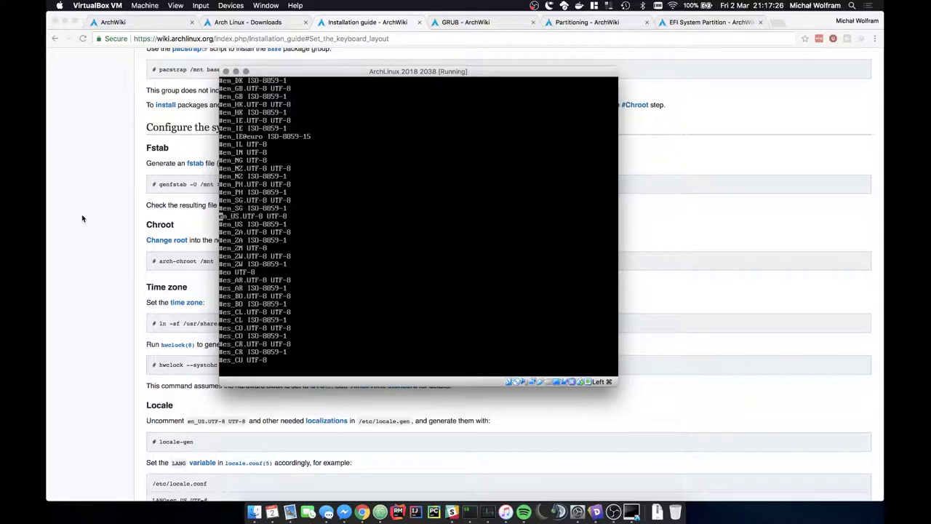
{"action": "type", "text": "?pl_PL.UTF-8"}
{"action": "key", "text": "Return"}
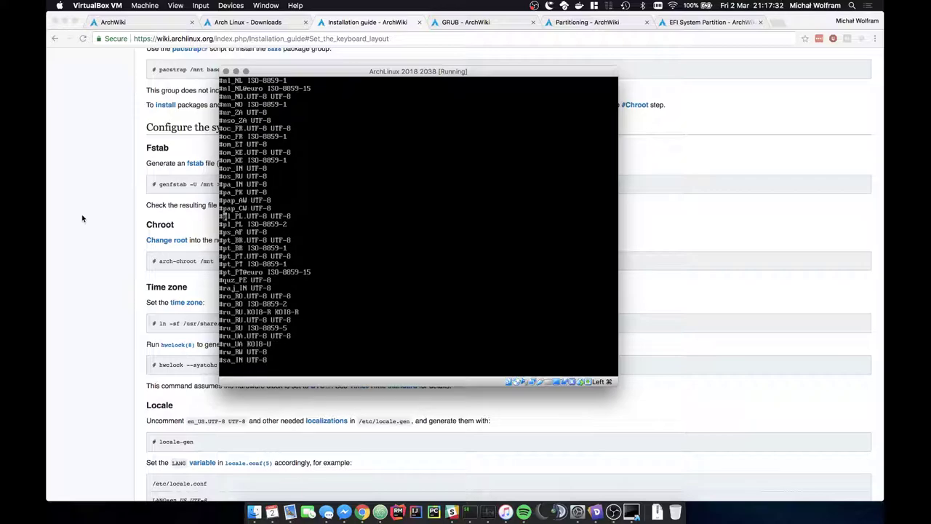
{"action": "type", "text": "x:wq"}
{"action": "key", "text": "Return"}
{"action": "type", "text": "loc"}
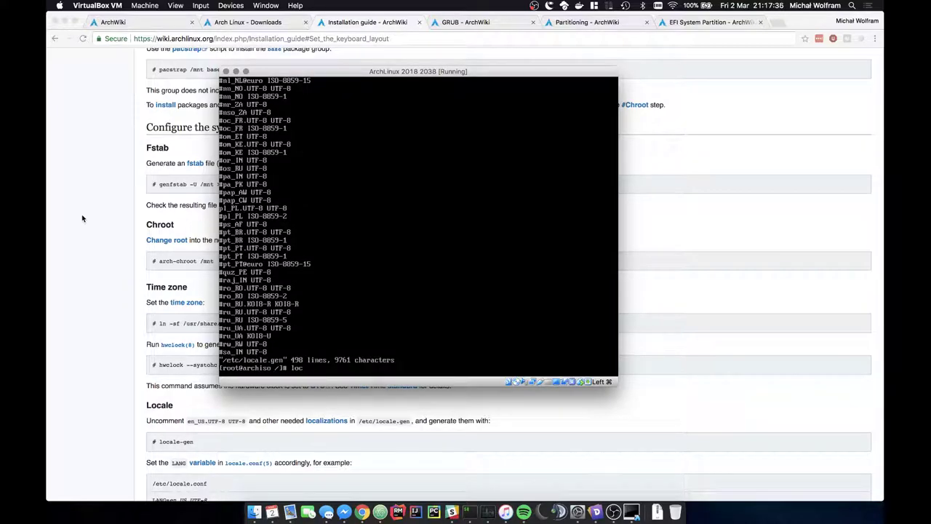
{"action": "type", "text": "ale-gen"}
{"action": "key", "text": "Return"}
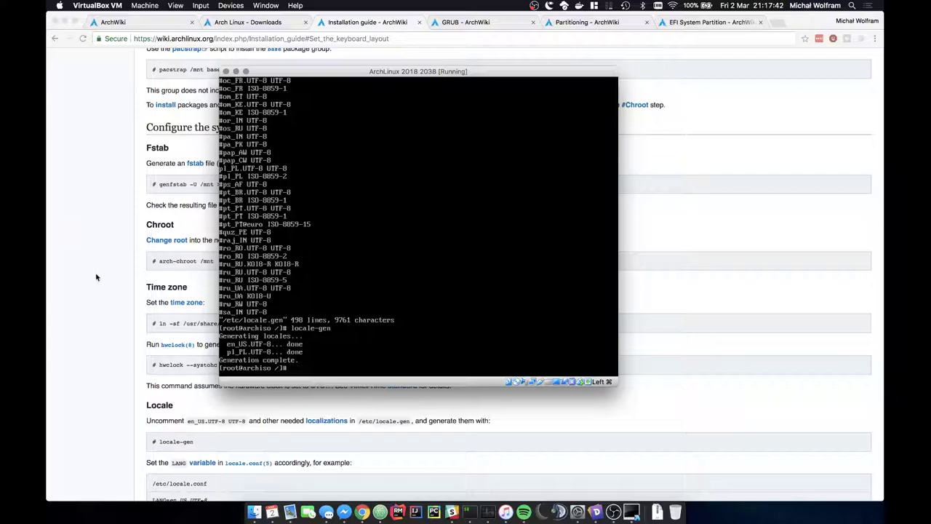
Step: Create /etc/locale.conf containing LANG=pl_PL.UTF-8
{"action": "scroll", "coordinate": [96, 276], "scroll_direction": "down", "scroll_amount": 3}
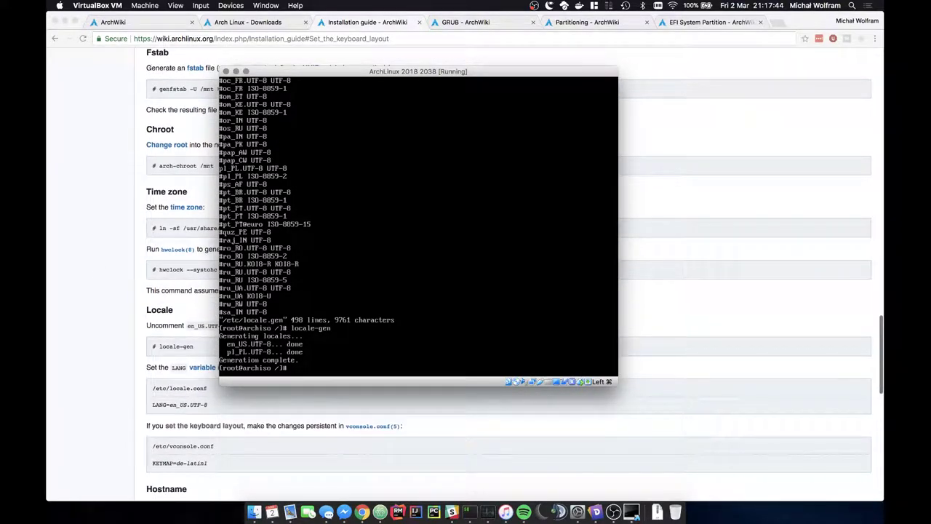
{"action": "type", "text": "vi  /etc/locale.conf"}
{"action": "key", "text": "Return"}
{"action": "type", "text": "iLANG=pl_"}
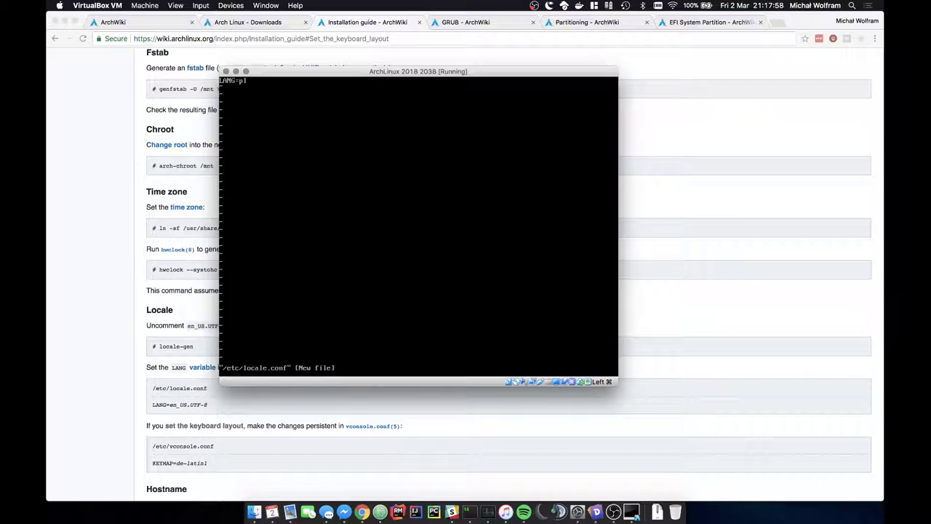
{"action": "type", "text": "PL.UTF-8"}
{"action": "key", "text": "Escape"}
{"action": "type", "text": ":wq"}
{"action": "key", "text": "Return"}
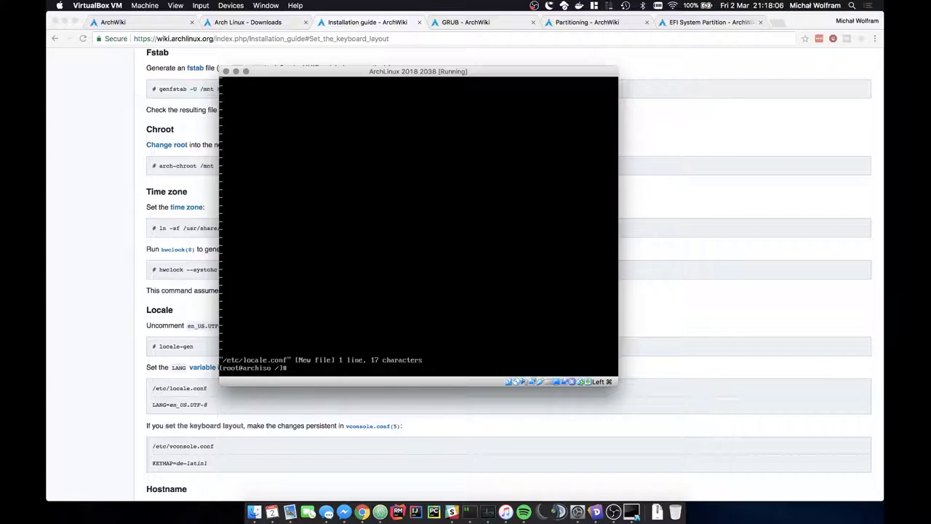
Step: Write the machine's hostname into /etc/hostname and save it
{"action": "scroll", "coordinate": [99, 308], "scroll_direction": "down", "scroll_amount": 4}
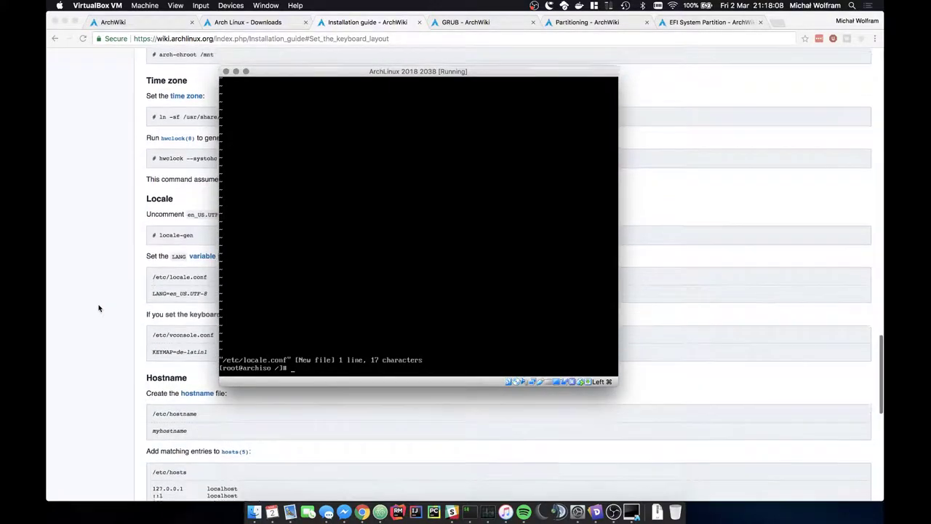
{"action": "scroll", "coordinate": [99, 308], "scroll_direction": "up", "scroll_amount": 1}
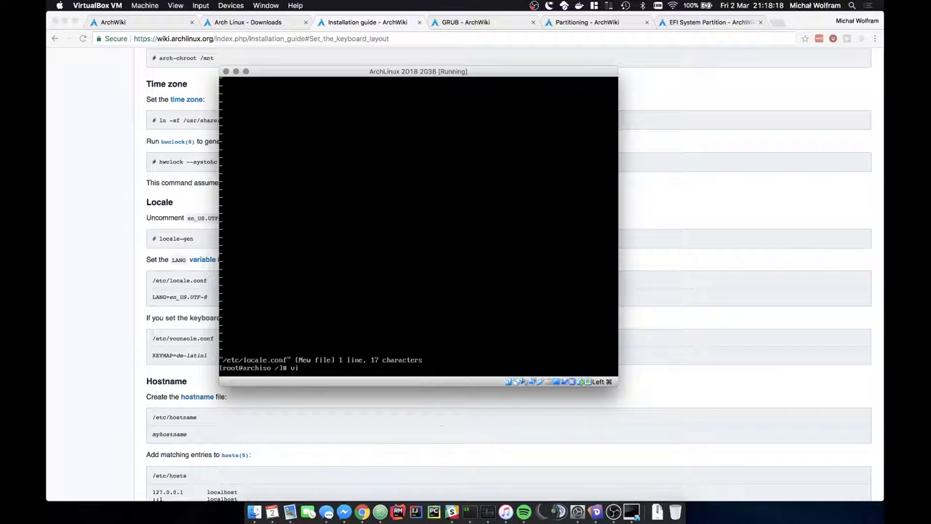
{"action": "type", "text": "etc/hostname"}
{"action": "key", "text": "Return"}
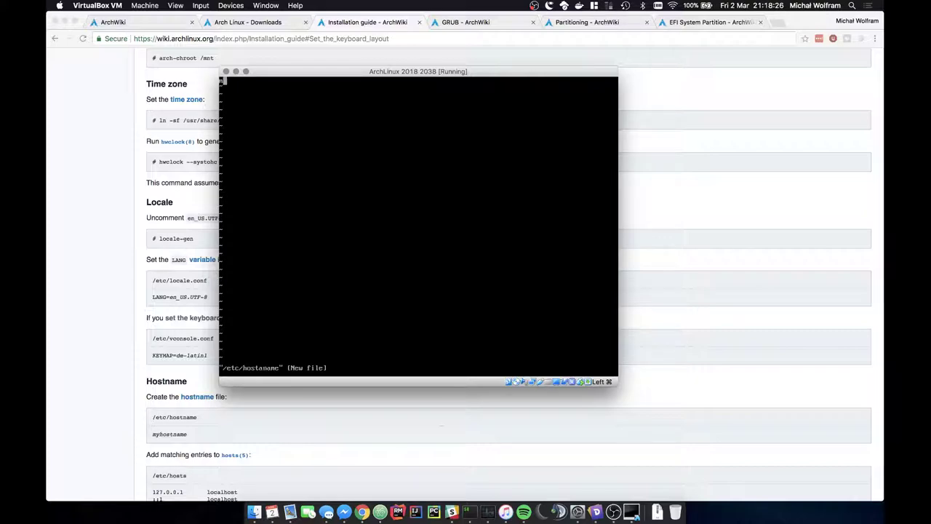
{"action": "type", "text": "imwolfram-ar"}
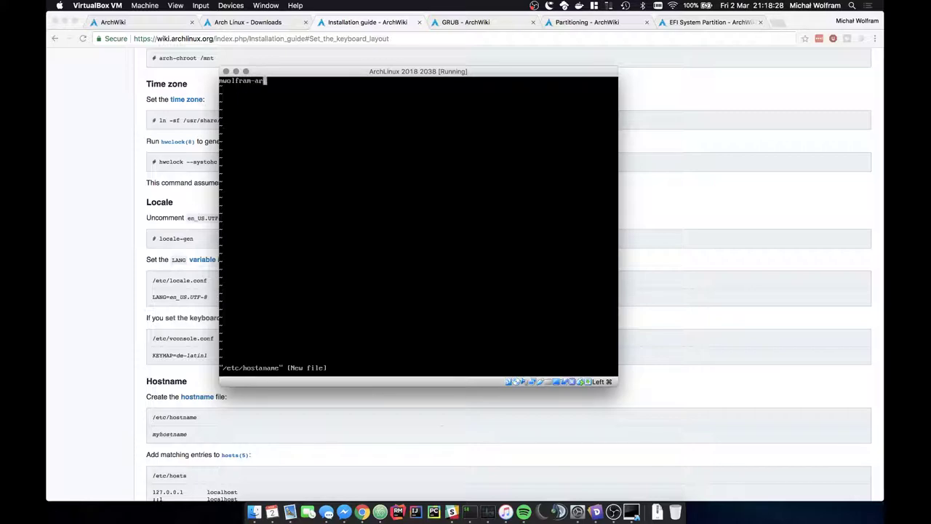
{"action": "type", "text": "ch"}
{"action": "key", "text": "Escape"}
{"action": "type", "text": ":wq"}
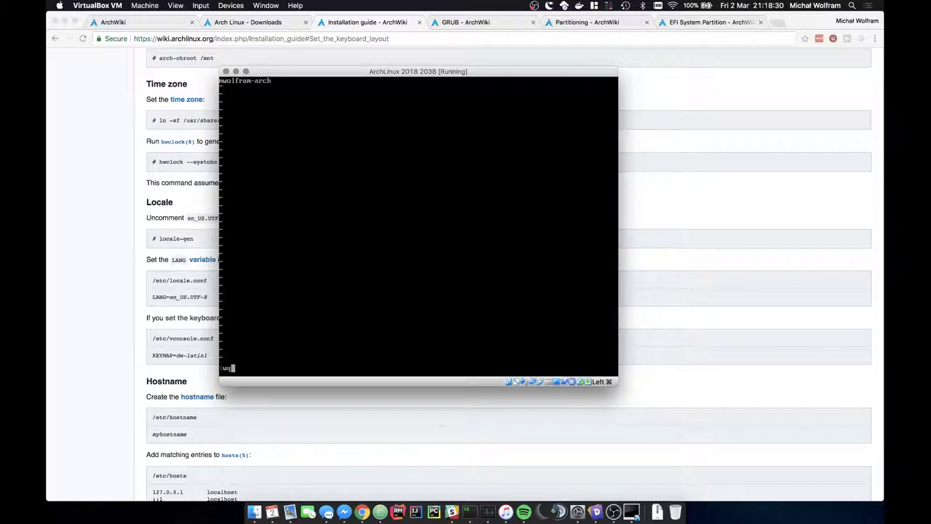
{"action": "key", "text": "Return"}
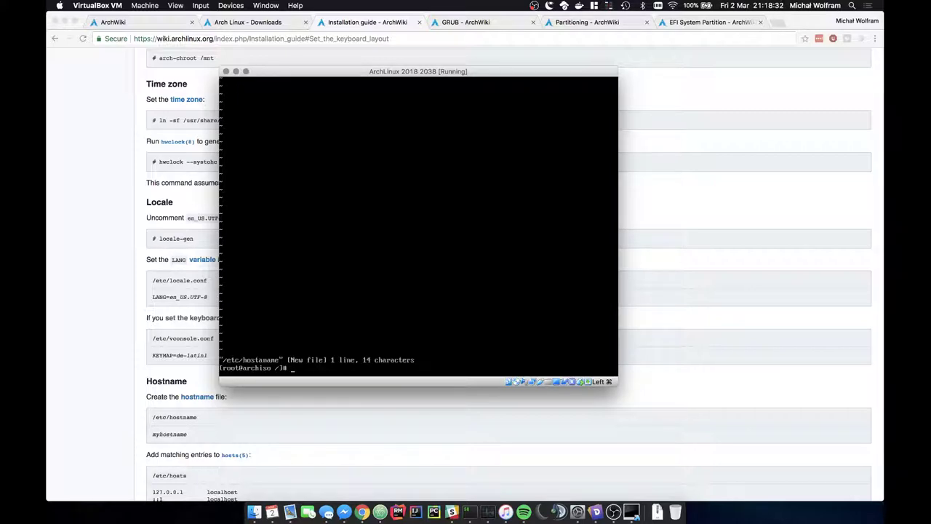
Step: Add the 127.0.0.1 localhost and ::1 localhost entries to /etc/hosts
{"action": "type", "text": "vi /etc/hosts"}
{"action": "key", "text": "Return"}
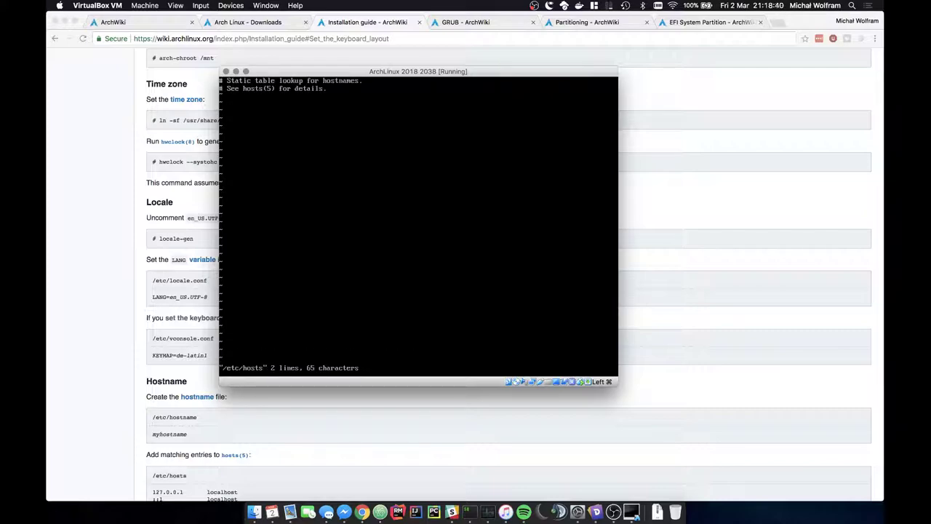
{"action": "scroll", "coordinate": [101, 323], "scroll_direction": "down", "scroll_amount": 2}
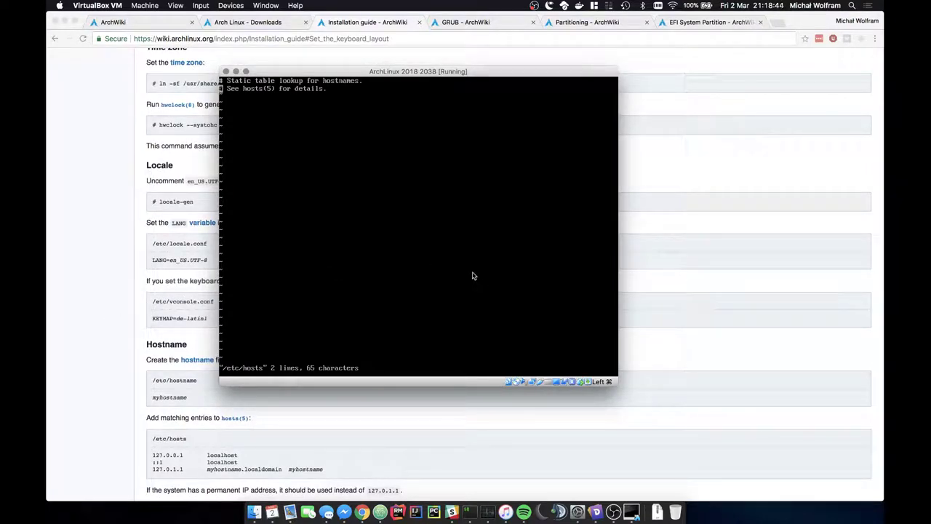
{"action": "type", "text": "127.0.0.1"}
{"action": "key", "text": "Tab"}
{"action": "type", "text": "localhost"}
{"action": "key", "text": "Return"}
{"action": "type", "text": "::1"}
{"action": "key", "text": "Tab"}
{"action": "key", "text": "Tab"}
{"action": "type", "text": "localhost"}
{"action": "key", "text": "Return"}
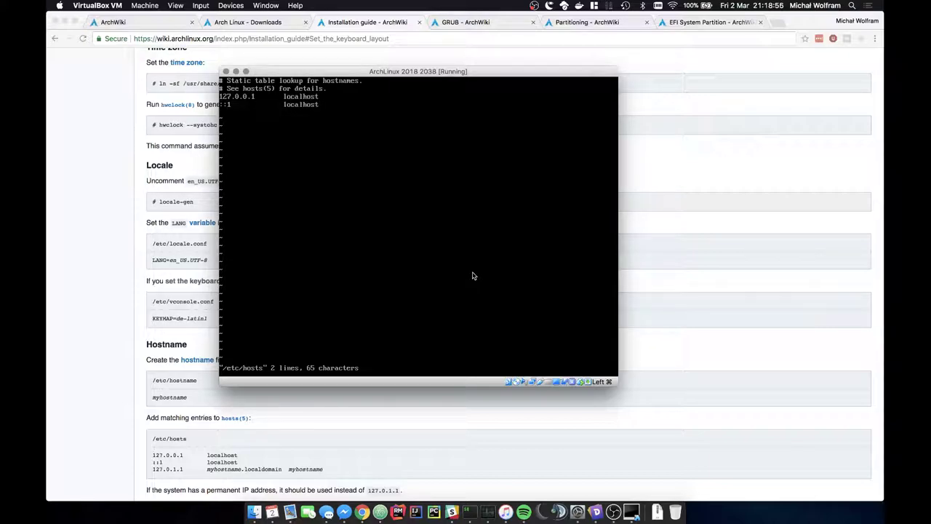
Step: Add a 127.0.0.1 line mapping the hostname, then save /etc/hosts
{"action": "type", "text": "127.0.0.1"}
{"action": "key", "text": "Tab"}
{"action": "type", "text": "mwolfram-arch.local"}
{"action": "key", "text": "Tab"}
{"action": "type", "text": "mwolfram-arc"}
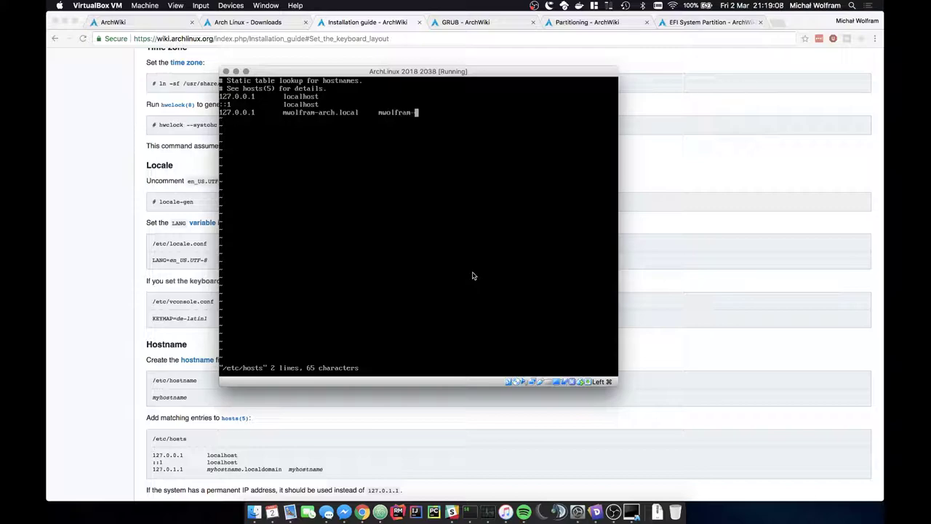
{"action": "type", "text": "h"}
{"action": "key", "text": "Escape"}
{"action": "type", "text": ":wq"}
{"action": "key", "text": "Return"}
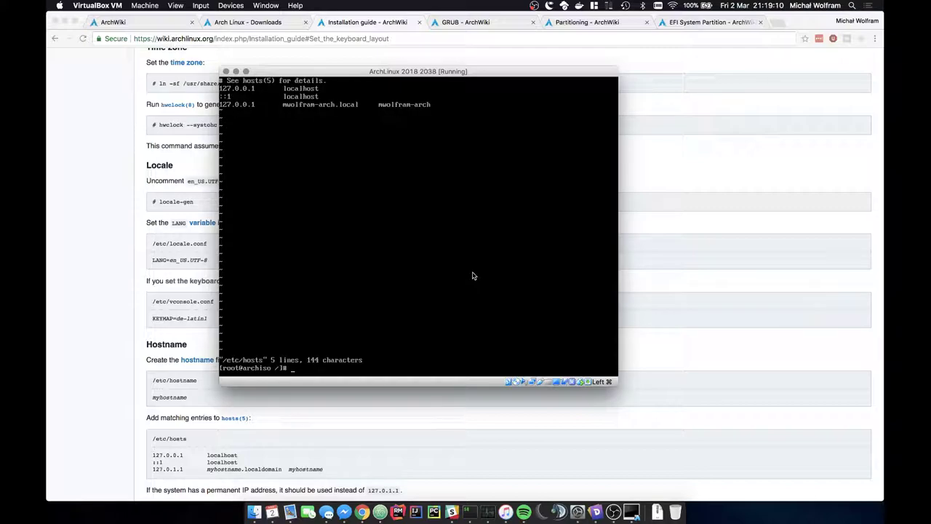
Step: Copy the ethernet-dhcp example profile from /etc/netctl/examples into /etc/netctl
{"action": "scroll", "coordinate": [71, 215], "scroll_direction": "down", "scroll_amount": 3}
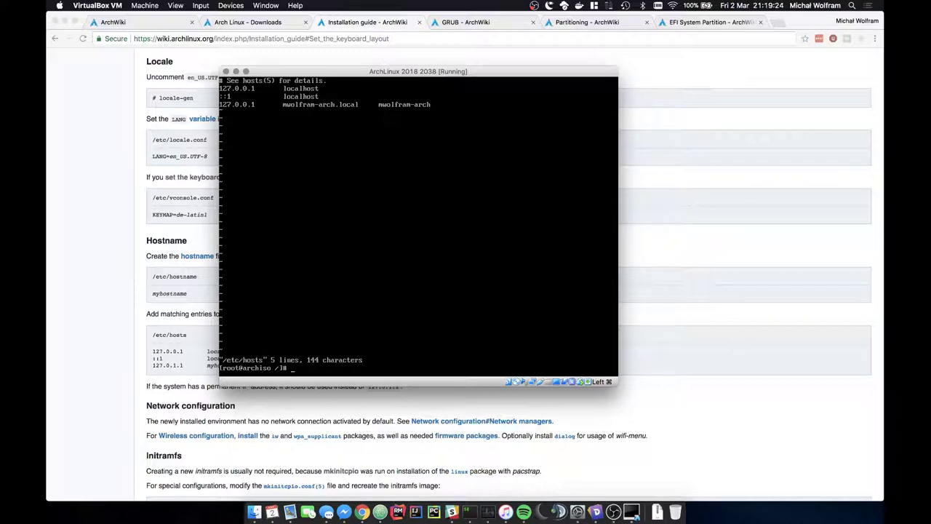
{"action": "type", "text": "cp /etc/netctl/e"}
{"action": "key", "text": "Tab"}
{"action": "type", "text": "dh"}
{"action": "key", "text": "BackSpace"}
{"action": "key", "text": "BackSpace"}
{"action": "type", "text": "/e"}
{"action": "key", "text": "Tab"}
{"action": "type", "text": "d"}
{"action": "key", "text": "Tab"}
{"action": "type", "text": "/etc/"}
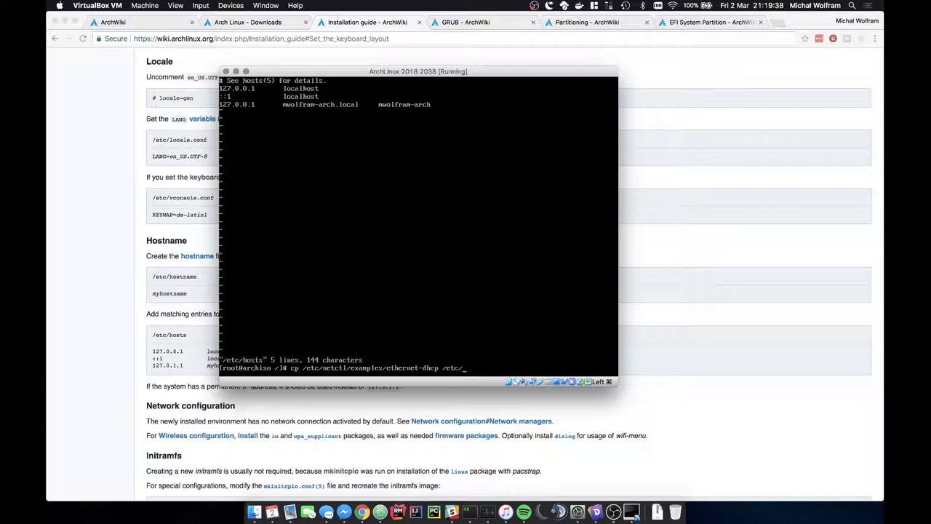
{"action": "type", "text": "netctl/"}
{"action": "key", "text": "Return"}
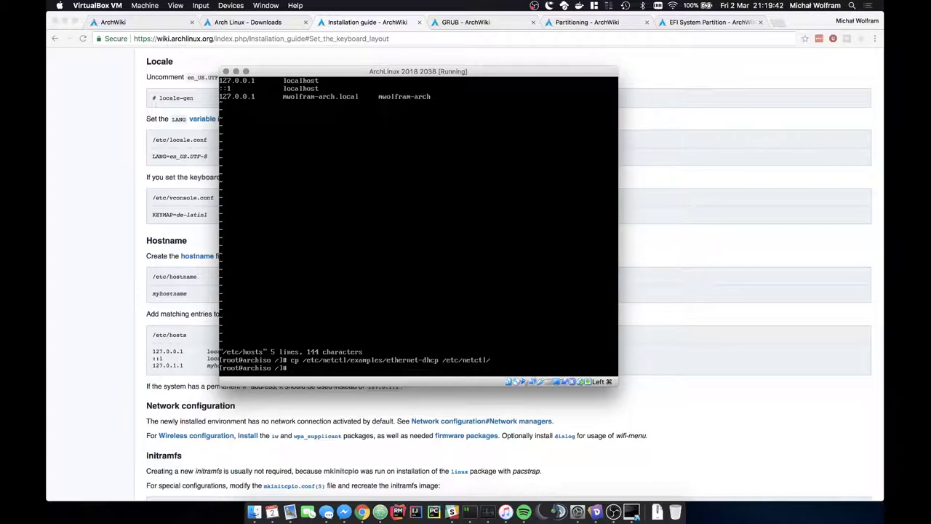
Step: List network interfaces with ifconfig and open the ethernet-dhcp profile in vi
{"action": "type", "text": "ifconfig"}
{"action": "key", "text": "Return"}
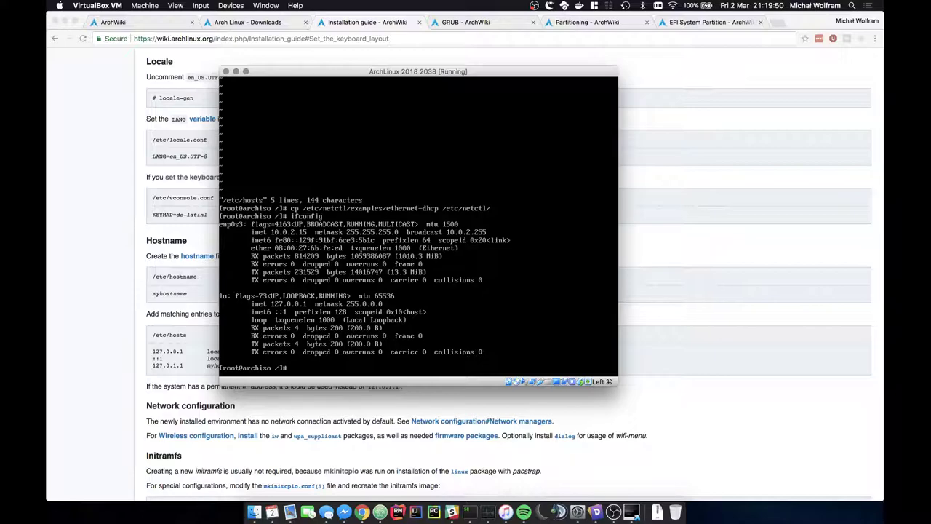
{"action": "type", "text": "vi /etc/netctl/et"}
{"action": "key", "text": "Tab"}
{"action": "key", "text": "Return"}
Step: Change the profile's Interface from eth0 to enp0s3 and save it
{"action": "key", "text": "Down"}
{"action": "key", "text": "Down"}
{"action": "key", "text": "Right"}
{"action": "key", "text": "Right"}
{"action": "key", "text": "Right"}
{"action": "key", "text": "Right"}
{"action": "key", "text": "Right"}
{"action": "key", "text": "Right"}
{"action": "key", "text": "Right"}
{"action": "key", "text": "Right"}
{"action": "key", "text": "Right"}
{"action": "key", "text": "Right"}
{"action": "key", "text": "Right"}
{"action": "key", "text": "Up"}
{"action": "key", "text": "shift+c"}
{"action": "type", "text": "enp"}
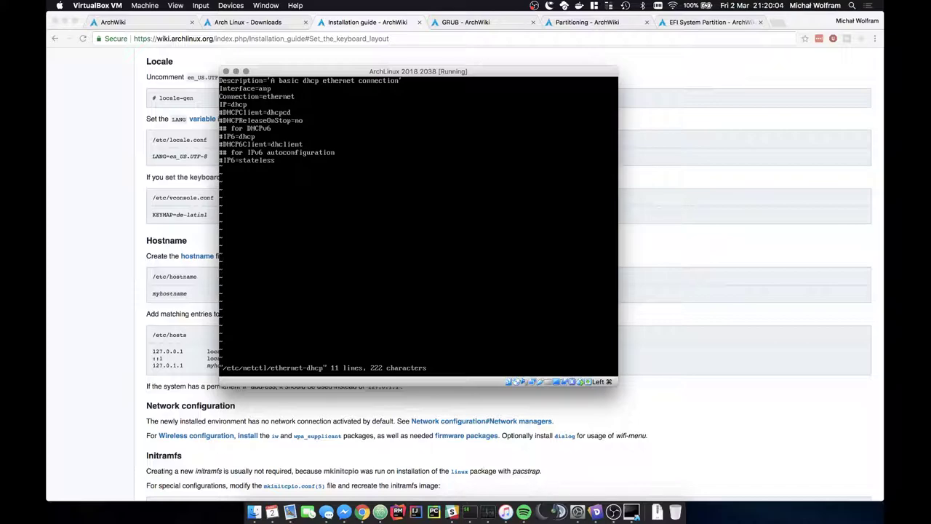
{"action": "type", "text": "0s3"}
{"action": "key", "text": "Escape"}
{"action": "key", "text": "Down"}
{"action": "key", "text": "Down"}
{"action": "key", "text": "Down"}
{"action": "key", "text": "Left"}
{"action": "key", "text": "Left"}
{"action": "key", "text": "Left"}
{"action": "key", "text": "Left"}
{"action": "key", "text": "Left"}
{"action": "key", "text": "Left"}
{"action": "key", "text": "Left"}
{"action": "key", "text": "Left"}
{"action": "key", "text": "Left"}
{"action": "key", "text": "Left"}
{"action": "key", "text": "Left"}
{"action": "key", "text": "Left"}
{"action": "key", "text": "Left"}
{"action": "key", "text": "Left"}
{"action": "key", "text": "Left"}
{"action": "type", "text": ":w"}
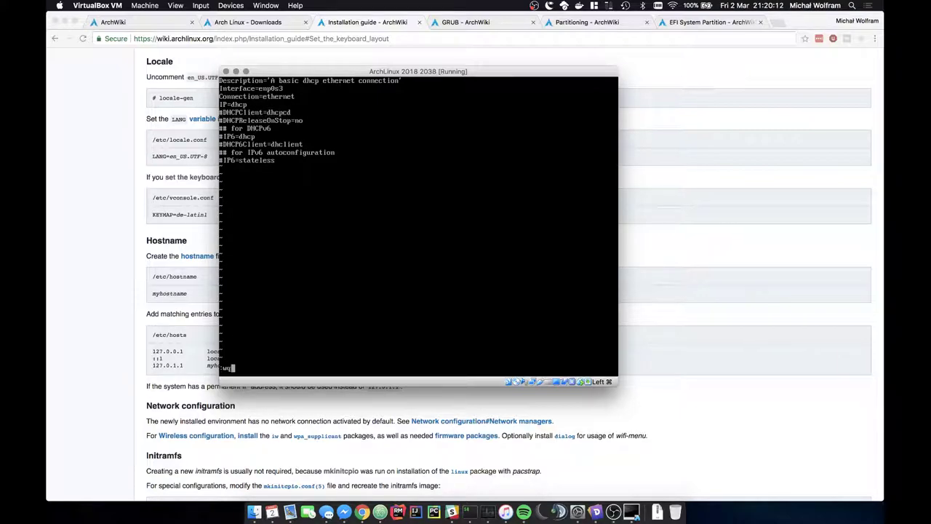
{"action": "type", "text": "q"}
{"action": "key", "text": "Return"}
Step: Enable the ethernet-dhcp netctl profile and the dhcpcd service at boot
{"action": "type", "text": "ne"}
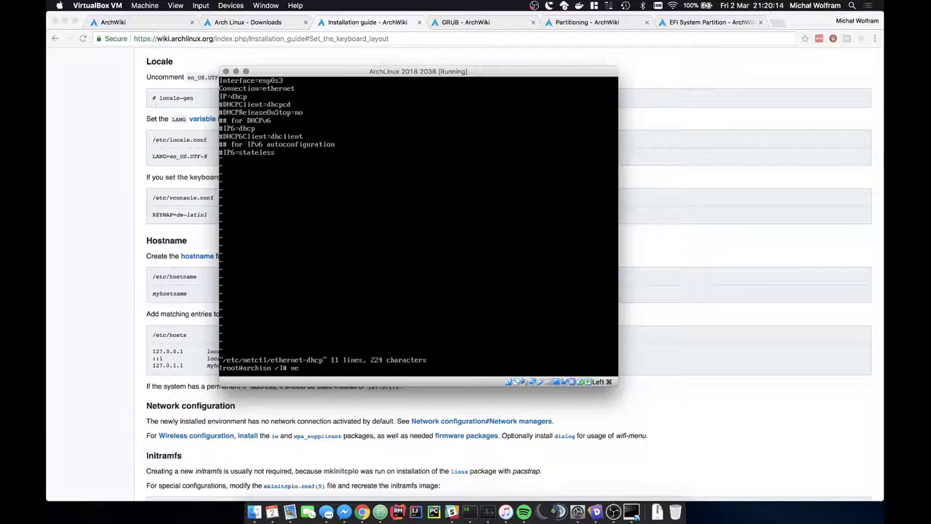
{"action": "type", "text": "tctl enable ethernet-dhcp"}
{"action": "key", "text": "Return"}
{"action": "type", "text": "systemctl"}
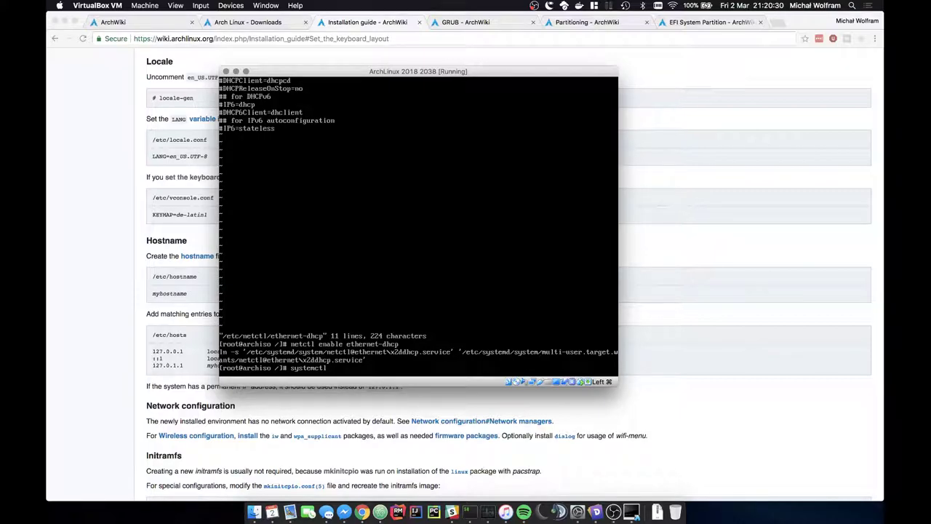
{"action": "type", "text": "nable dhcpcd"}
{"action": "key", "text": "Return"}
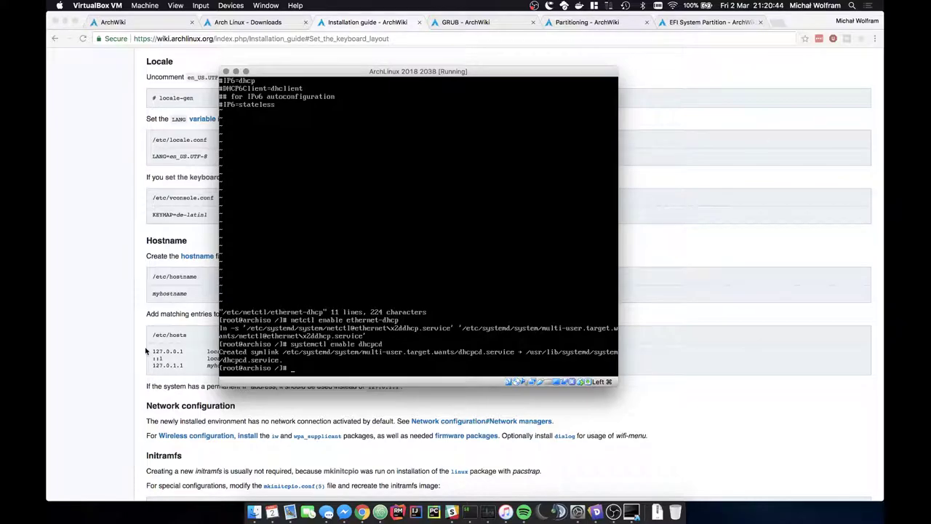
{"action": "scroll", "coordinate": [149, 354], "scroll_direction": "down", "scroll_amount": 3}
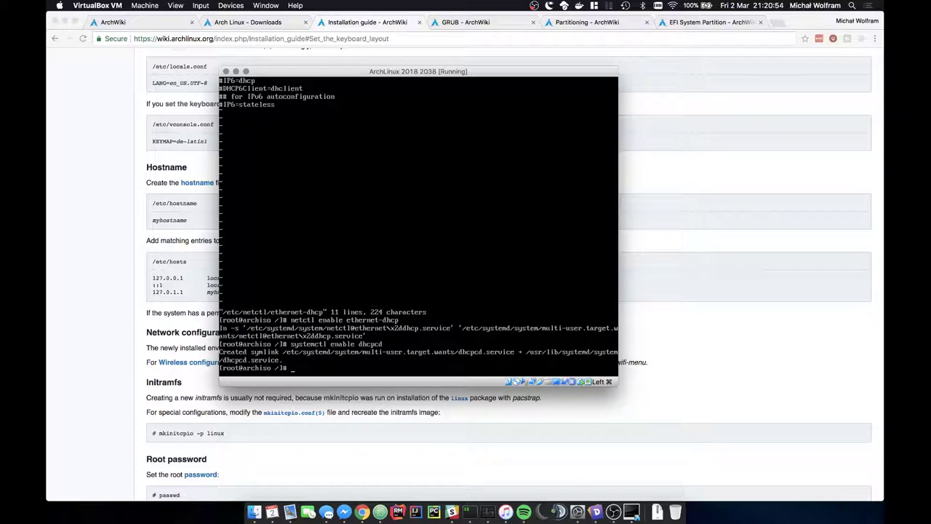
Step: Rebuild the linux initramfs images with mkinitcpio -p linux
{"action": "type", "text": "mkinitcpio -p linux"}
{"action": "key", "text": "Return"}
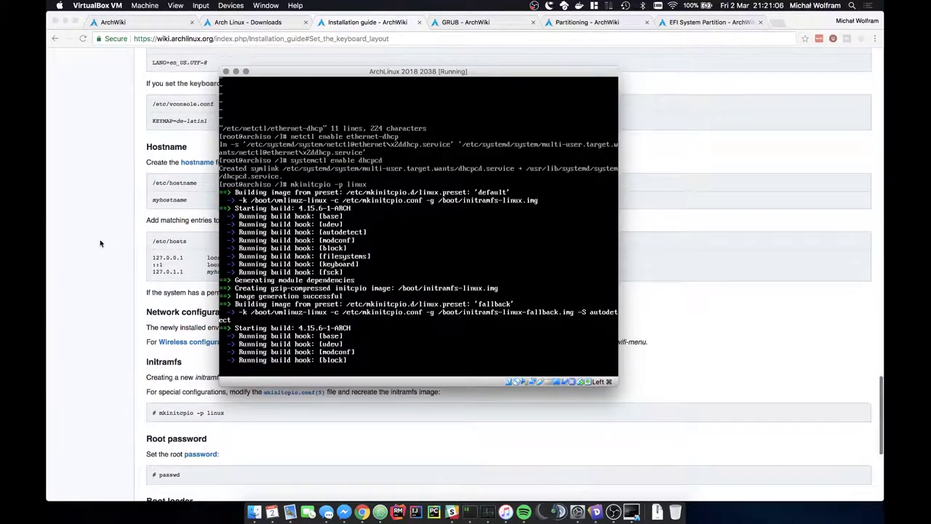
{"action": "scroll", "coordinate": [100, 243], "scroll_direction": "down", "scroll_amount": 1}
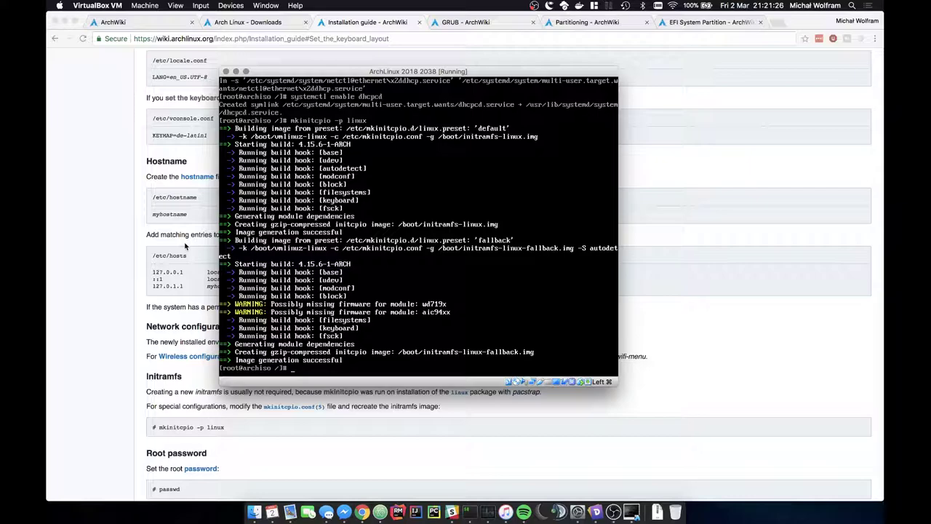
Step: Install vim, grub and efibootmgr with pacman, then begin setting the root password with passwd
{"action": "type", "text": "pacman -S vim grub"}
{"action": "key", "text": "Return"}
{"action": "key", "text": "Return"}
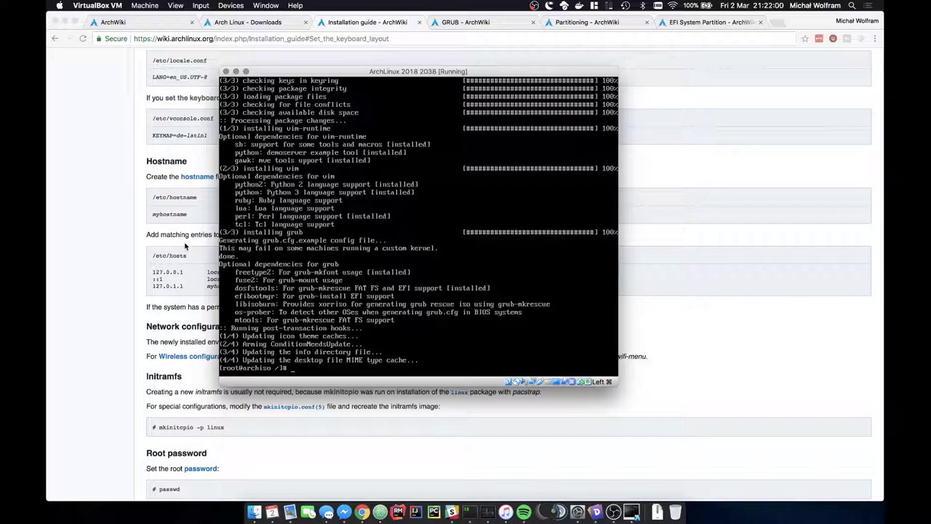
{"action": "type", "text": "pacman -S efibootmgr"}
{"action": "key", "text": "Return"}
{"action": "key", "text": "Return"}
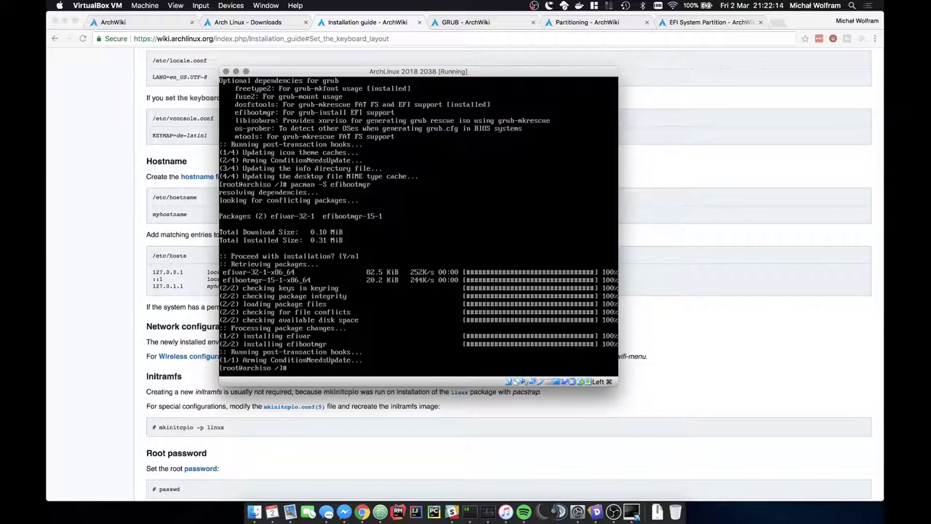
{"action": "type", "text": "passwd"}
{"action": "key", "text": "Return"}
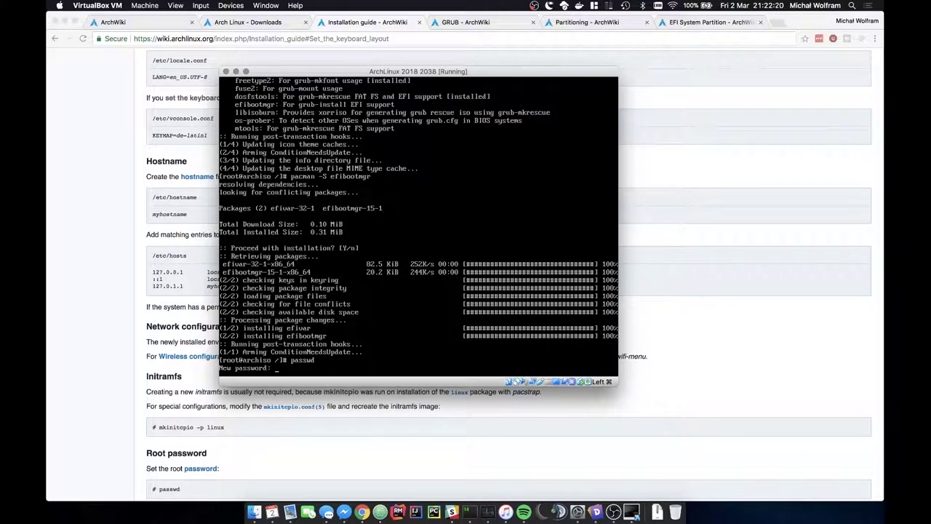
Step: Enter and confirm the new root password
{"action": "key", "text": "Return"}
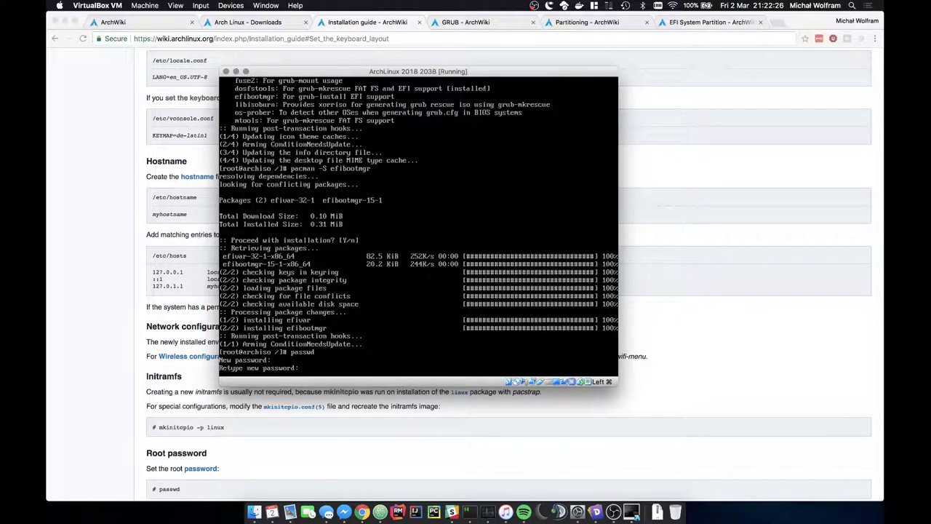
{"action": "key", "text": "Return"}
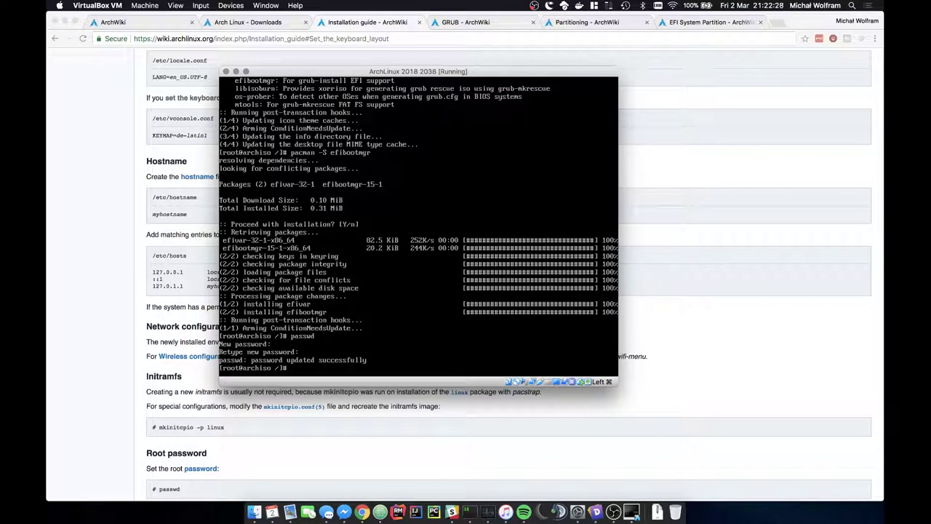
{"action": "scroll", "coordinate": [61, 374], "scroll_direction": "down", "scroll_amount": 2}
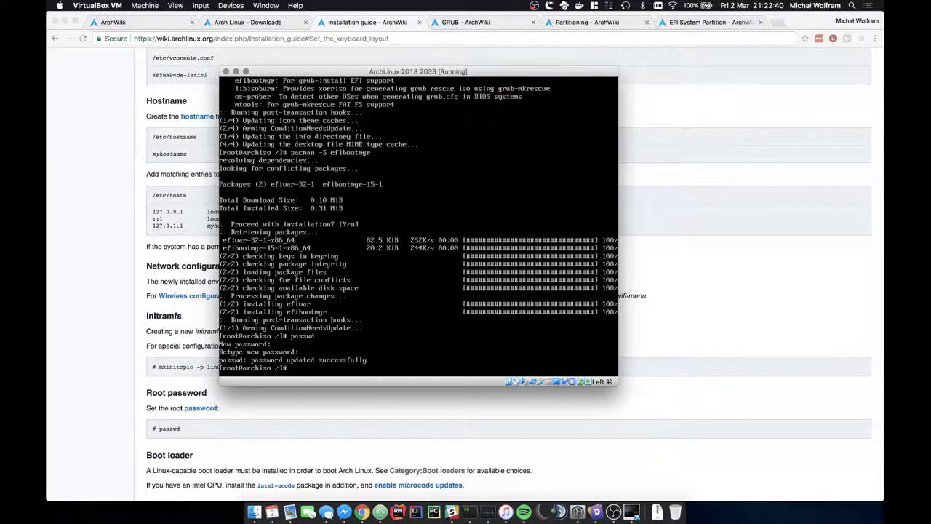
Step: Create a user with a /home folder via mkdir and useradd -d, set its password, and try chmod
{"action": "type", "text": "mkdir"}
{"action": "type", "text": "/home/mwolfram"}
{"action": "key", "text": "Return"}
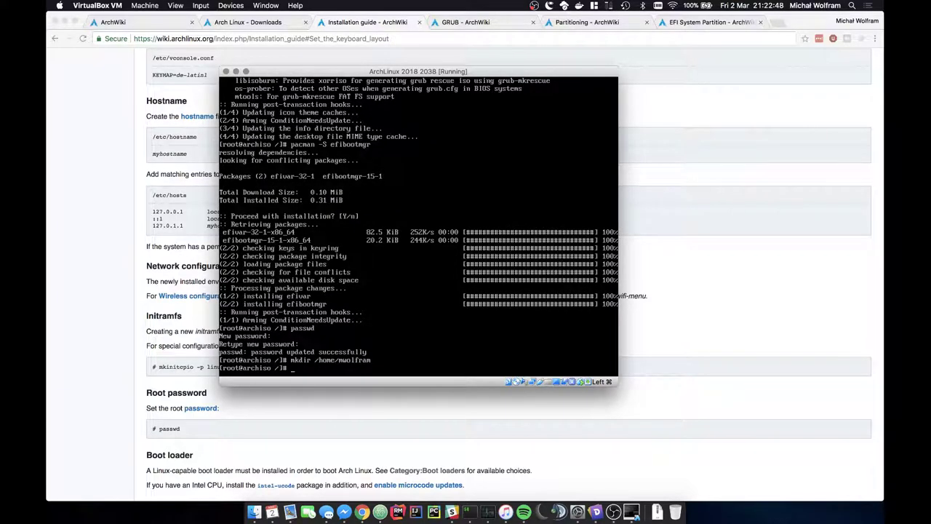
{"action": "type", "text": "useradd -d /home/mwolfram"}
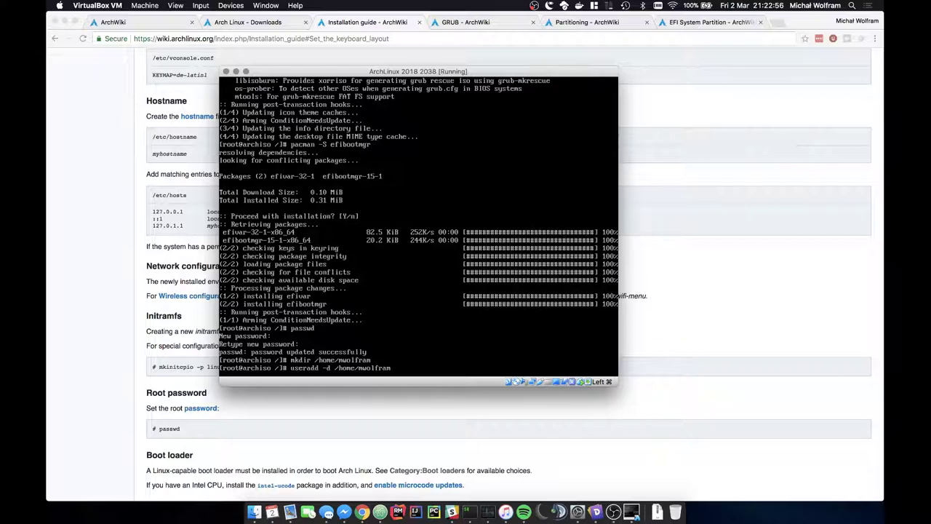
{"action": "type", "text": " mwolfram"}
{"action": "key", "text": "Return"}
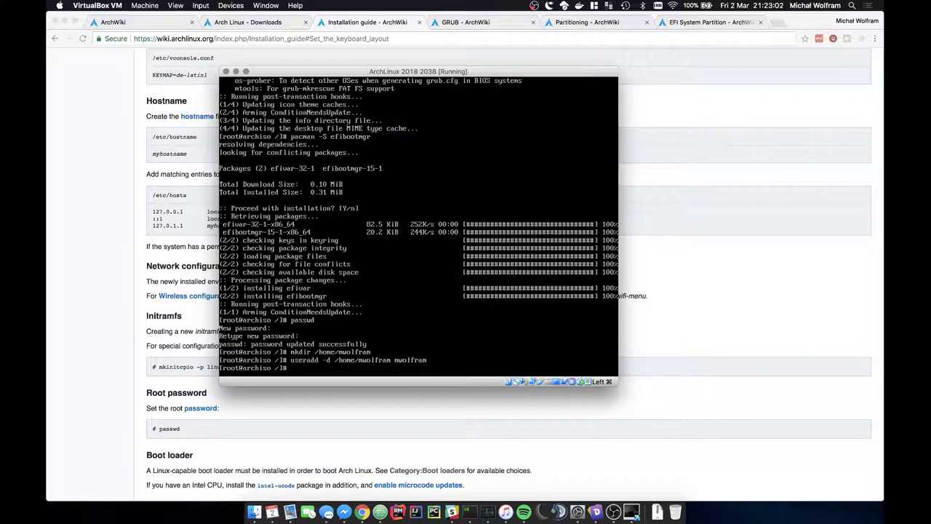
{"action": "type", "text": "passwd mwolfram"}
{"action": "key", "text": "Return"}
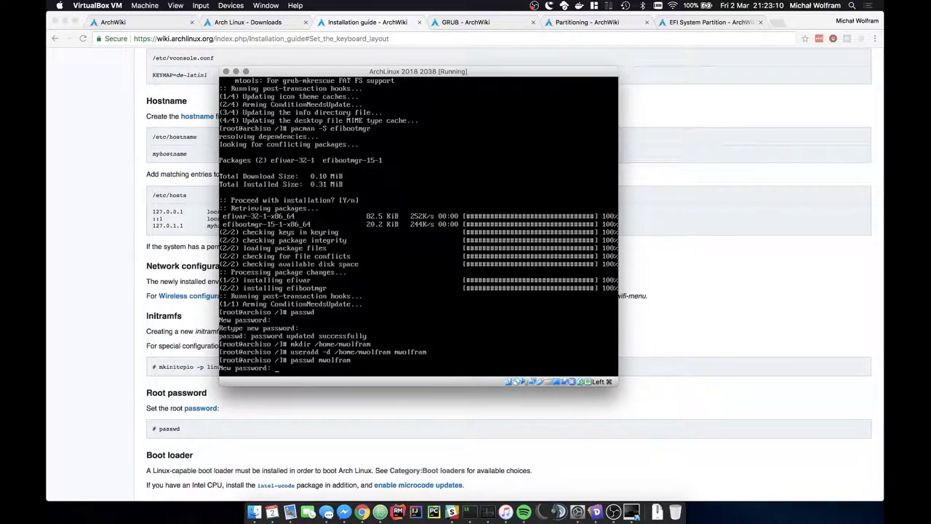
{"action": "key", "text": "Return"}
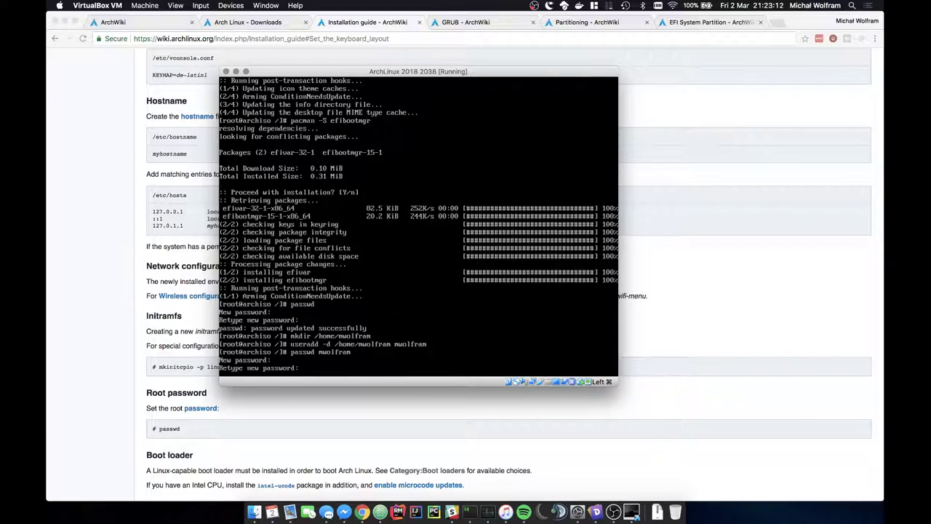
{"action": "key", "text": "Return"}
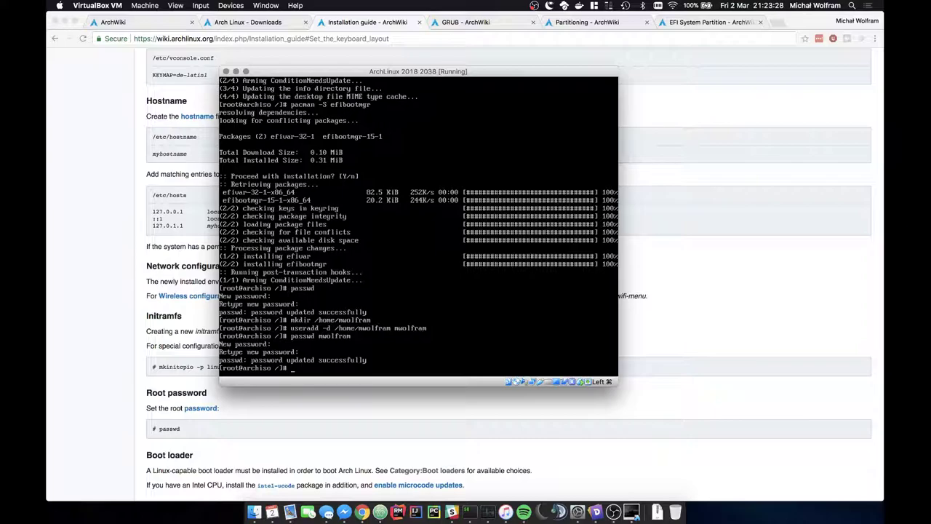
{"action": "type", "text": "chmod -R mwolfram /home/mwolfram"}
Step: Recursively give the new user ownership of their home folder with chown -R, fixing the mistyped command
{"action": "key", "text": "Return"}
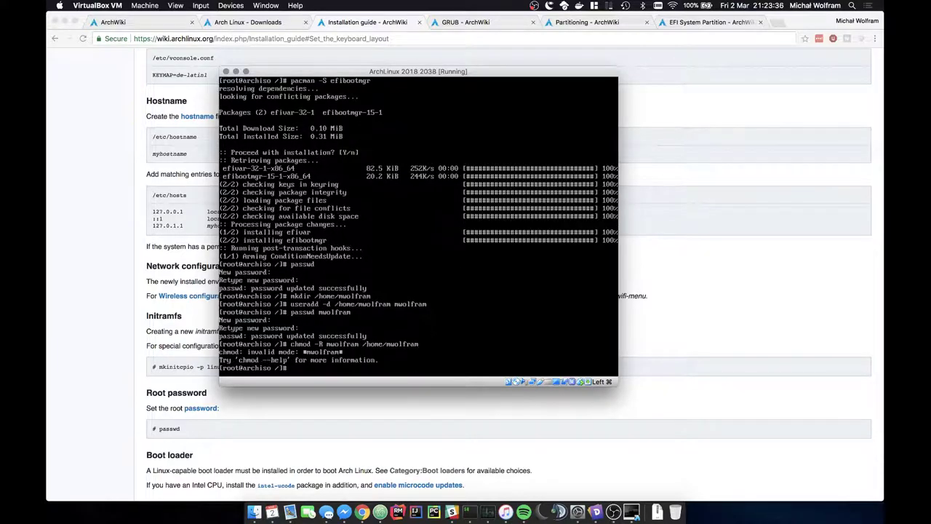
{"action": "key", "text": "Up"}
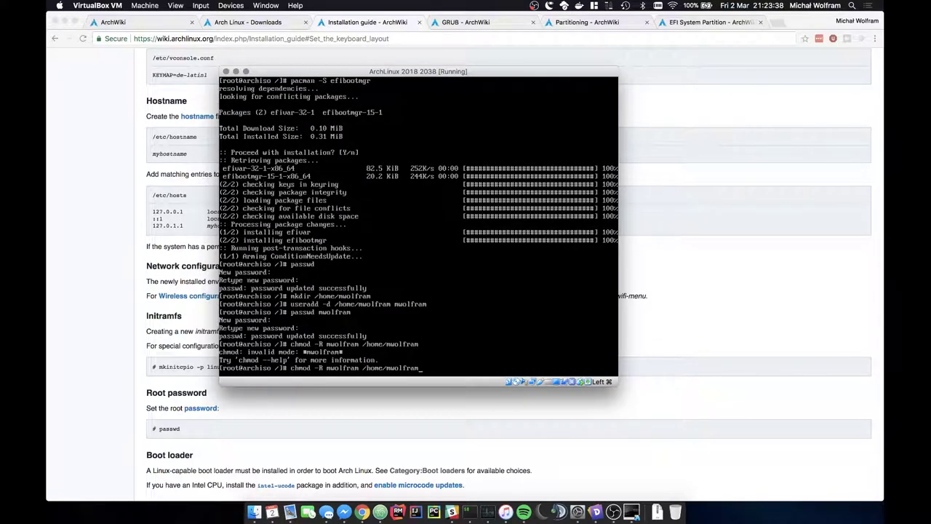
{"action": "key", "text": "Left"}
{"action": "key", "text": "Left"}
{"action": "key", "text": "Left"}
{"action": "key", "text": "Left"}
{"action": "key", "text": "Left"}
{"action": "key", "text": "Left"}
{"action": "key", "text": "Left"}
{"action": "key", "text": "Left"}
{"action": "key", "text": "Left"}
{"action": "key", "text": "Left"}
{"action": "key", "text": "Left"}
{"action": "key", "text": "Left"}
{"action": "key", "text": "Left"}
{"action": "key", "text": "BackSpace"}
{"action": "key", "text": "BackSpace"}
{"action": "key", "text": "BackSpace"}
{"action": "type", "text": "own"}
{"action": "key", "text": "Return"}
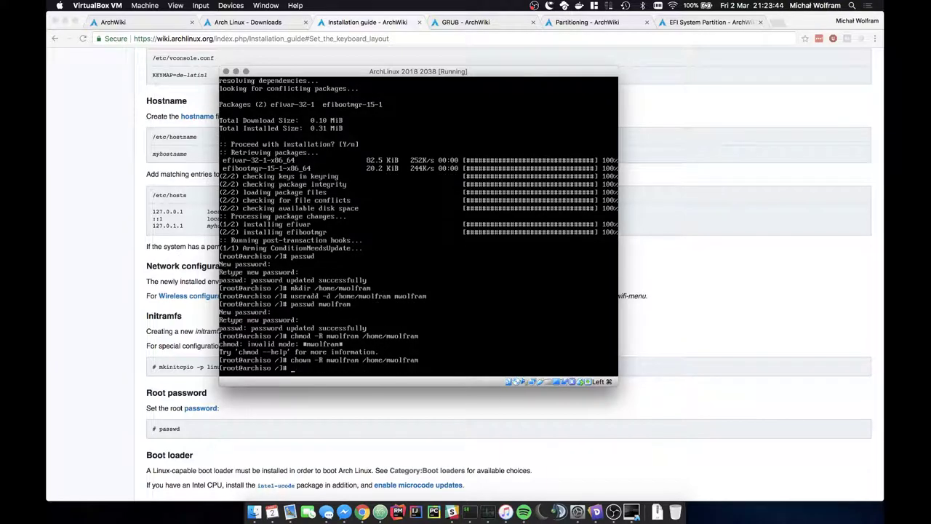
Step: Recursively set the home folder's permissions to 700 with chmod -R
{"action": "key", "text": "Up"}
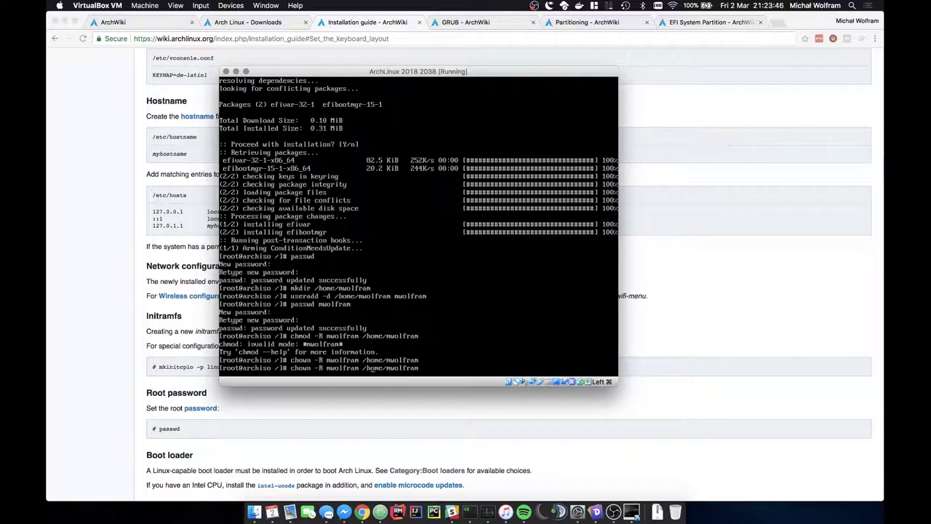
{"action": "key", "text": "Left"}
{"action": "key", "text": "Left"}
{"action": "key", "text": "Left"}
{"action": "key", "text": "Left"}
{"action": "key", "text": "Left"}
{"action": "key", "text": "Left"}
{"action": "key", "text": "Left"}
{"action": "key", "text": "Left"}
{"action": "key", "text": "Left"}
{"action": "key", "text": "Left"}
{"action": "key", "text": "Left"}
{"action": "key", "text": "Left"}
{"action": "key", "text": "Left"}
{"action": "key", "text": "Left"}
{"action": "key", "text": "Left"}
{"action": "key", "text": "BackSpace"}
{"action": "key", "text": "BackSpace"}
{"action": "key", "text": "BackSpace"}
{"action": "key", "text": "BackSpace"}
{"action": "key", "text": "BackSpace"}
{"action": "key", "text": "BackSpace"}
{"action": "key", "text": "BackSpace"}
{"action": "key", "text": "BackSpace"}
{"action": "type", "text": "700"}
{"action": "key", "text": "Left"}
{"action": "key", "text": "Left"}
{"action": "key", "text": "Left"}
{"action": "key", "text": "Left"}
{"action": "key", "text": "Left"}
{"action": "key", "text": "Left"}
{"action": "key", "text": "Left"}
{"action": "key", "text": "Left"}
{"action": "key", "text": "Left"}
{"action": "key", "text": "Left"}
{"action": "key", "text": "Left"}
{"action": "key", "text": "Left"}
{"action": "key", "text": "Left"}
{"action": "key", "text": "Left"}
{"action": "key", "text": "Left"}
{"action": "key", "text": "Left"}
{"action": "key", "text": "Left"}
{"action": "key", "text": "Left"}
{"action": "key", "text": "Left"}
{"action": "key", "text": "Left"}
{"action": "key", "text": "BackSpace"}
{"action": "key", "text": "BackSpace"}
{"action": "key", "text": "BackSpace"}
{"action": "type", "text": "mod"}
{"action": "key", "text": "Return"}
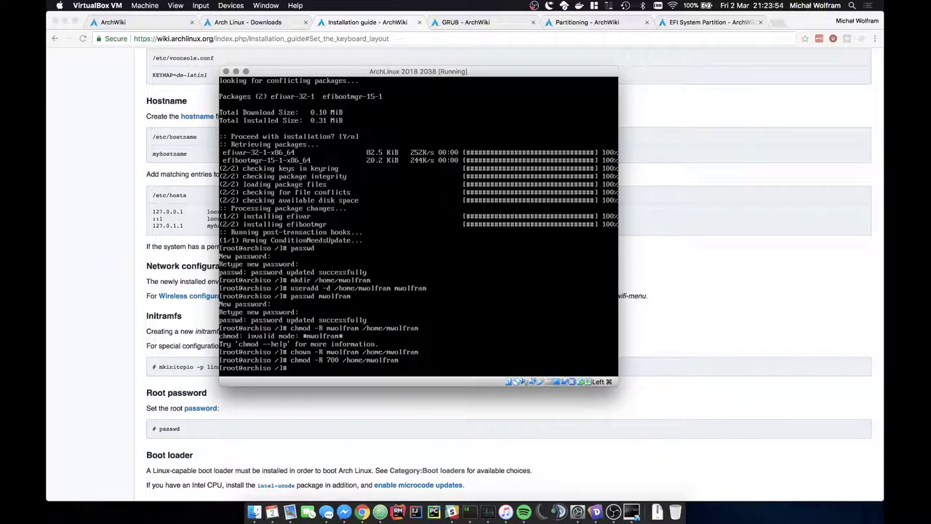
Step: Set both the user and group owner of the home folder to the new user
{"action": "key", "text": "Up"}
{"action": "key", "text": "Up"}
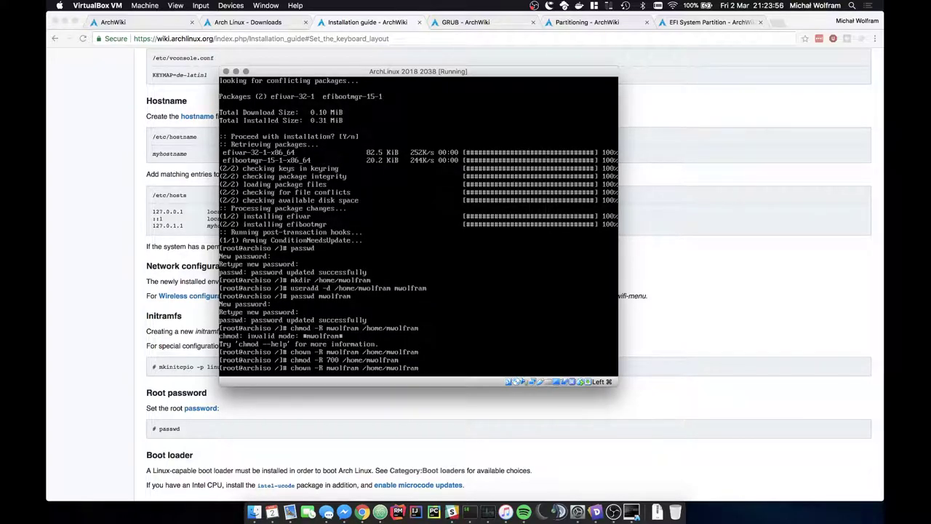
{"action": "type", "text": ":mwolfram"}
{"action": "key", "text": "Return"}
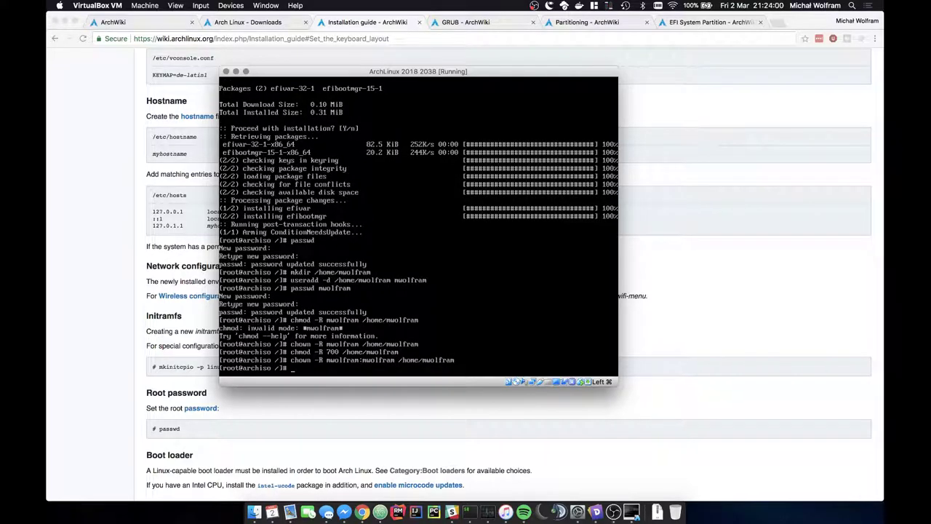
Step: As the new user, create and delete a test file in home, then return to root
{"action": "type", "text": "sudo su mwolfram"}
{"action": "key", "text": "Return"}
{"action": "type", "text": "cd"}
{"action": "key", "text": "Return"}
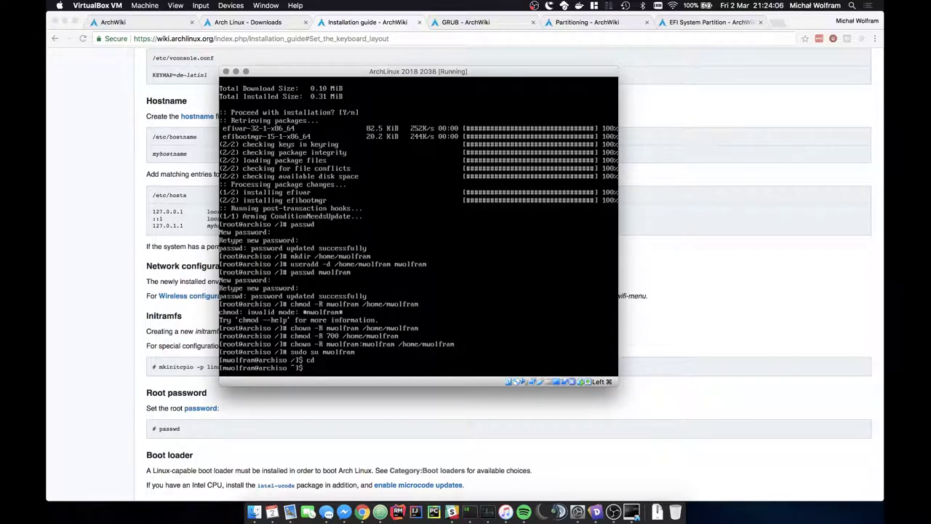
{"action": "type", "text": "touch test"}
{"action": "key", "text": "Return"}
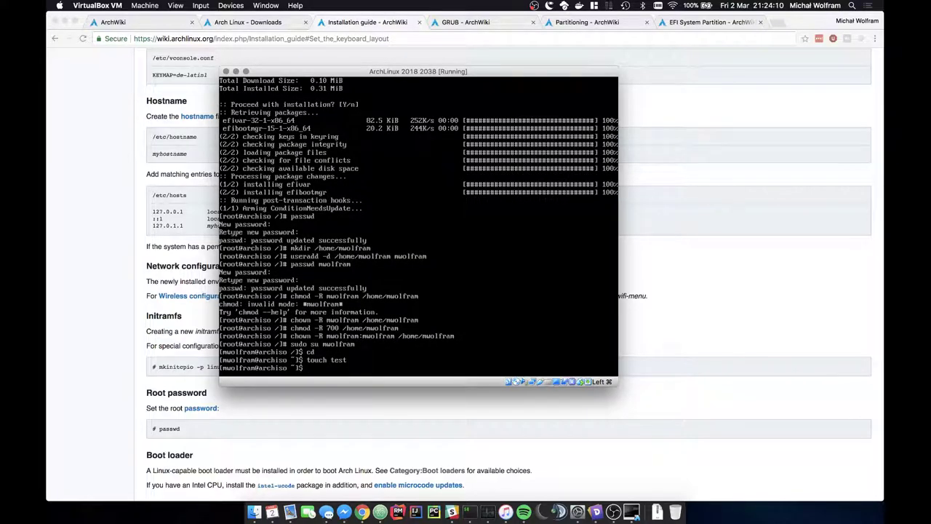
{"action": "type", "text": "rm test"}
{"action": "key", "text": "Return"}
{"action": "type", "text": "exit"}
{"action": "key", "text": "Return"}
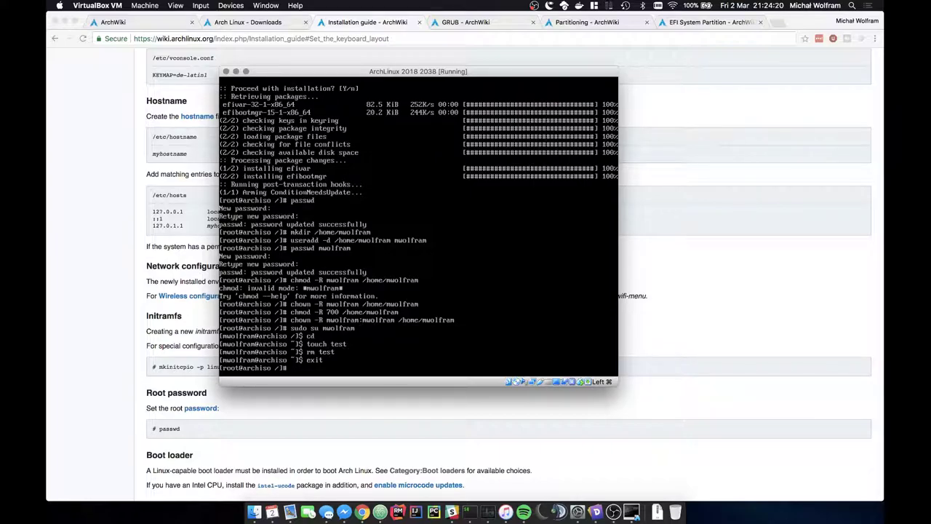
Step: Uncomment the %wheel ALL=(ALL) ALL rule in sudoers via visudo and save it
{"action": "type", "text": "cd"}
{"action": "key", "text": "Return"}
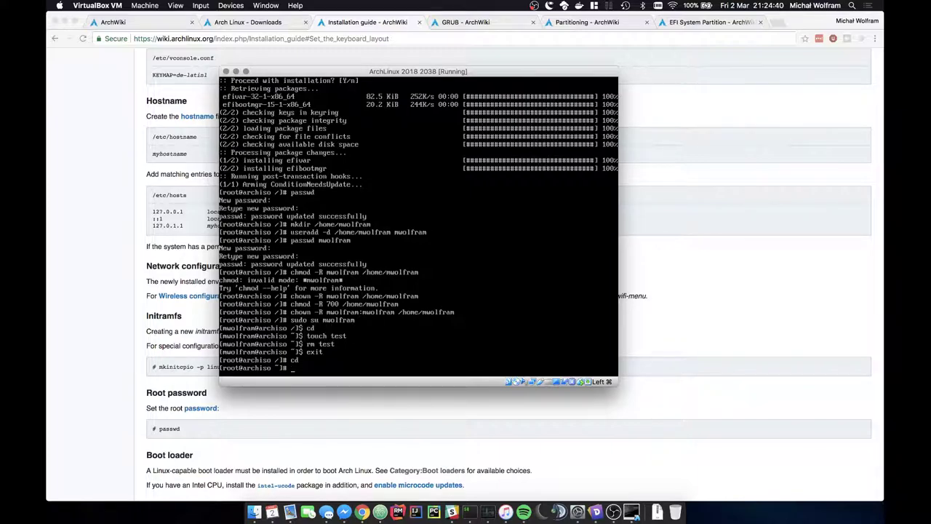
{"action": "type", "text": "visudo"}
{"action": "key", "text": "Return"}
{"action": "key", "text": "shift+g"}
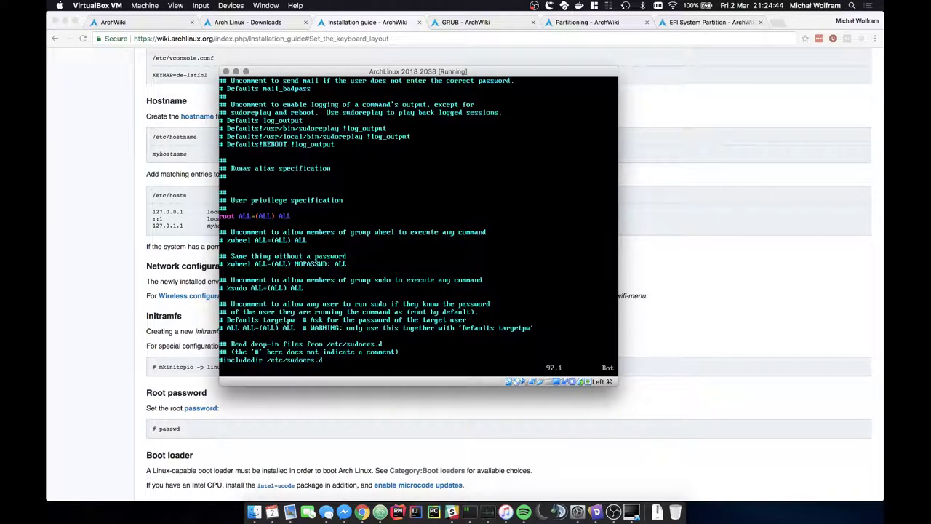
{"action": "key", "text": "1"}
{"action": "key", "text": "0"}
{"action": "key", "text": "k"}
{"action": "key", "text": "x"}
{"action": "key", "text": "x"}
{"action": "key", "text": "shift+z"}
{"action": "key", "text": "shift+z"}
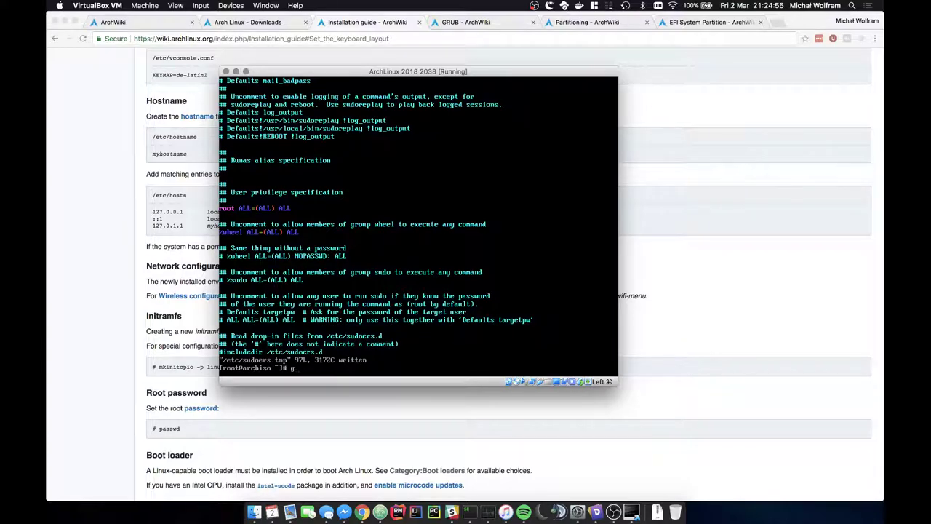
Step: Add the new user to the wheel group with usermod -aG wheel, then clear the screen
{"action": "type", "text": "usermod -aG mwolfram wheel"}
{"action": "key", "text": "Return"}
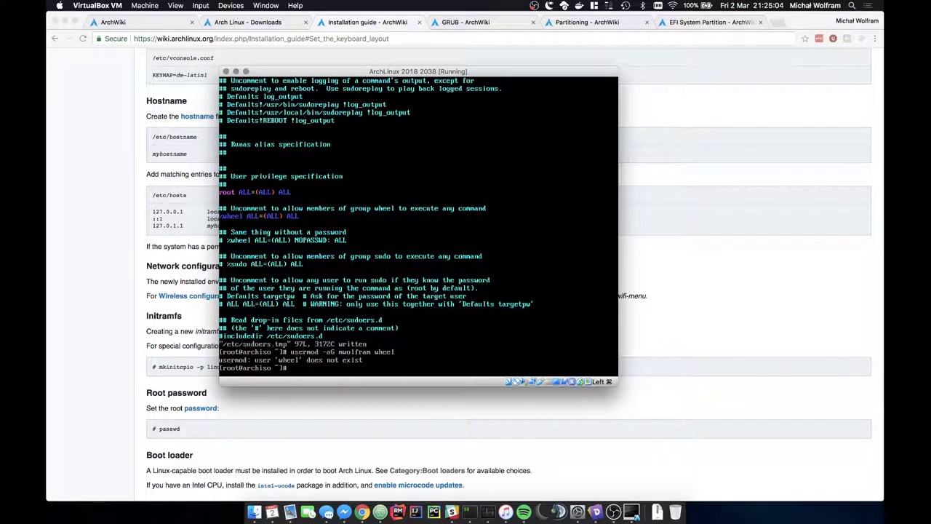
{"action": "key", "text": "Up"}
{"action": "key", "text": "BackSpace"}
{"action": "key", "text": "BackSpace"}
{"action": "key", "text": "BackSpace"}
{"action": "key", "text": "BackSpace"}
{"action": "type", "text": "wheel"}
{"action": "key", "text": "Return"}
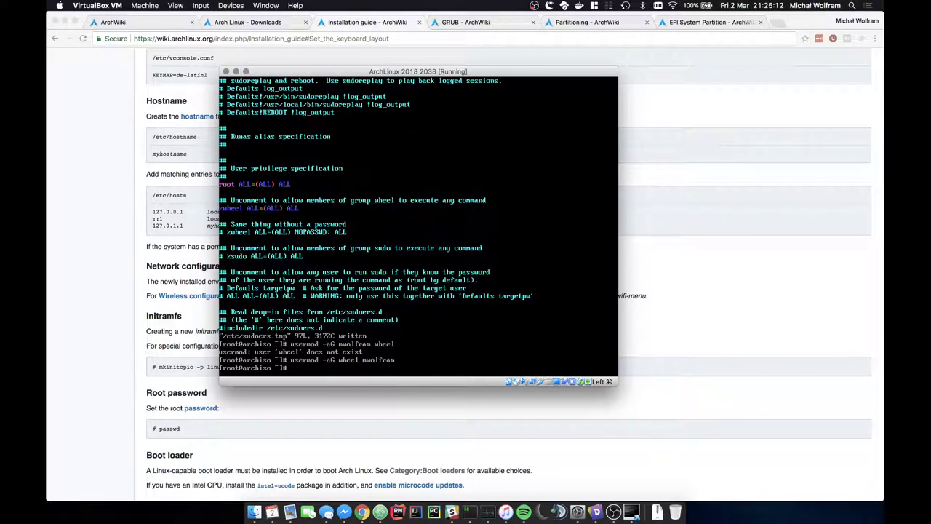
{"action": "key", "text": "ctrl+l"}
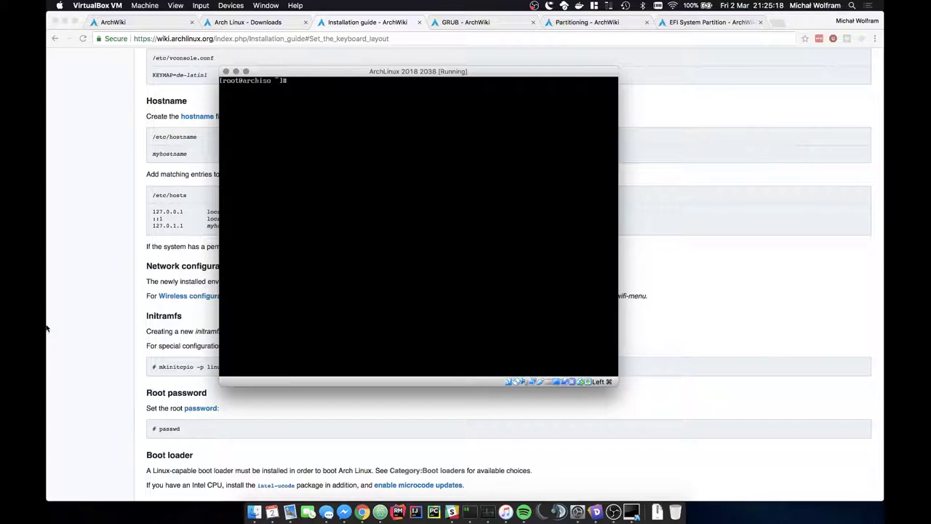
Step: Show the GRUB ArchWiki article's UEFI installation section in Chrome
{"action": "right_click", "coordinate": [110, 339]}
{"action": "left_click", "coordinate": [97, 335]}
{"action": "left_click", "coordinate": [507, 23]}
{"action": "scroll", "coordinate": [493, 167], "scroll_direction": "up", "scroll_amount": 5}
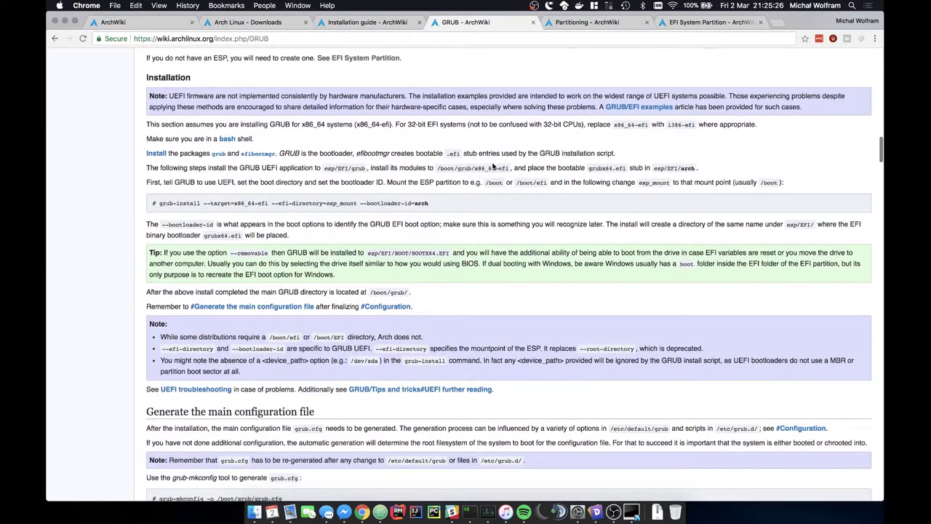
{"action": "scroll", "coordinate": [493, 167], "scroll_direction": "down", "scroll_amount": 4}
{"action": "scroll", "coordinate": [493, 167], "scroll_direction": "up", "scroll_amount": 1}
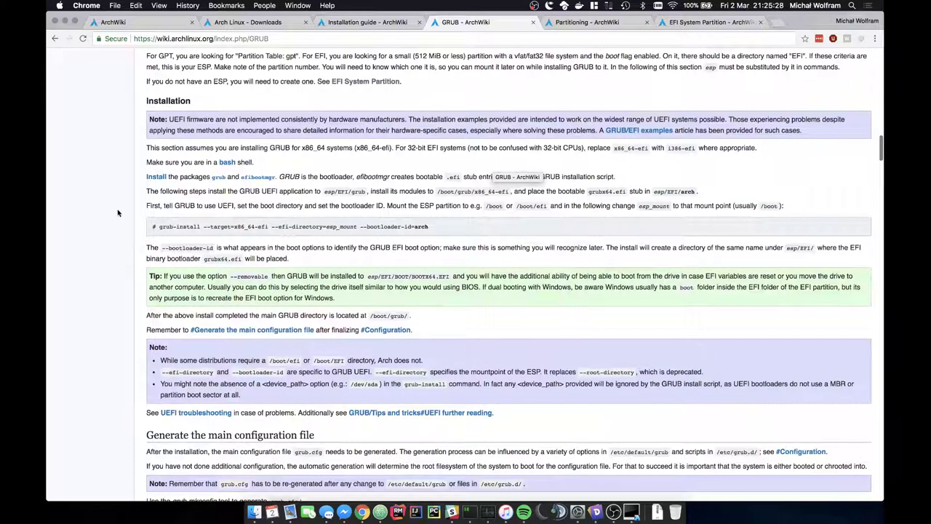
{"action": "scroll", "coordinate": [134, 215], "scroll_direction": "down", "scroll_amount": 2}
Step: Bring the VirtualBox console back in front of the browser
{"action": "key", "text": "super+Tab"}
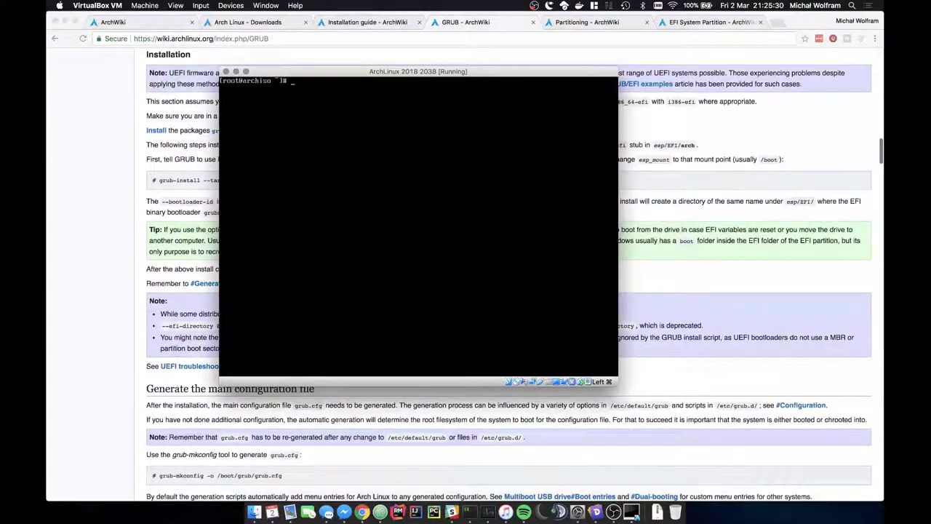
{"action": "scroll", "coordinate": [100, 297], "scroll_direction": "up", "scroll_amount": 3}
{"action": "scroll", "coordinate": [100, 297], "scroll_direction": "up", "scroll_amount": 7}
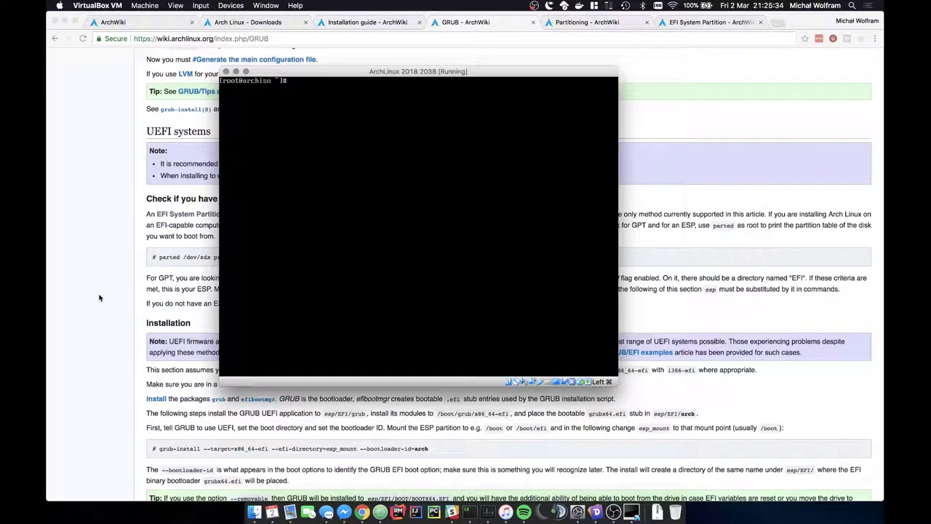
{"action": "scroll", "coordinate": [100, 297], "scroll_direction": "up", "scroll_amount": 1}
{"action": "scroll", "coordinate": [99, 297], "scroll_direction": "down", "scroll_amount": 1}
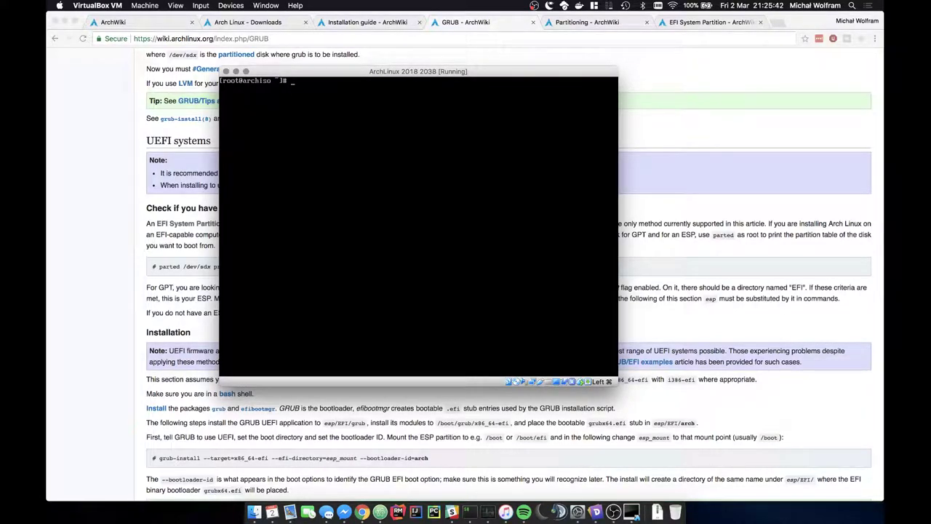
Step: Run grub-install for x86_64-efi into /boot/efi with bootloader ID arch and review the output
{"action": "type", "text": "grub0"}
{"action": "key", "text": "BackSpace"}
{"action": "type", "text": "-install --target "}
{"action": "type", "text": "x86_64-efi --efi-d"}
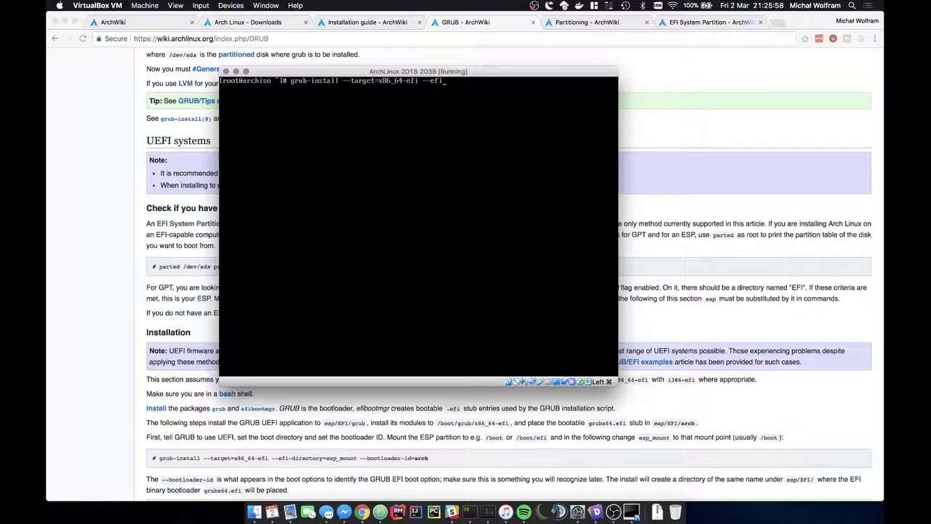
{"action": "type", "text": "irectory="}
{"action": "type", "text": "/boot/"}
{"action": "type", "text": "bootload"}
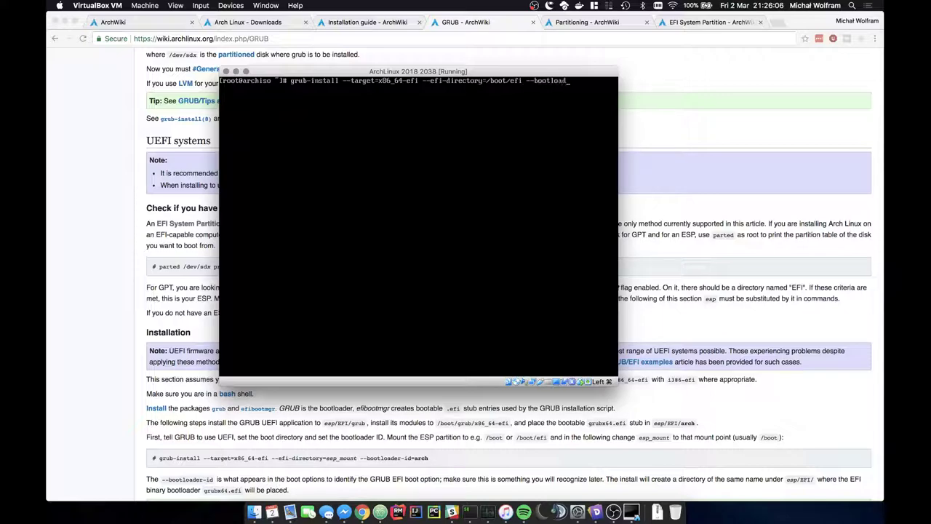
{"action": "type", "text": "er-id=arch"}
{"action": "key", "text": "Return"}
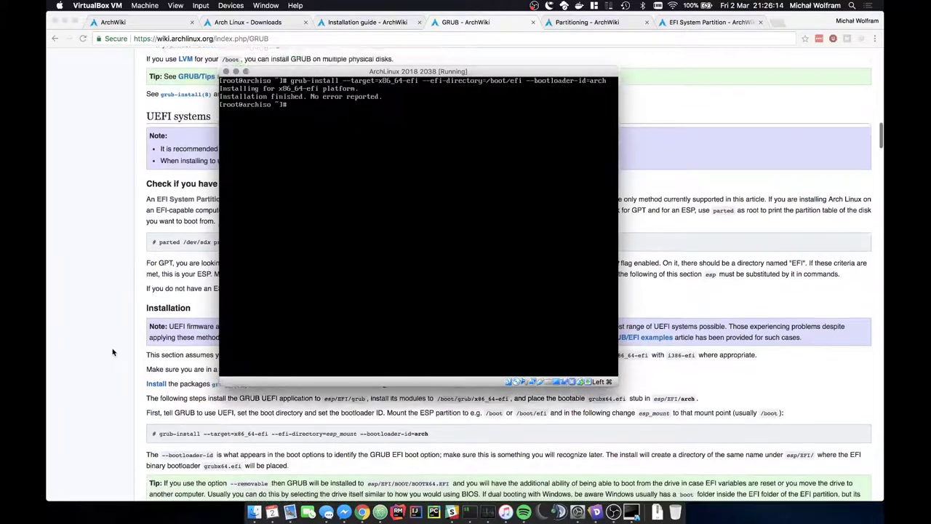
{"action": "scroll", "coordinate": [115, 354], "scroll_direction": "down", "scroll_amount": 3}
{"action": "scroll", "coordinate": [113, 352], "scroll_direction": "down", "scroll_amount": 7}
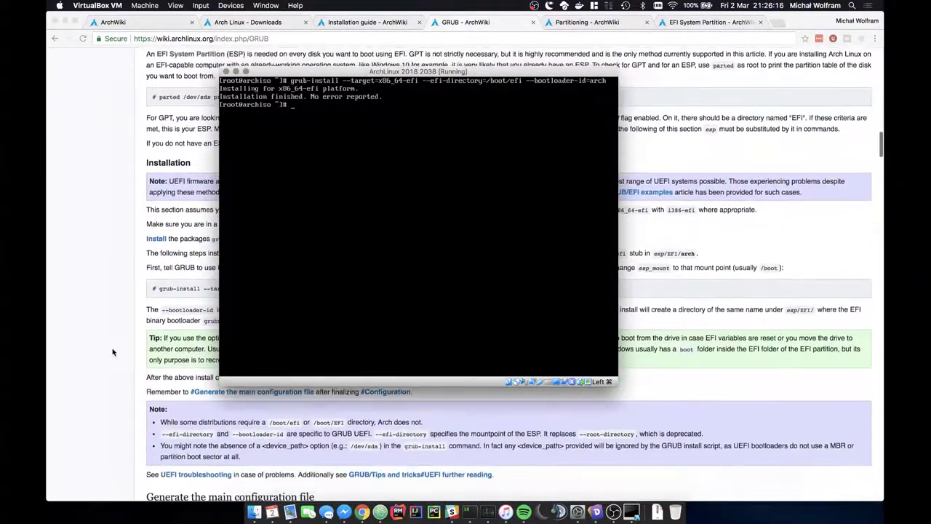
{"action": "scroll", "coordinate": [113, 352], "scroll_direction": "up", "scroll_amount": 3}
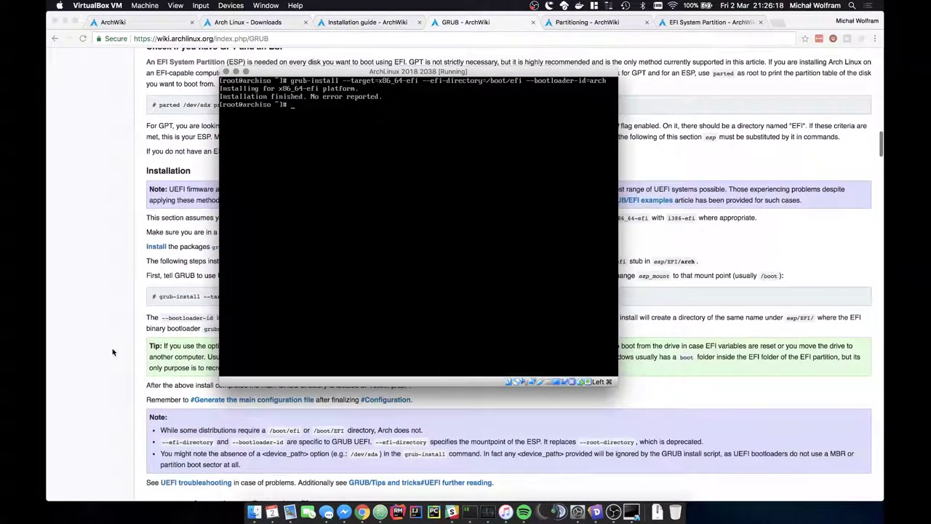
{"action": "scroll", "coordinate": [354, 455], "scroll_direction": "down", "scroll_amount": 6}
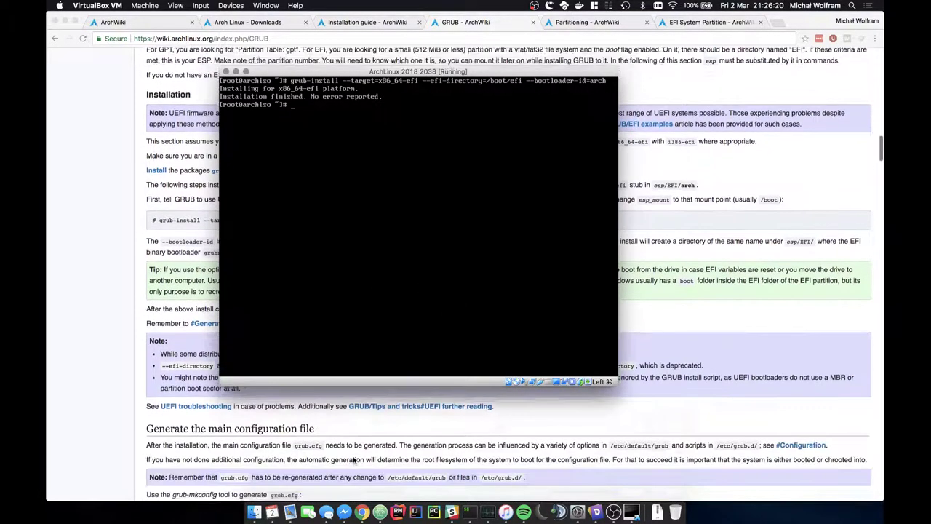
{"action": "scroll", "coordinate": [354, 460], "scroll_direction": "down", "scroll_amount": 1}
{"action": "scroll", "coordinate": [354, 460], "scroll_direction": "up", "scroll_amount": 1}
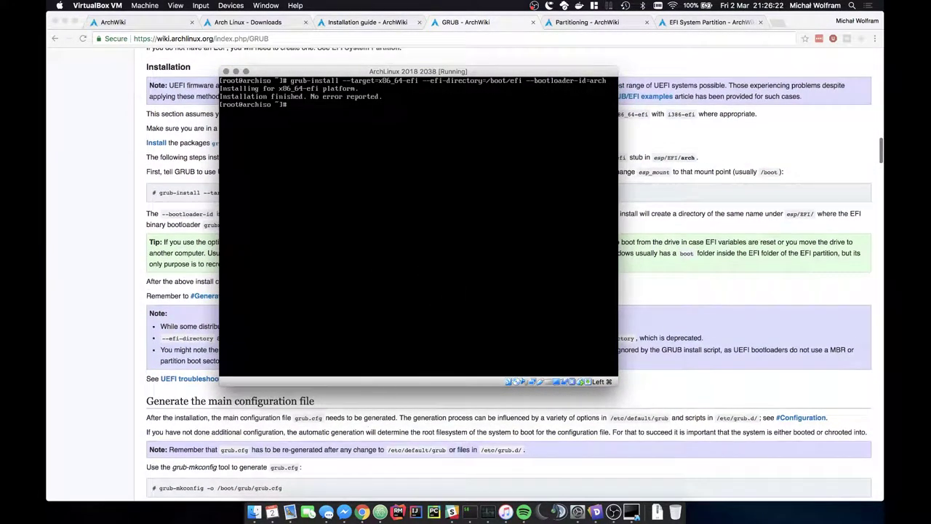
Step: Generate /boot/grub/grub.cfg with grub-mkconfig and open it in vi
{"action": "type", "text": "grub-mkconfig -o /boot/gr"}
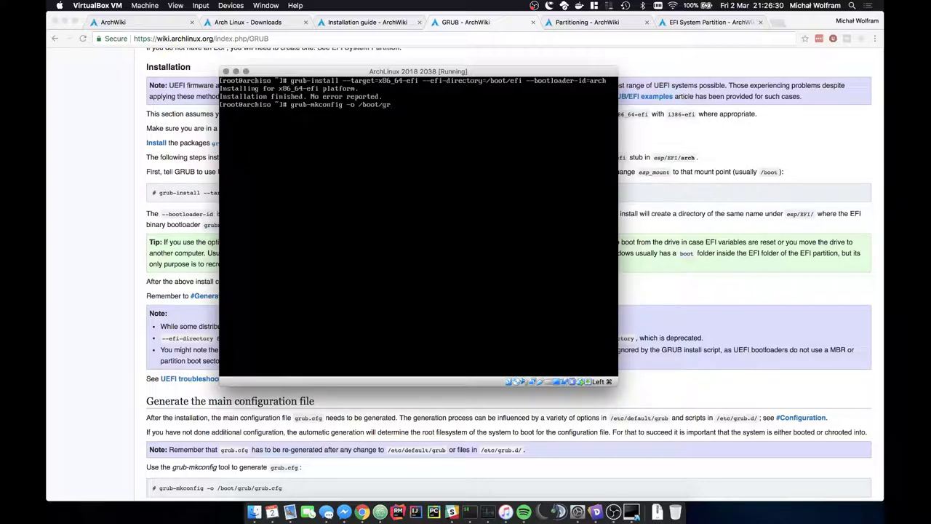
{"action": "type", "text": "ub/grub.cfg"}
{"action": "key", "text": "Return"}
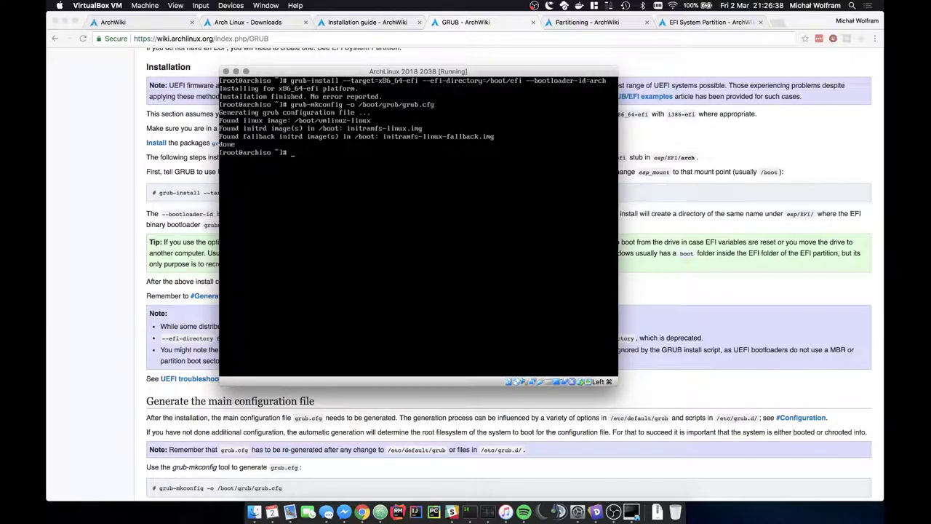
{"action": "type", "text": "vi /et"}
{"action": "key", "text": "BackSpace"}
{"action": "key", "text": "BackSpace"}
{"action": "key", "text": "BackSpace"}
{"action": "type", "text": "/boot/grub/grub.cfg"}
{"action": "key", "text": "Return"}
Step: Change both GRUB menu timeout values from 5 to 2
{"action": "key", "text": "Down"}
{"action": "key", "text": "Down"}
{"action": "key", "text": "Down"}
{"action": "key", "text": "Down"}
{"action": "key", "text": "Down"}
{"action": "key", "text": "Down"}
{"action": "key", "text": "Down"}
{"action": "key", "text": "Down"}
{"action": "key", "text": "Down"}
{"action": "key", "text": "Down"}
{"action": "key", "text": "Down"}
{"action": "key", "text": "Down"}
{"action": "key", "text": "Down"}
{"action": "key", "text": "Down"}
{"action": "key", "text": "Down"}
{"action": "key", "text": "Down"}
{"action": "key", "text": "Down"}
{"action": "key", "text": "Down"}
{"action": "key", "text": "Down"}
{"action": "key", "text": "Down"}
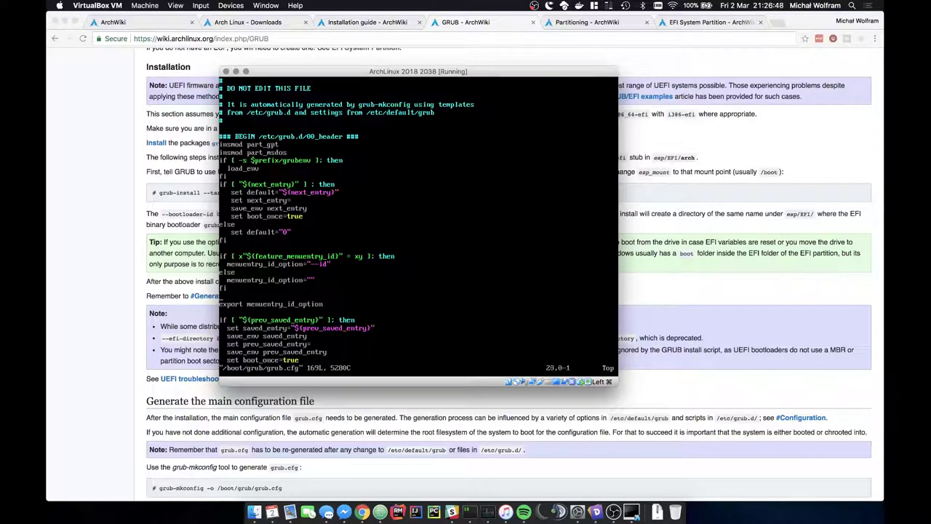
{"action": "key", "text": "Down"}
{"action": "key", "text": "Down"}
{"action": "key", "text": "Down"}
{"action": "key", "text": "Down"}
{"action": "key", "text": "Down"}
{"action": "key", "text": "Down"}
{"action": "key", "text": "Down"}
{"action": "key", "text": "Down"}
{"action": "key", "text": "Down"}
{"action": "key", "text": "Down"}
{"action": "key", "text": "Down"}
{"action": "key", "text": "Down"}
{"action": "key", "text": "Down"}
{"action": "key", "text": "Down"}
{"action": "key", "text": "Down"}
{"action": "key", "text": "Down"}
{"action": "key", "text": "Down"}
{"action": "key", "text": "Down"}
{"action": "key", "text": "Down"}
{"action": "key", "text": "Down"}
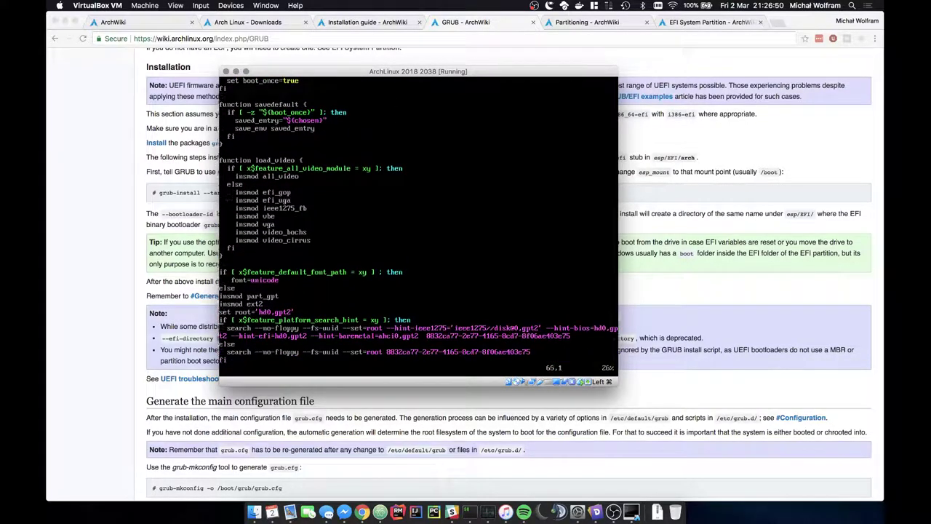
{"action": "key", "text": "Down"}
{"action": "key", "text": "Down"}
{"action": "key", "text": "Down"}
{"action": "key", "text": "Down"}
{"action": "key", "text": "Down"}
{"action": "key", "text": "Down"}
{"action": "key", "text": "Down"}
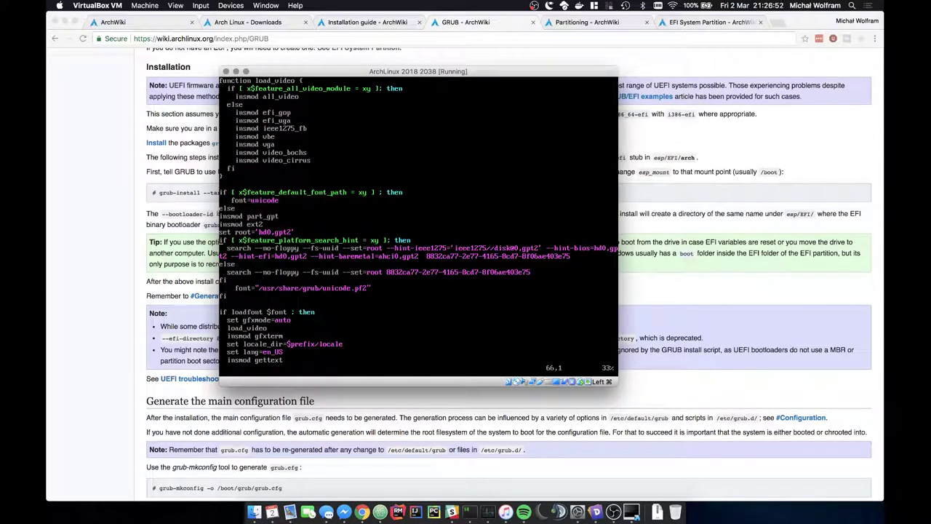
{"action": "key", "text": "Down"}
{"action": "key", "text": "Down"}
{"action": "key", "text": "Down"}
{"action": "key", "text": "Down"}
{"action": "key", "text": "Down"}
{"action": "key", "text": "Down"}
{"action": "key", "text": "Down"}
{"action": "key", "text": "Down"}
{"action": "key", "text": "Down"}
{"action": "key", "text": "Down"}
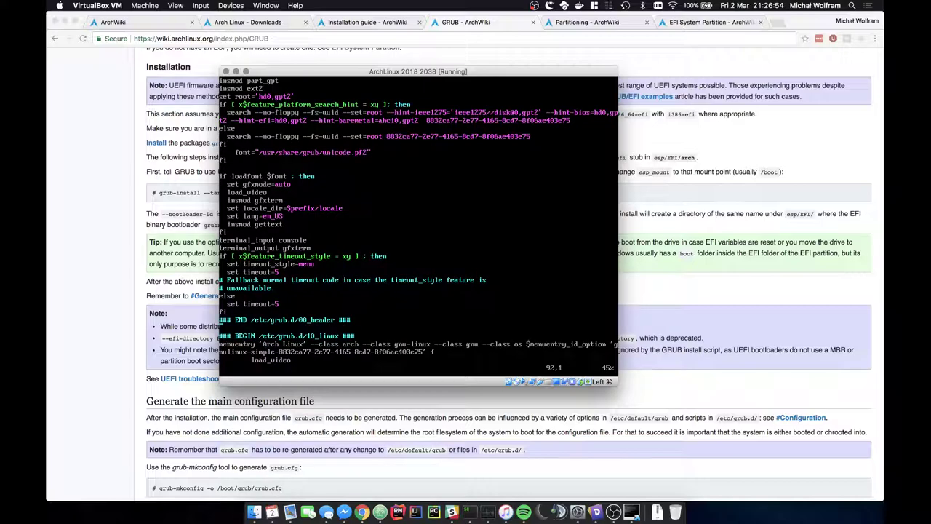
{"action": "key", "text": "Up"}
{"action": "key", "text": "Up"}
{"action": "key", "text": "Up"}
{"action": "key", "text": "Up"}
{"action": "key", "text": "Up"}
{"action": "key", "text": "Up"}
{"action": "key", "text": "End"}
{"action": "type", "text": "s2"}
{"action": "key", "text": "Escape"}
{"action": "key", "text": "Down"}
{"action": "key", "text": "Down"}
{"action": "key", "text": "Down"}
{"action": "key", "text": "Down"}
{"action": "type", "text": "s2"}
{"action": "key", "text": "Escape"}
{"action": "key", "text": "Down"}
{"action": "key", "text": "Down"}
{"action": "key", "text": "Down"}
{"action": "key", "text": "Down"}
{"action": "key", "text": "Down"}
{"action": "key", "text": "Down"}
{"action": "key", "text": "Down"}
{"action": "key", "text": "Down"}
{"action": "key", "text": "Down"}
{"action": "key", "text": "Down"}
{"action": "key", "text": "Down"}
{"action": "key", "text": "Down"}
{"action": "key", "text": "Down"}
{"action": "key", "text": "Down"}
{"action": "key", "text": "Down"}
{"action": "key", "text": "Down"}
{"action": "key", "text": "Down"}
{"action": "key", "text": "Down"}
{"action": "key", "text": "Down"}
{"action": "key", "text": "Down"}
Step: Delete the advanced options submenu and fallback boot entries
{"action": "key", "text": "Up"}
{"action": "key", "text": "Up"}
{"action": "key", "text": "Up"}
{"action": "key", "text": "Up"}
{"action": "key", "text": "Up"}
{"action": "key", "text": "Up"}
{"action": "key", "text": "Up"}
{"action": "key", "text": "Up"}
{"action": "key", "text": "Up"}
{"action": "key", "text": "Up"}
{"action": "key", "text": "Up"}
{"action": "key", "text": "Up"}
{"action": "key", "text": "Up"}
{"action": "key", "text": "Up"}
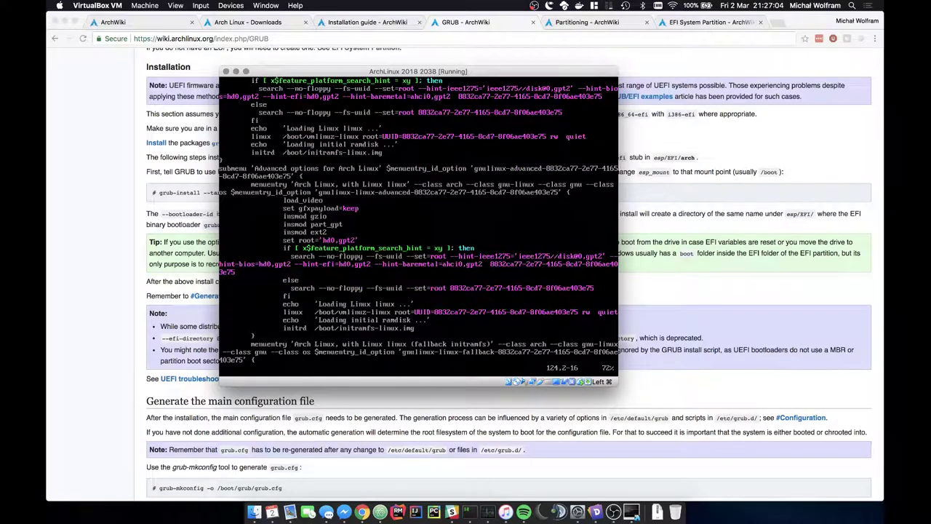
{"action": "key", "text": "Down"}
{"action": "key", "text": "Down"}
{"action": "key", "text": "Left"}
{"action": "key", "text": "Left"}
{"action": "key", "text": "Left"}
{"action": "key", "text": "Left"}
{"action": "key", "text": "Left"}
{"action": "key", "text": "Left"}
{"action": "key", "text": "Left"}
{"action": "key", "text": "Left"}
{"action": "key", "text": "Left"}
{"action": "key", "text": "Left"}
{"action": "key", "text": "Left"}
{"action": "key", "text": "shift+v"}
{"action": "key", "text": "j"}
{"action": "key", "text": "j"}
{"action": "key", "text": "j"}
{"action": "key", "text": "j"}
{"action": "key", "text": "j"}
{"action": "key", "text": "j"}
{"action": "key", "text": "j"}
{"action": "key", "text": "j"}
{"action": "key", "text": "j"}
{"action": "key", "text": "j"}
{"action": "key", "text": "j"}
{"action": "key", "text": "j"}
{"action": "key", "text": "j"}
{"action": "key", "text": "j"}
{"action": "key", "text": "j"}
{"action": "key", "text": "j"}
{"action": "key", "text": "j"}
{"action": "key", "text": "j"}
{"action": "key", "text": "j"}
{"action": "key", "text": "j"}
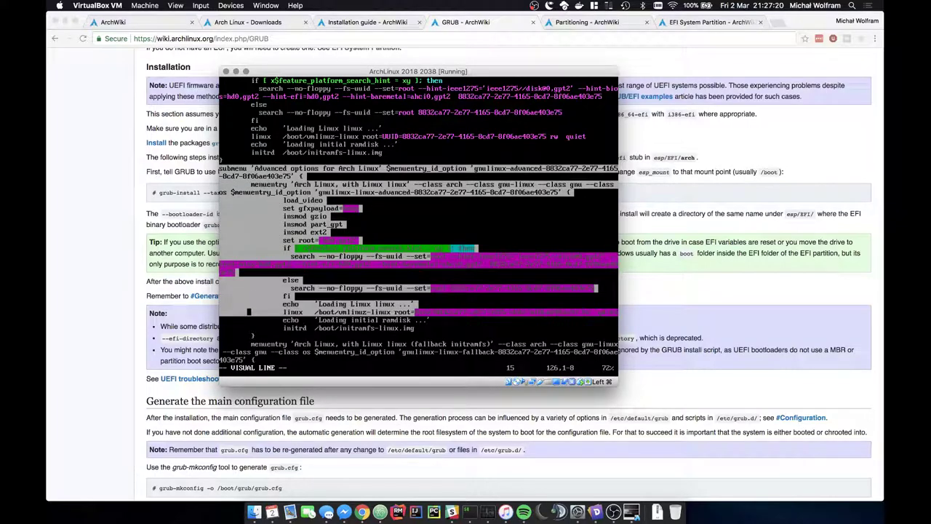
{"action": "key", "text": "j"}
{"action": "key", "text": "j"}
{"action": "key", "text": "j"}
{"action": "key", "text": "j"}
{"action": "key", "text": "j"}
{"action": "key", "text": "j"}
{"action": "key", "text": "j"}
{"action": "key", "text": "j"}
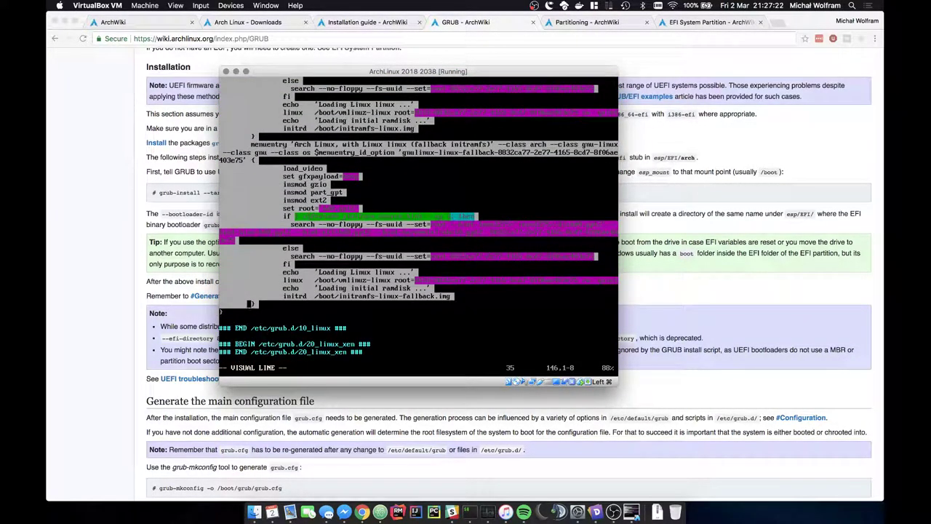
{"action": "key", "text": "d"}
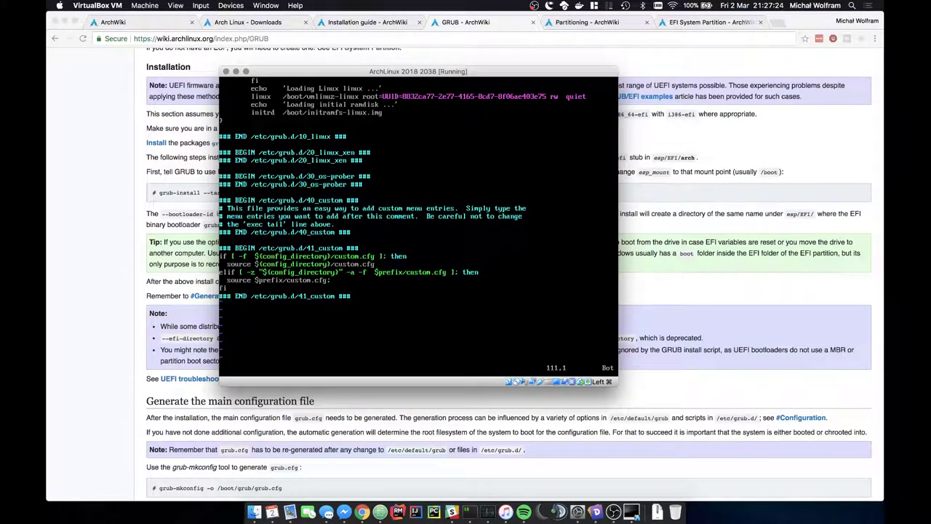
Step: Remove the Loading Linux and Loading initial ramdisk messages, then save grub.cfg
{"action": "key", "text": "k"}
{"action": "key", "text": "k"}
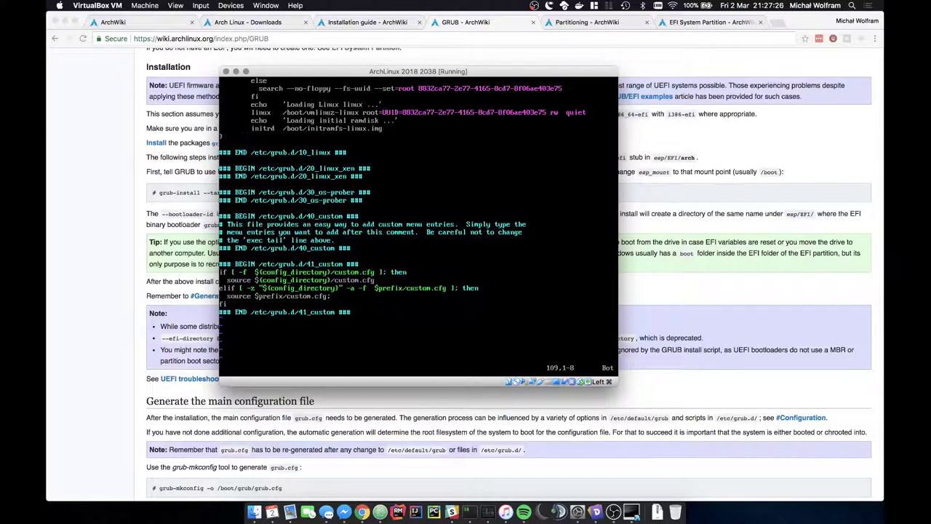
{"action": "key", "text": "w"}
{"action": "key", "text": "w"}
{"action": "key", "text": "shift+v"}
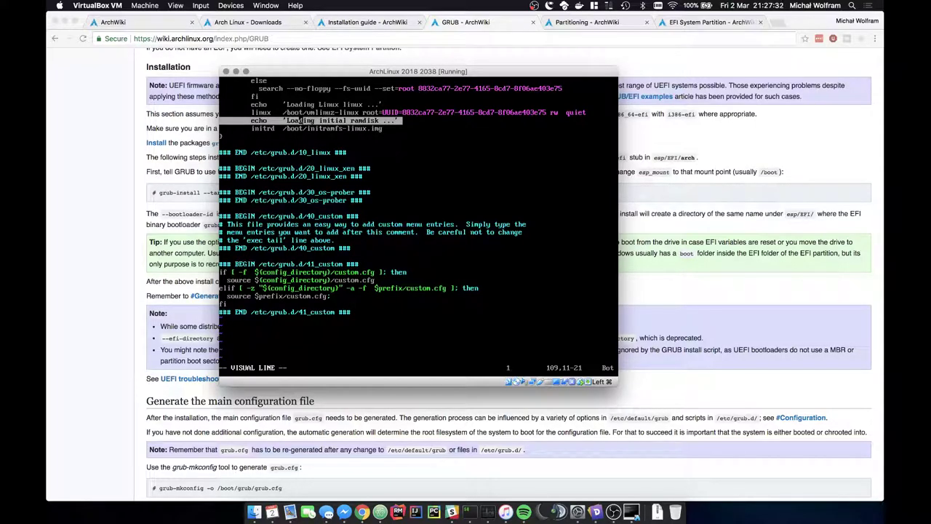
{"action": "key", "text": "d"}
{"action": "key", "text": "k"}
{"action": "key", "text": "k"}
{"action": "key", "text": "shift+v"}
{"action": "key", "text": "d"}
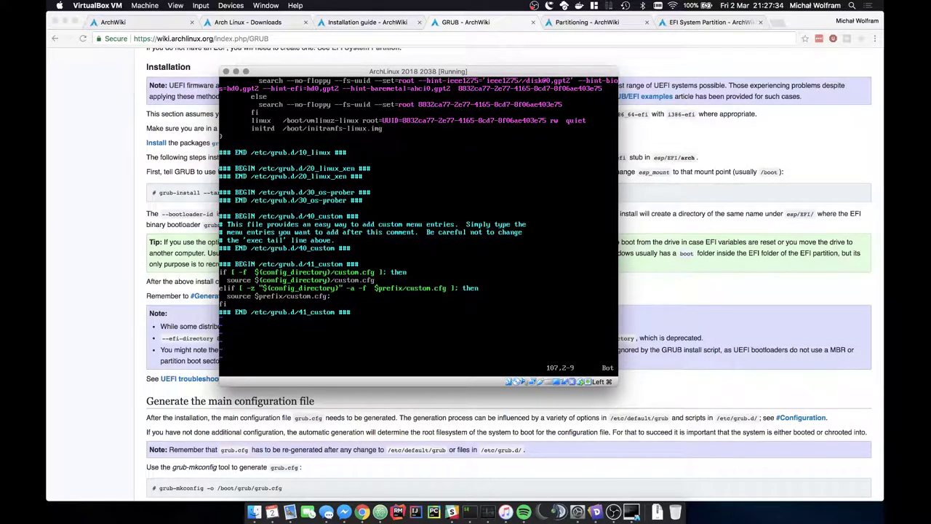
{"action": "key", "text": "k"}
{"action": "key", "text": "k"}
{"action": "key", "text": "k"}
{"action": "key", "text": "k"}
{"action": "key", "text": "k"}
{"action": "key", "text": "k"}
{"action": "key", "text": "k"}
{"action": "key", "text": "k"}
{"action": "key", "text": "k"}
{"action": "key", "text": "k"}
{"action": "key", "text": "k"}
{"action": "key", "text": "k"}
{"action": "key", "text": "k"}
{"action": "key", "text": "k"}
{"action": "key", "text": "k"}
{"action": "key", "text": "k"}
{"action": "key", "text": "k"}
{"action": "key", "text": "k"}
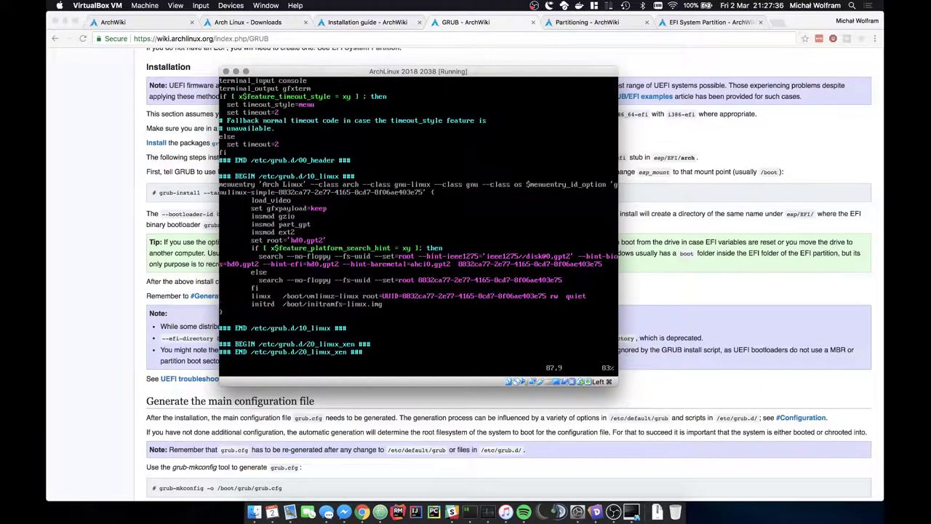
{"action": "type", "text": ":wq"}
{"action": "key", "text": "Return"}
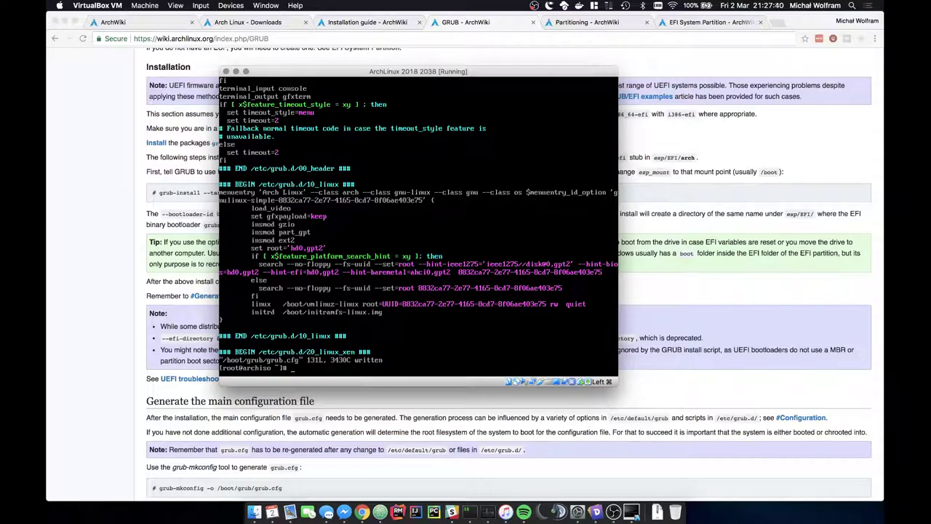
Step: Glance at the ArchWiki Installation guide in Chrome, then return to the VM
{"action": "left_click", "coordinate": [123, 71]}
{"action": "key", "text": "ctrl+shift+Tab"}
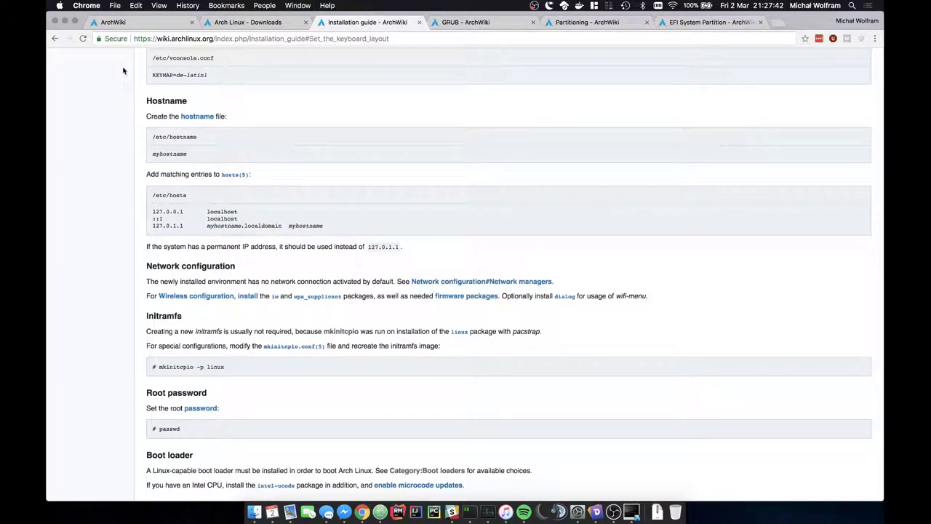
{"action": "scroll", "coordinate": [174, 213], "scroll_direction": "down", "scroll_amount": 5}
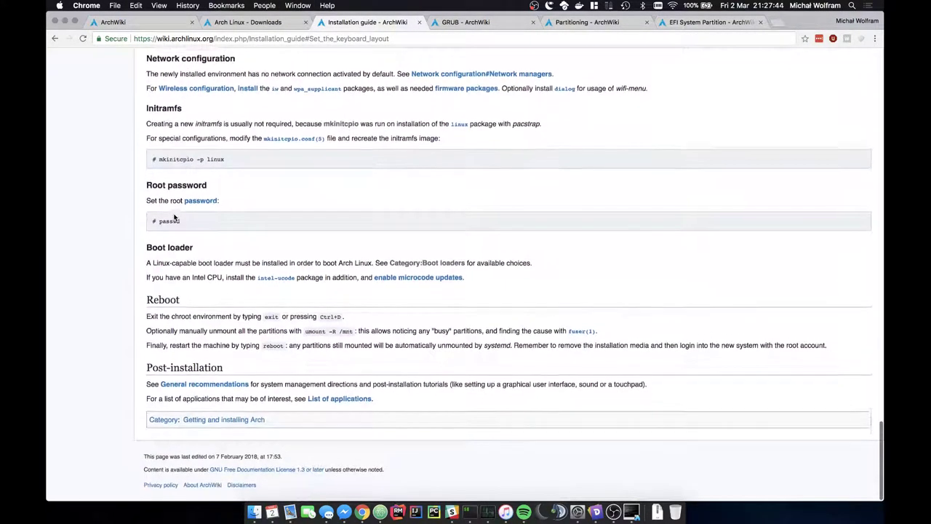
{"action": "key", "text": "super+Tab"}
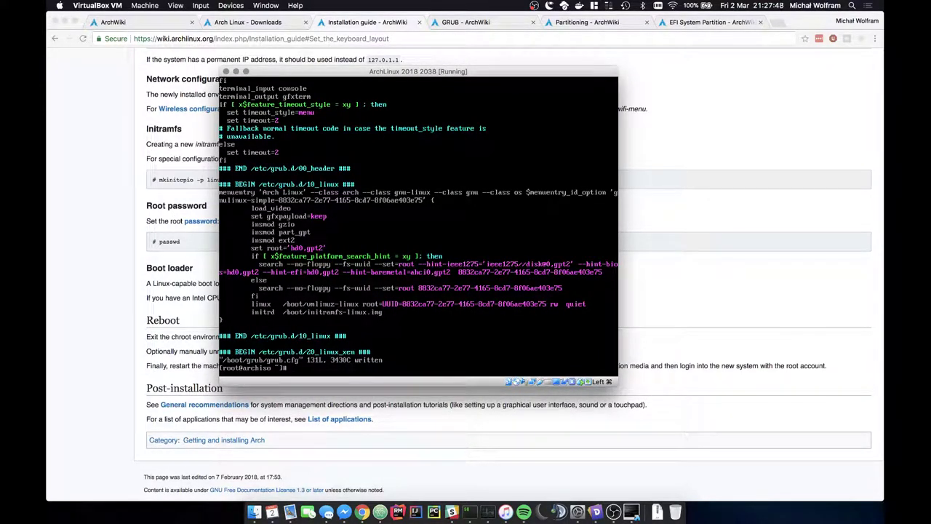
Step: Exit the chroot, run umount -R /mnt, and reboot the virtual machine
{"action": "type", "text": "exit"}
{"action": "key", "text": "Return"}
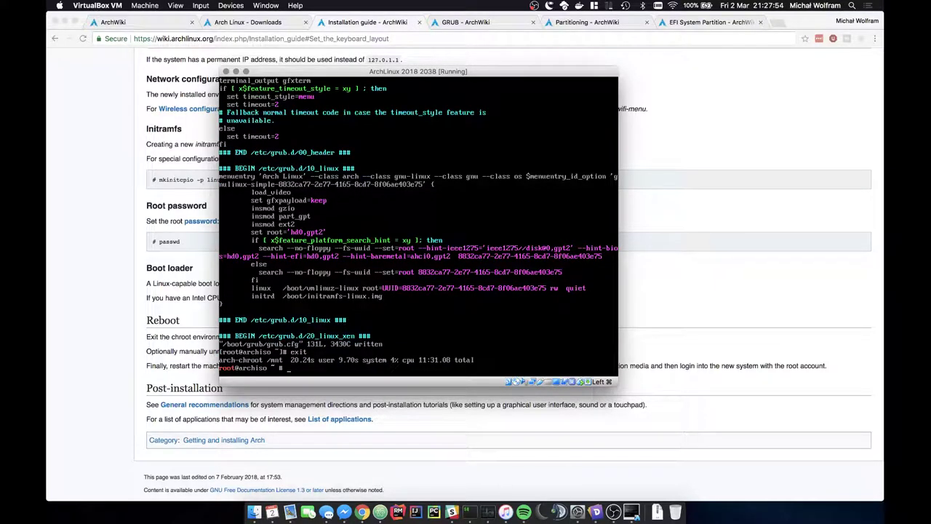
{"action": "type", "text": "umount -R /"}
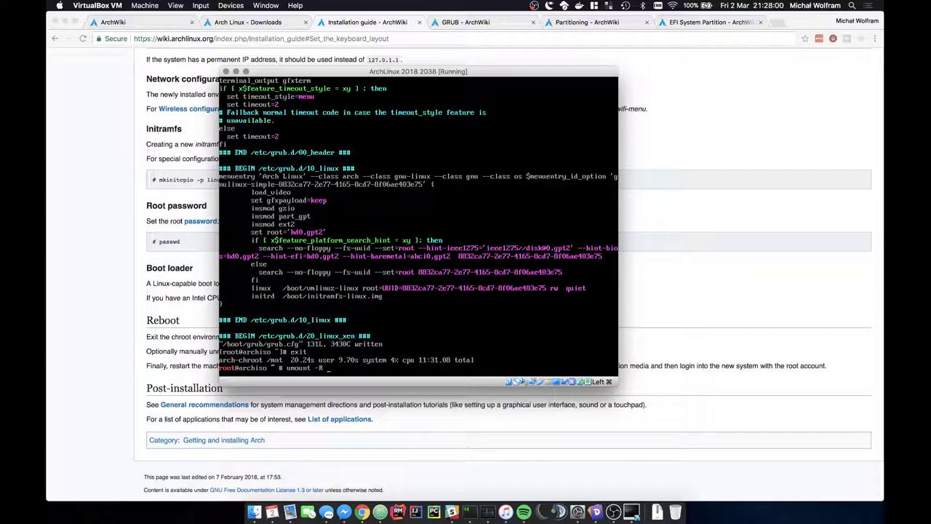
{"action": "type", "text": "mnt"}
{"action": "key", "text": "Return"}
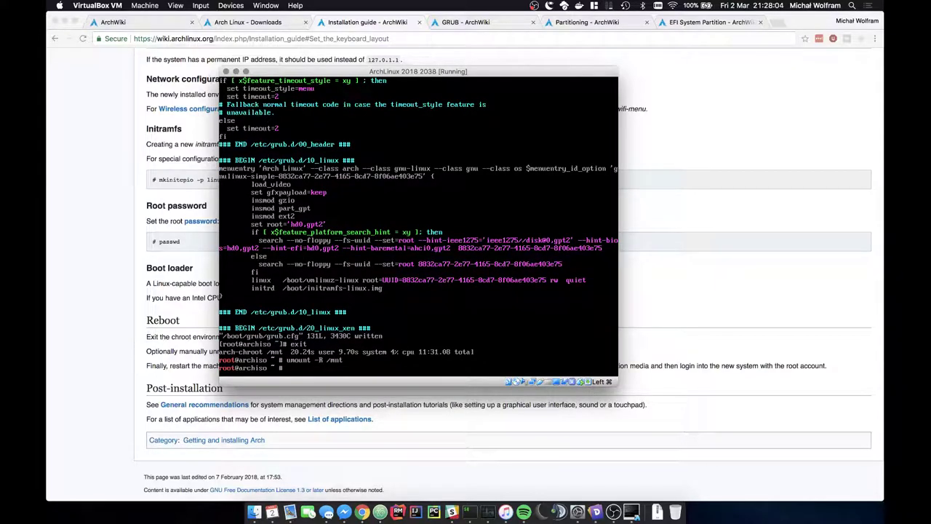
{"action": "type", "text": "reboot"}
{"action": "key", "text": "Return"}
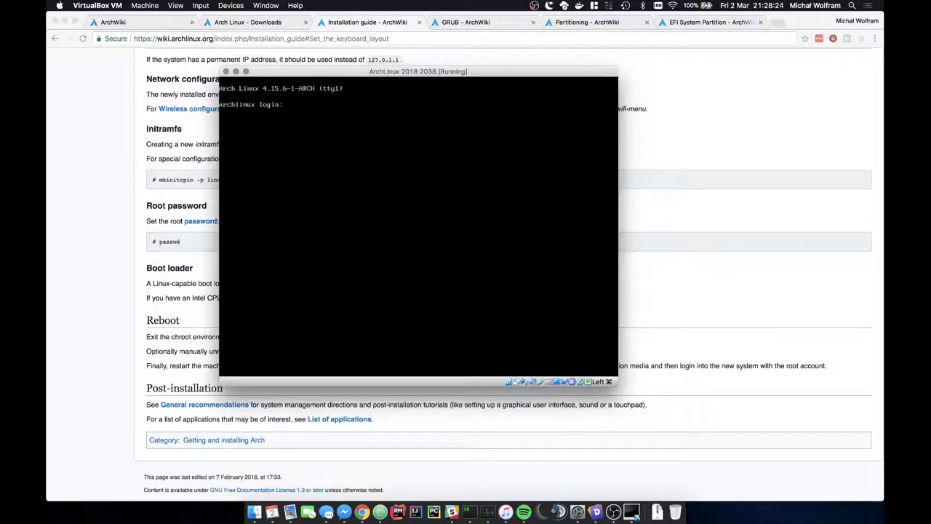
Step: Enter the new user's name at the tty1 login prompt
{"action": "type", "text": "mwolfram"}
{"action": "key", "text": "Return"}
{"action": "key", "text": "Return"}
Step: Log in, confirm enp0s3 has 10.0.2.15, and ping wtc.lv with 0% loss
{"action": "key", "text": "ctrl+l"}
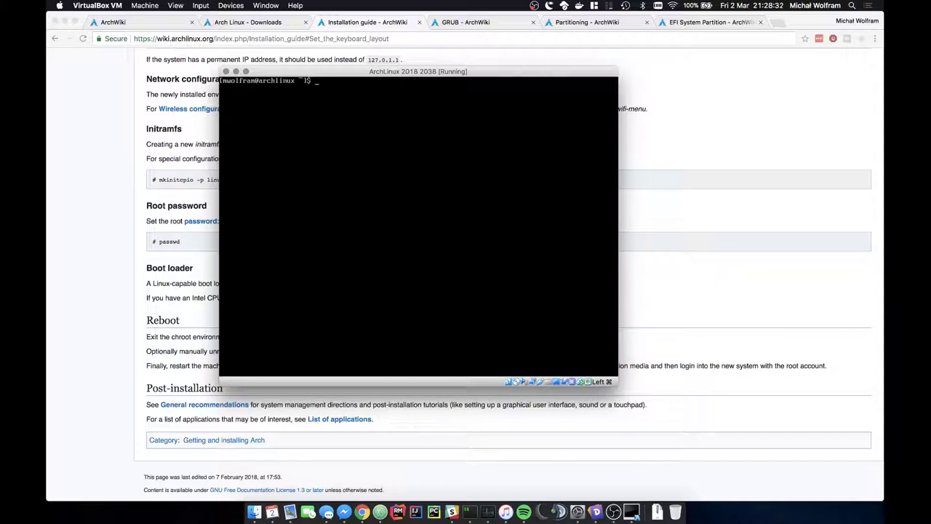
{"action": "type", "text": "ifconfig"}
{"action": "key", "text": "Return"}
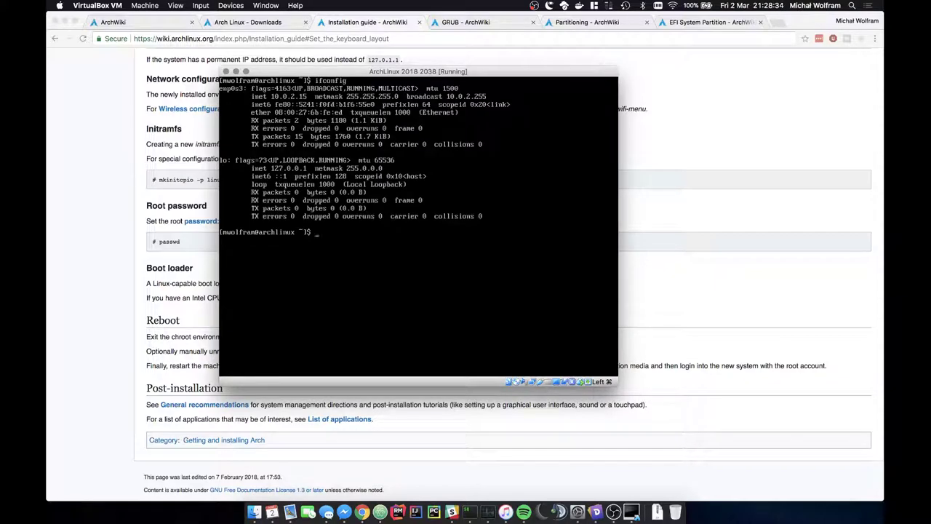
{"action": "type", "text": "ping wtc.lv"}
{"action": "key", "text": "Return"}
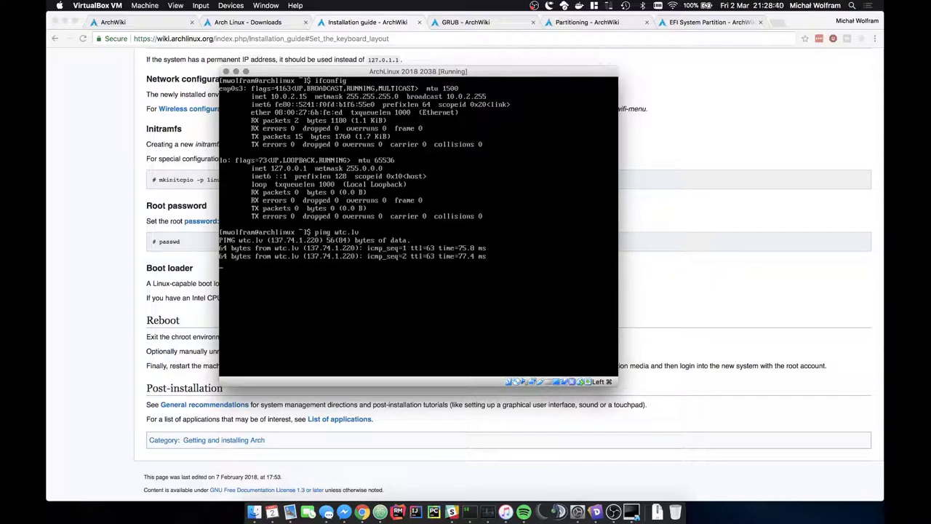
{"action": "key", "text": "ctrl+c"}
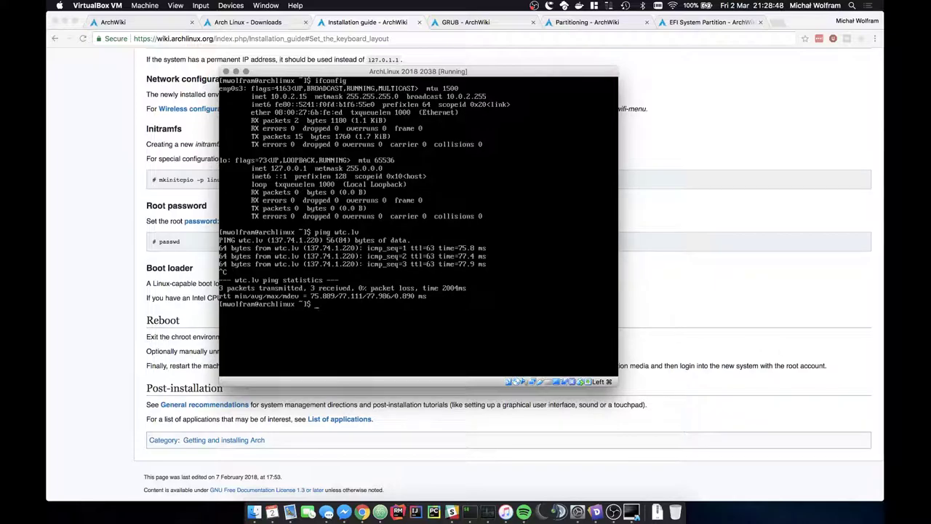
Step: List the available sddm commands using tab completion
{"action": "key", "text": "BackSpace"}
{"action": "type", "text": "sdd"}
{"action": "key", "text": "Tab"}
{"action": "key", "text": "Tab"}
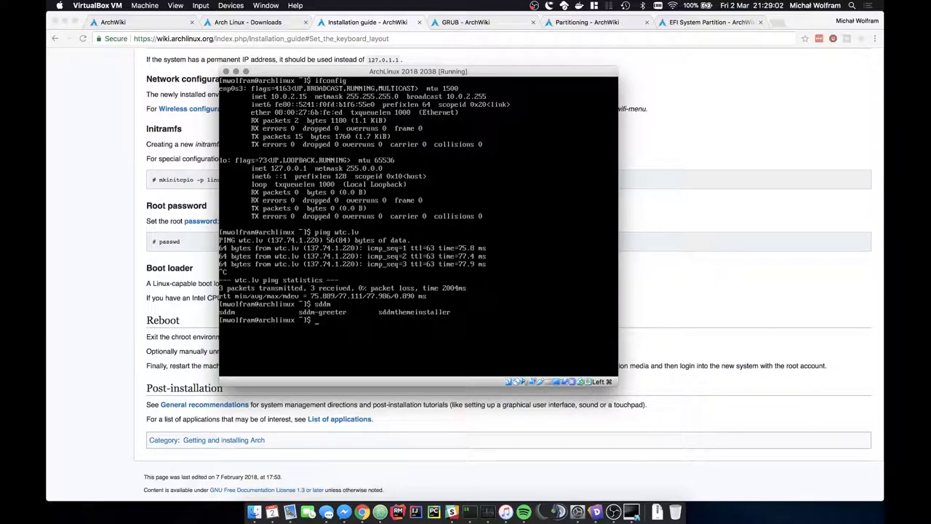
Step: Enable the SDDM service with sudo systemctl enable sddm
{"action": "type", "text": "sudo systemctl enable sddm"}
{"action": "key", "text": "Return"}
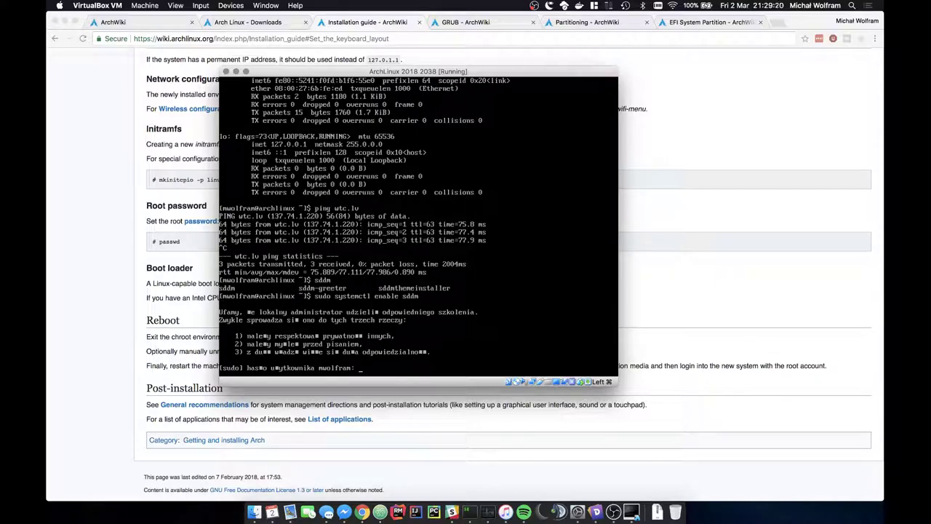
{"action": "key", "text": "Return"}
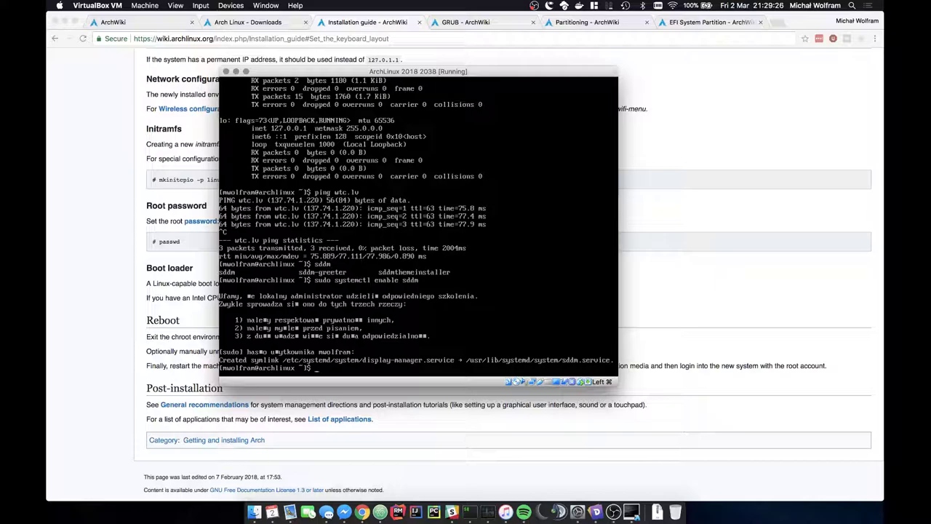
Step: Start SDDM with sudo systemctl start sddm
{"action": "key", "text": "Up"}
{"action": "key", "text": "BackSpace"}
{"action": "key", "text": "BackSpace"}
{"action": "key", "text": "BackSpace"}
{"action": "key", "text": "BackSpace"}
{"action": "key", "text": "BackSpace"}
{"action": "key", "text": "BackSpace"}
{"action": "type", "text": "start sddm"}
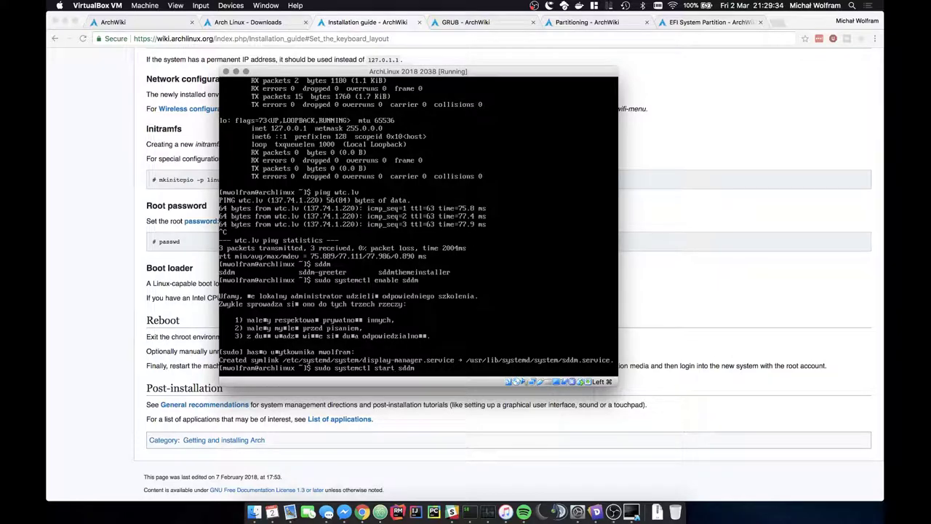
{"action": "key", "text": "Return"}
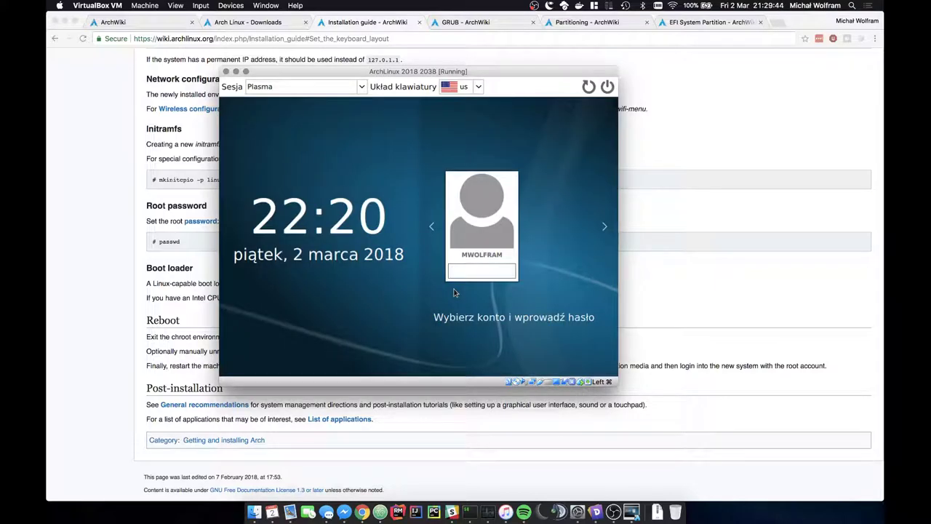
Step: Enter the user's password in the SDDM greeter to launch the Plasma session
{"action": "left_click", "coordinate": [459, 274]}
{"action": "type", "text": "••••"}
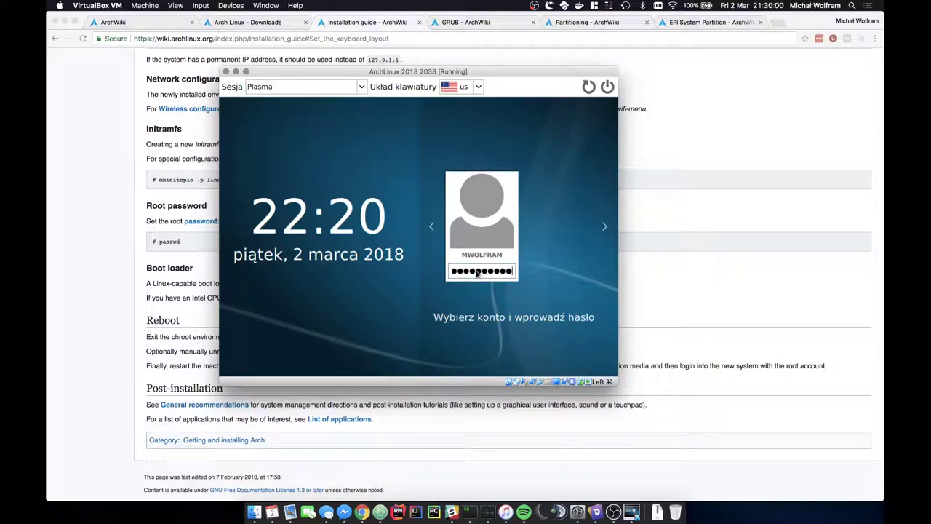
{"action": "key", "text": "Return"}
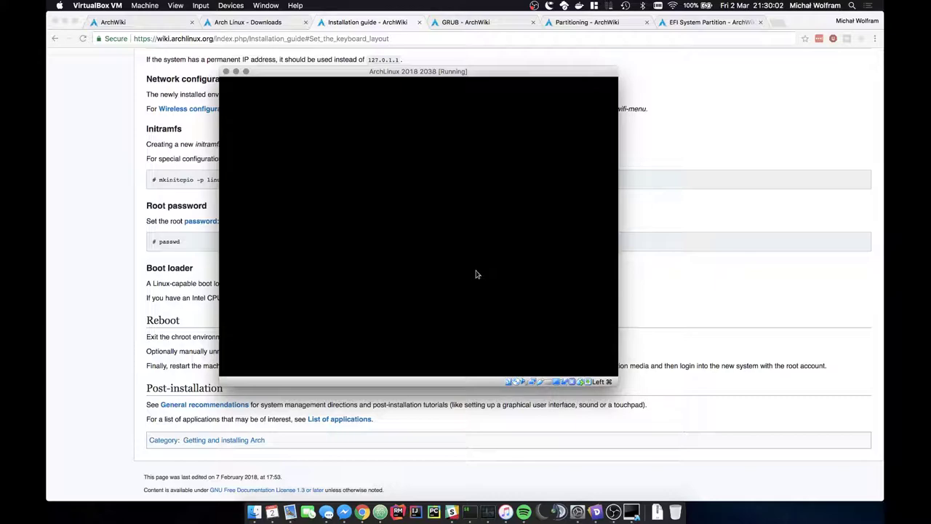
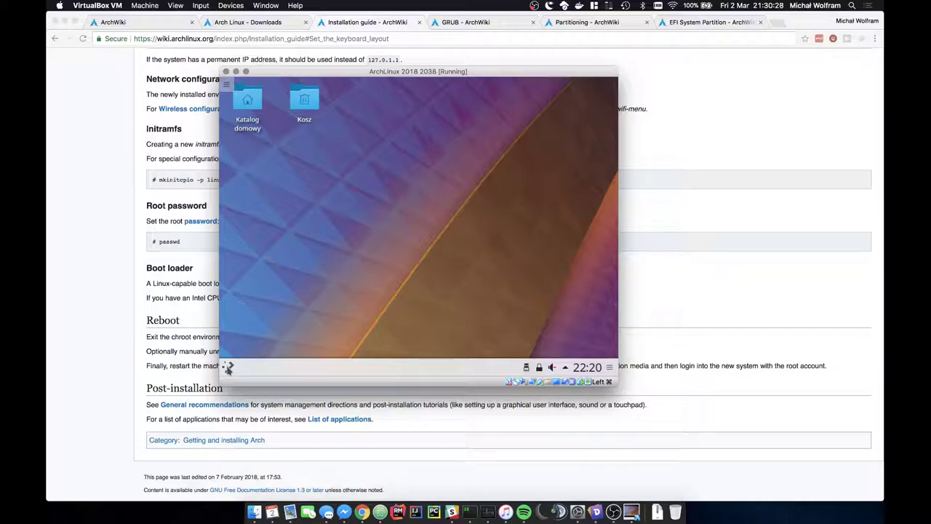
Step: Launch System Settings from the launcher and switch its view style to Widok ikon (icon grid)
{"action": "left_click", "coordinate": [227, 368]}
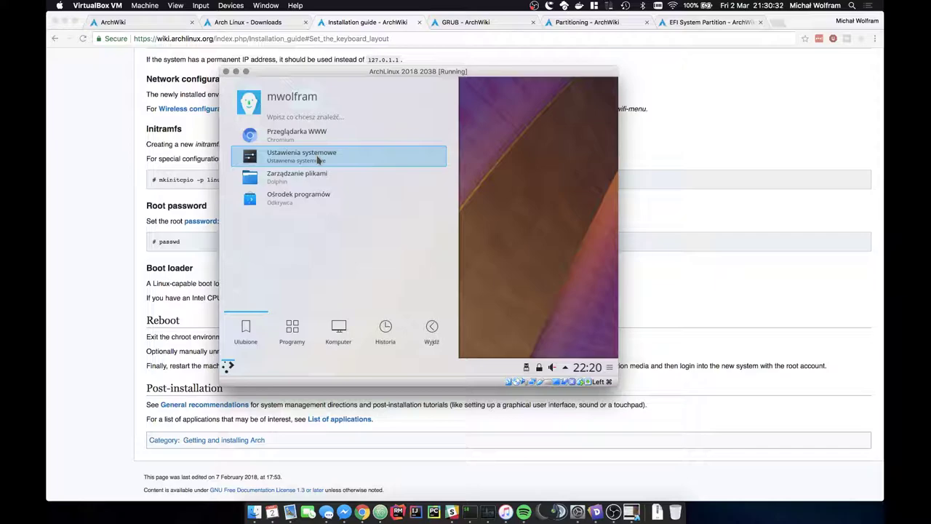
{"action": "left_click", "coordinate": [317, 156]}
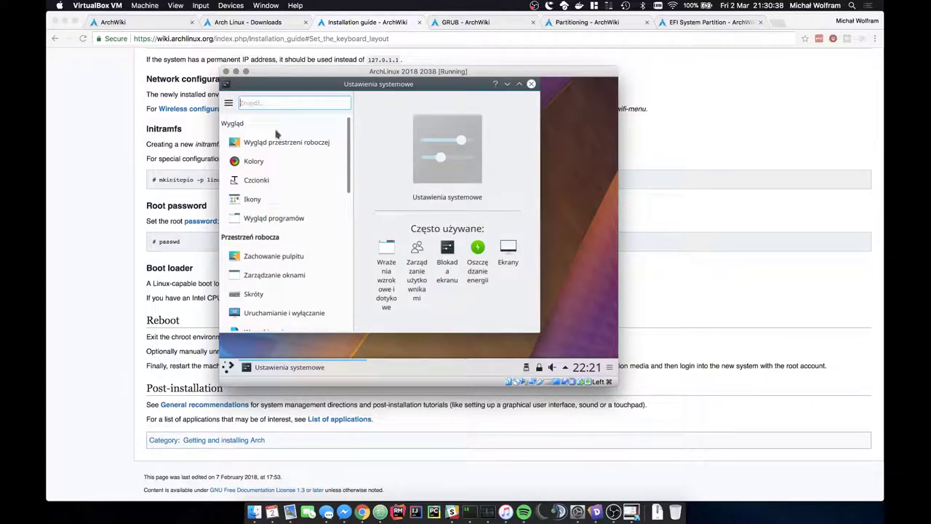
{"action": "left_click", "coordinate": [228, 104]}
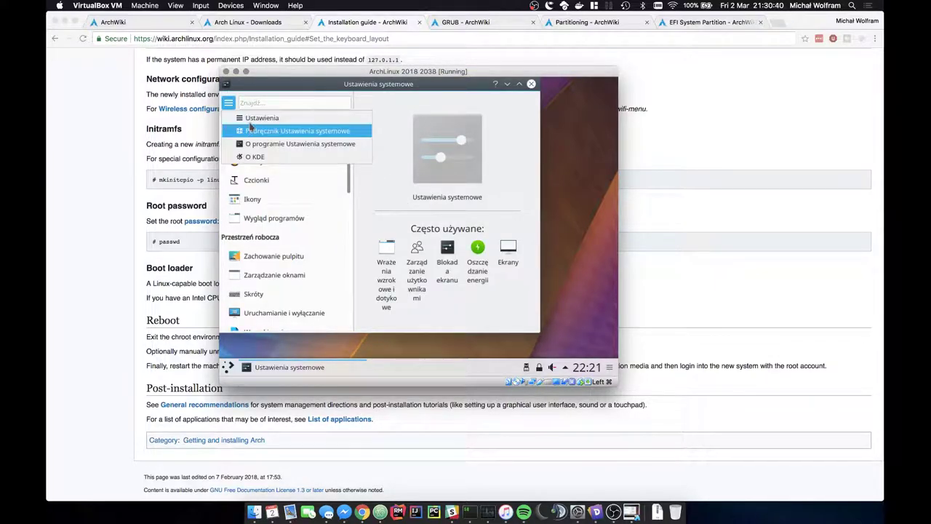
{"action": "left_click", "coordinate": [260, 118]}
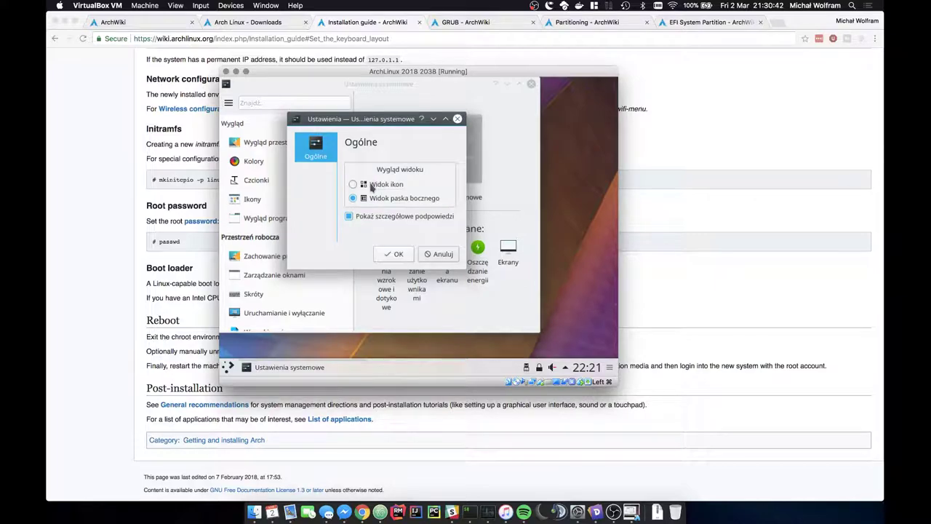
{"action": "left_click", "coordinate": [373, 184]}
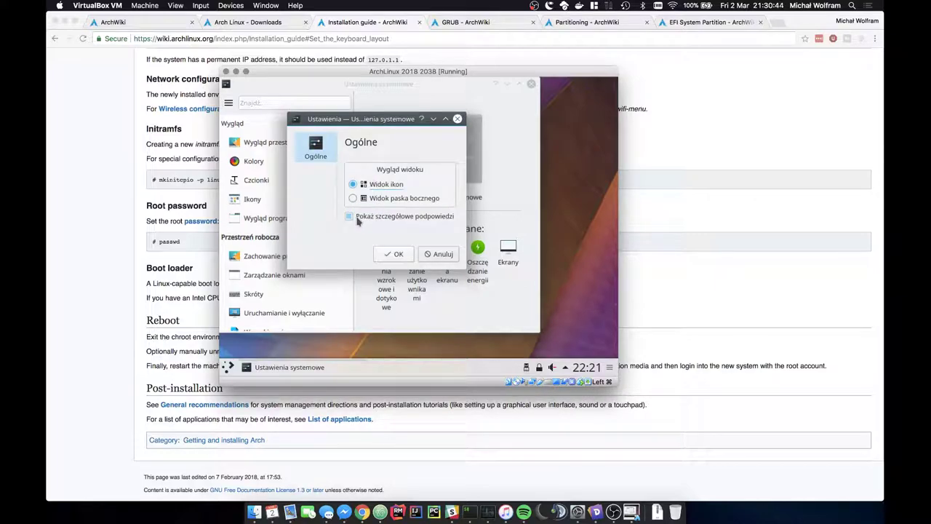
{"action": "left_click", "coordinate": [395, 254]}
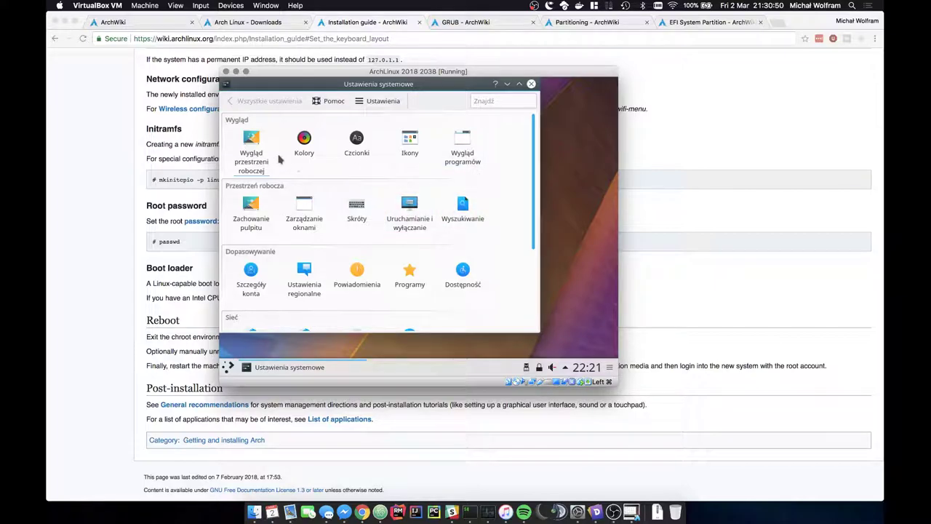
Step: Apply the Tlen workspace look-and-feel and set the Tlen desktop theme
{"action": "left_click", "coordinate": [255, 147]}
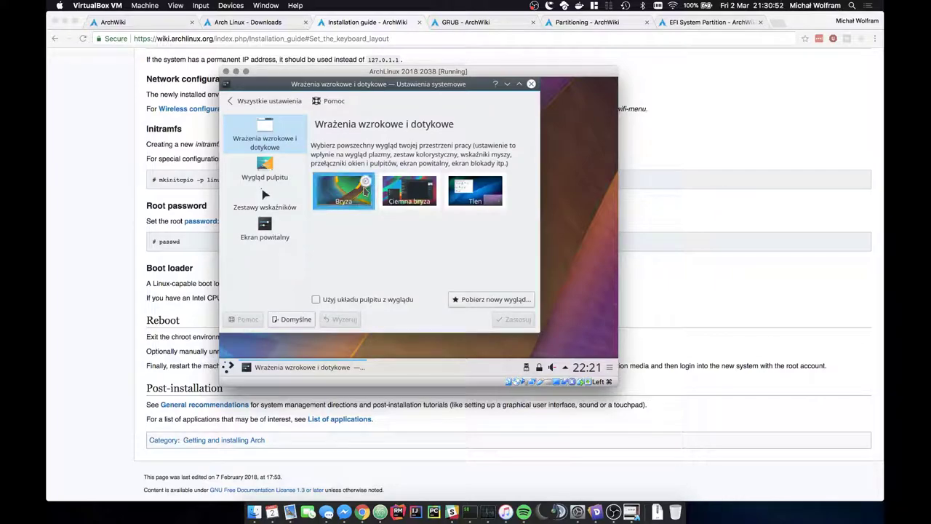
{"action": "left_click", "coordinate": [466, 194]}
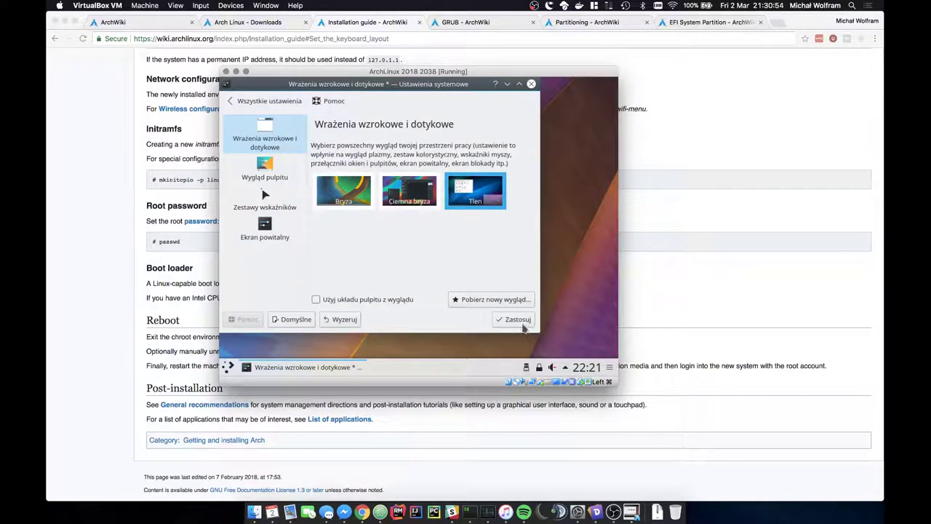
{"action": "left_click", "coordinate": [520, 324]}
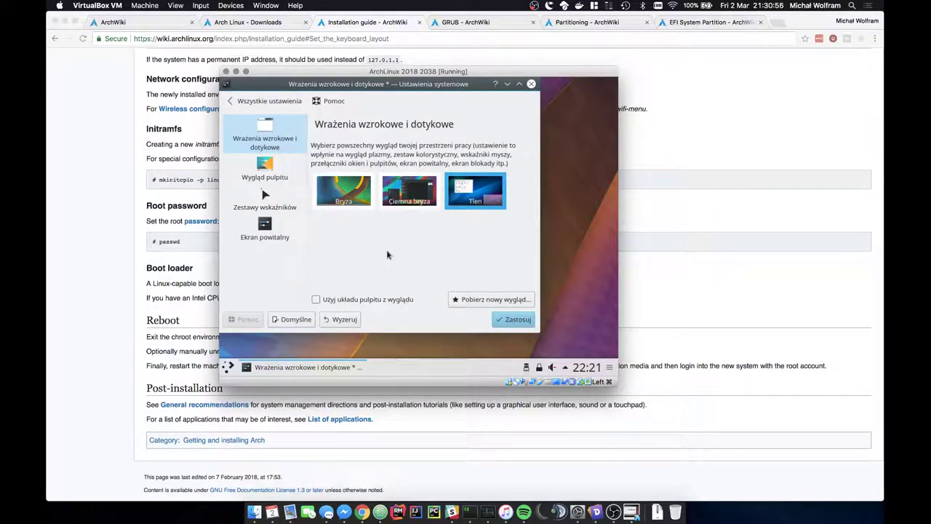
{"action": "left_click", "coordinate": [255, 171]}
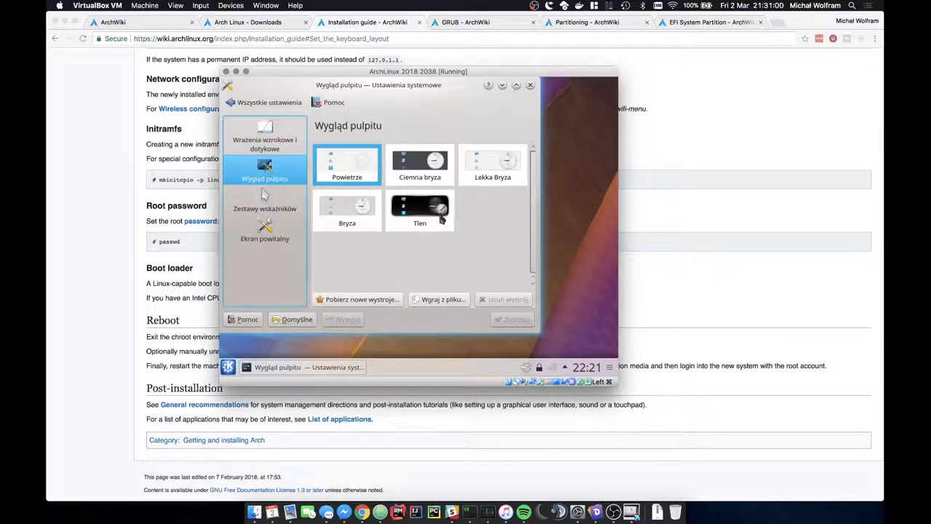
{"action": "left_click", "coordinate": [412, 219]}
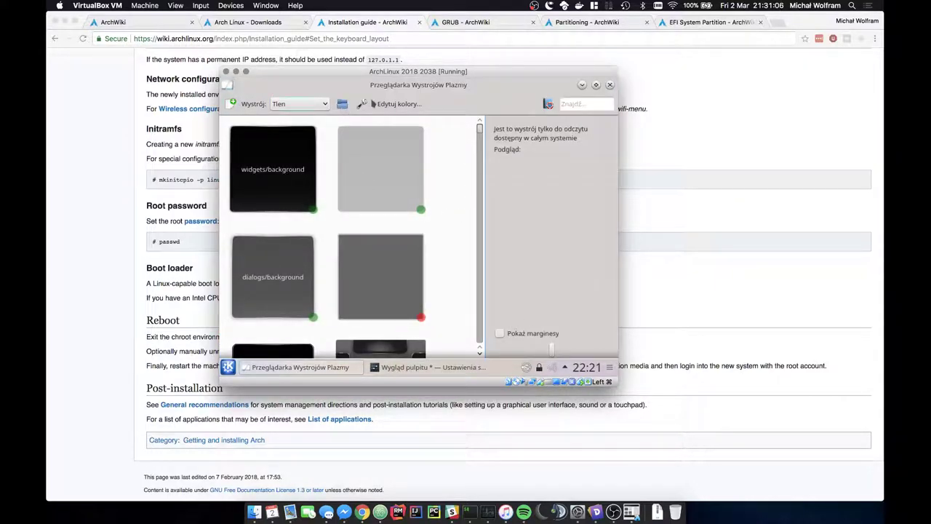
{"action": "left_click", "coordinate": [611, 86]}
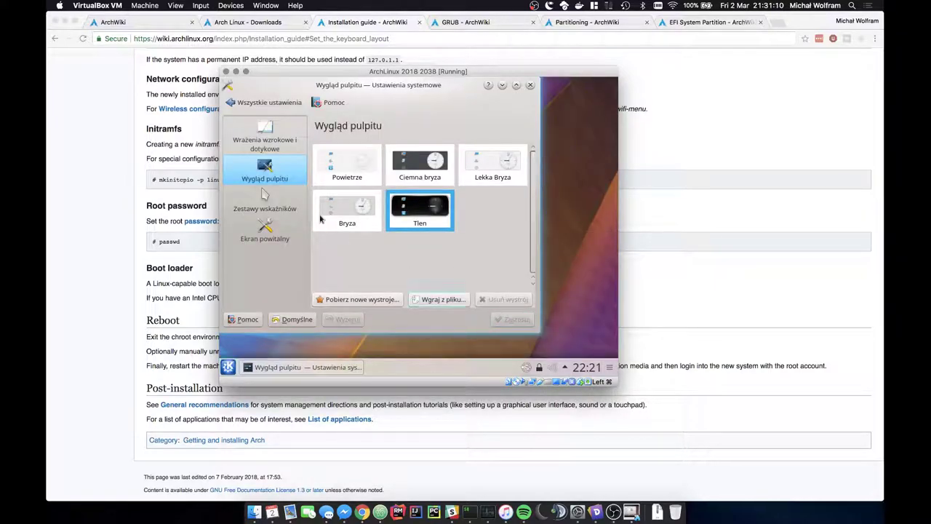
Step: Apply a Tlen cursor set and return to Wszystkie ustawienia
{"action": "left_click", "coordinate": [266, 203]}
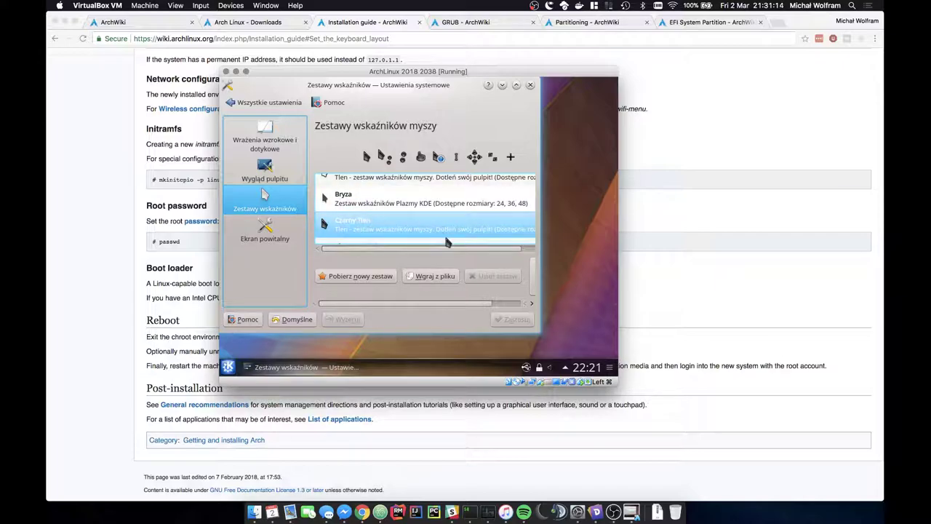
{"action": "left_click", "coordinate": [430, 178]}
{"action": "left_click", "coordinate": [514, 320]}
{"action": "left_click", "coordinate": [287, 227]}
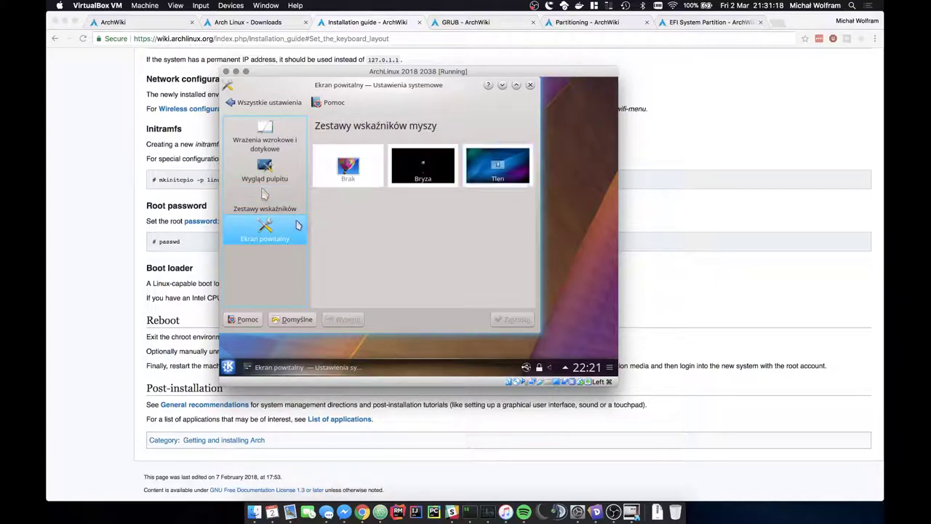
{"action": "left_click", "coordinate": [289, 104]}
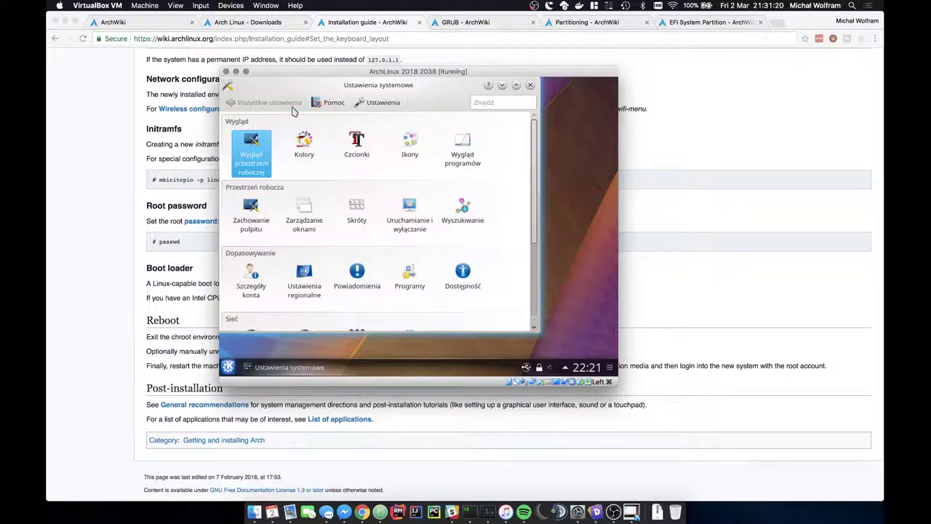
Step: Apply the Obsidian Coast colour scheme and return to the settings overview
{"action": "left_click", "coordinate": [304, 144]}
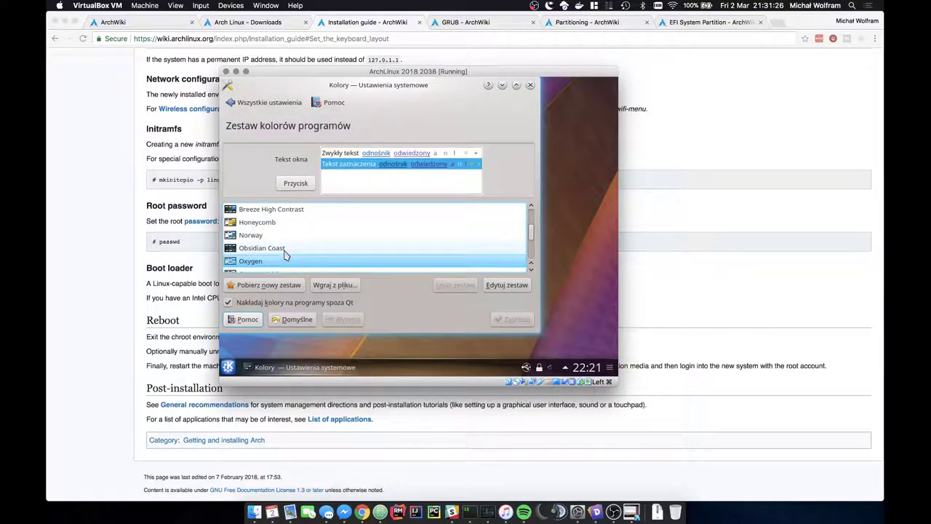
{"action": "left_click", "coordinate": [290, 247]}
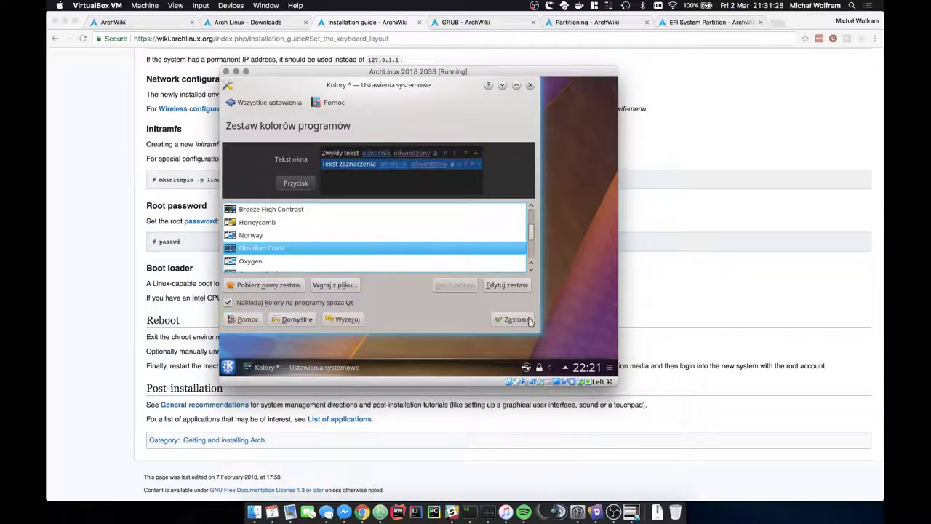
{"action": "left_click", "coordinate": [513, 319]}
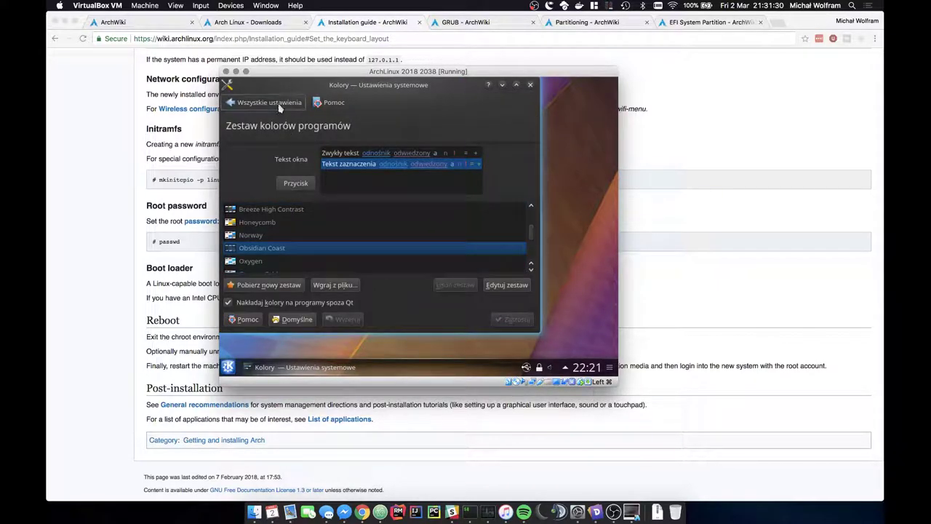
{"action": "left_click", "coordinate": [263, 102]}
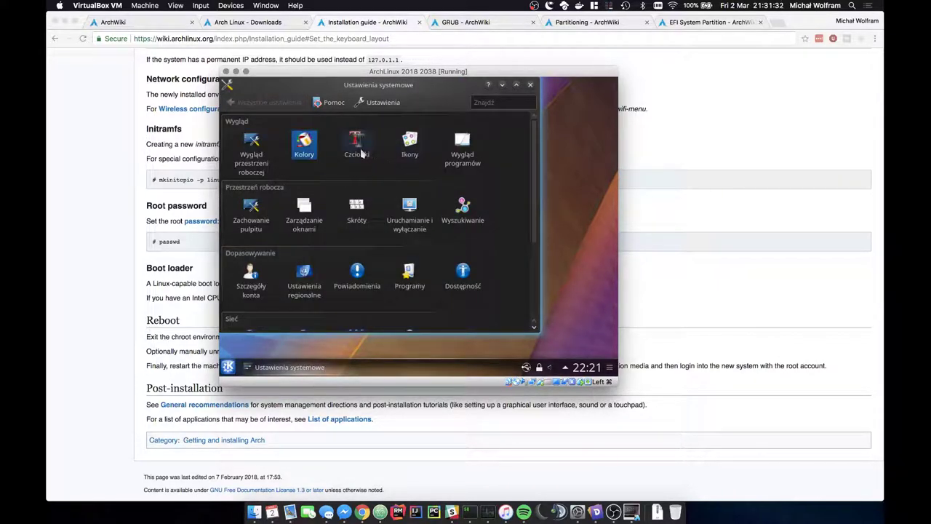
Step: Look through the icon theme and application style settings without changing them
{"action": "left_click", "coordinate": [411, 145]}
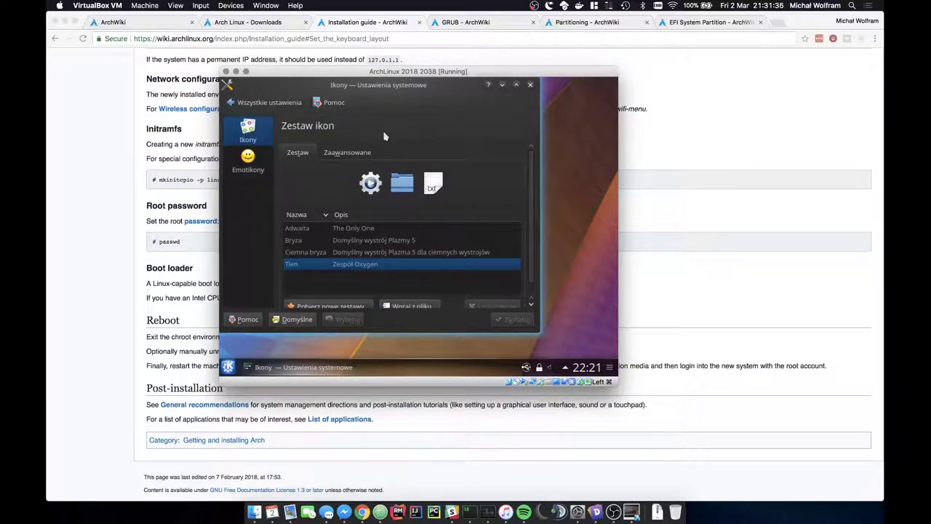
{"action": "left_click", "coordinate": [247, 105]}
{"action": "left_click", "coordinate": [469, 150]}
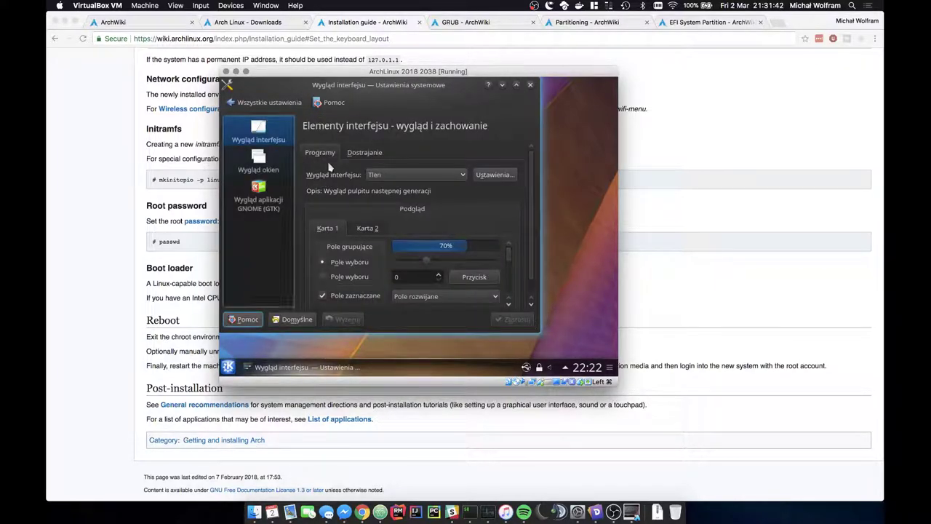
{"action": "left_click", "coordinate": [361, 153]}
{"action": "left_click", "coordinate": [320, 152]}
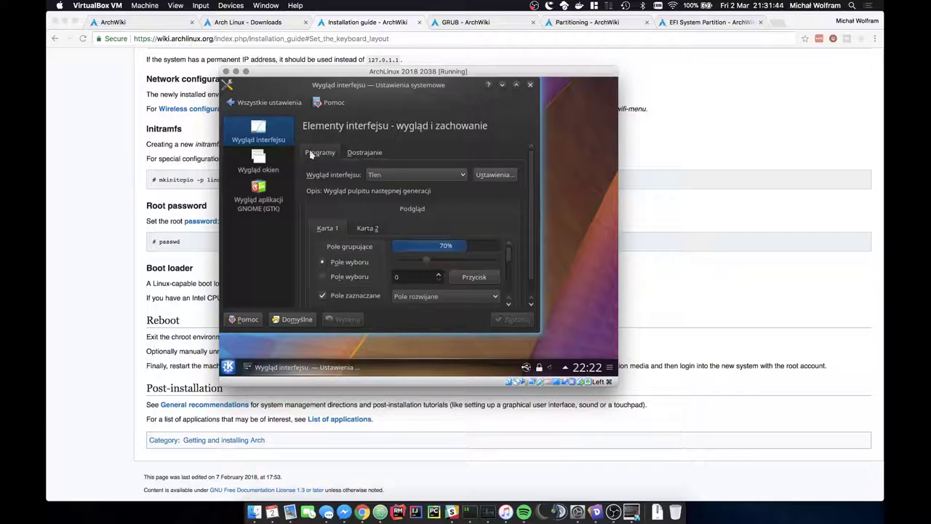
Step: Set the Tlen window decoration's title-bar button size to Mały and apply it
{"action": "left_click", "coordinate": [258, 160]}
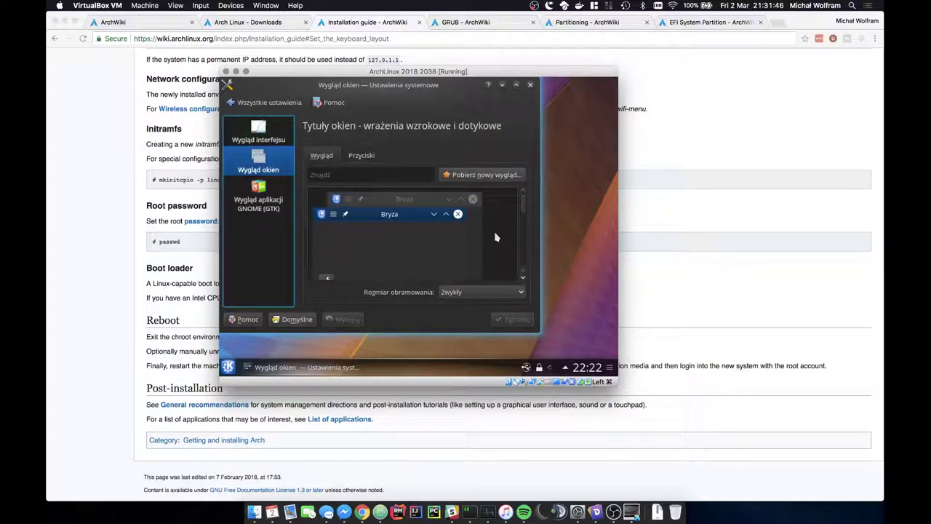
{"action": "scroll", "coordinate": [524, 222], "scroll_direction": "down", "scroll_amount": 5}
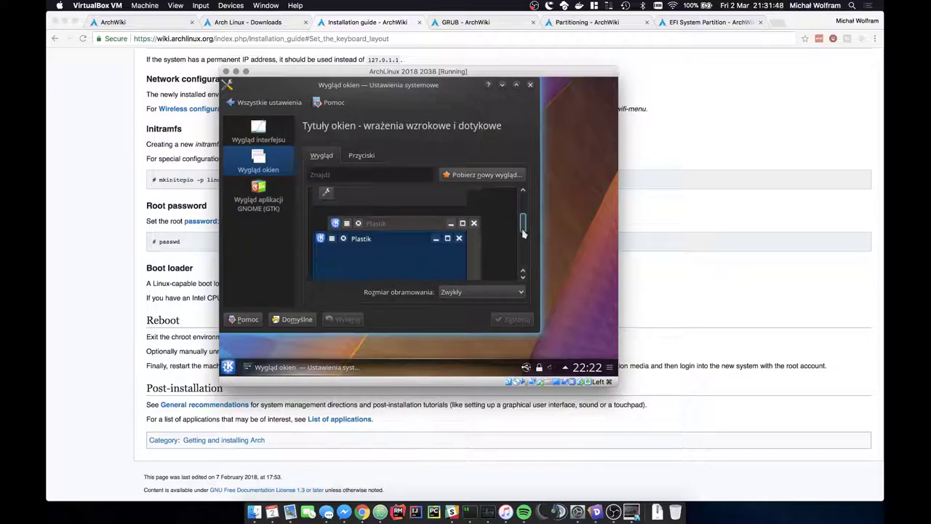
{"action": "left_click", "coordinate": [326, 262]}
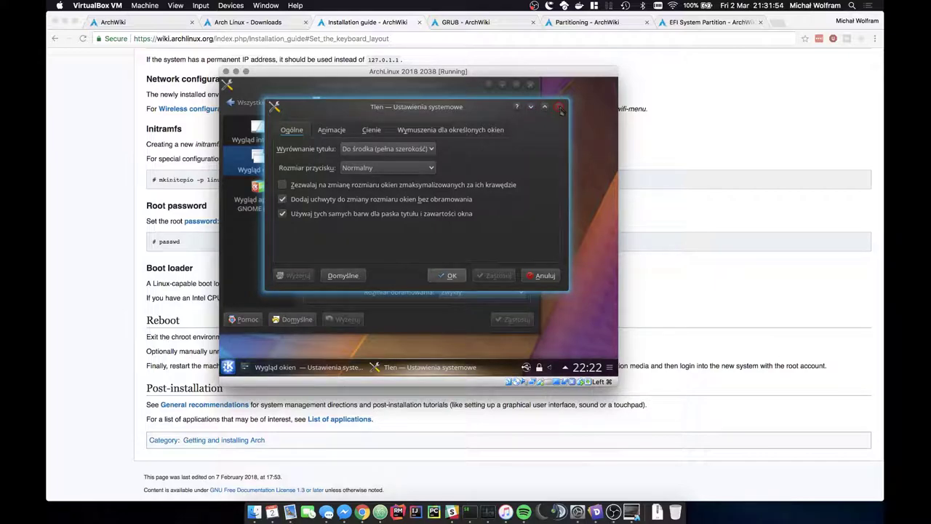
{"action": "left_click", "coordinate": [355, 169]}
{"action": "left_click", "coordinate": [356, 169]}
{"action": "left_click", "coordinate": [356, 169]}
{"action": "left_click", "coordinate": [368, 183]}
{"action": "left_click", "coordinate": [497, 277]}
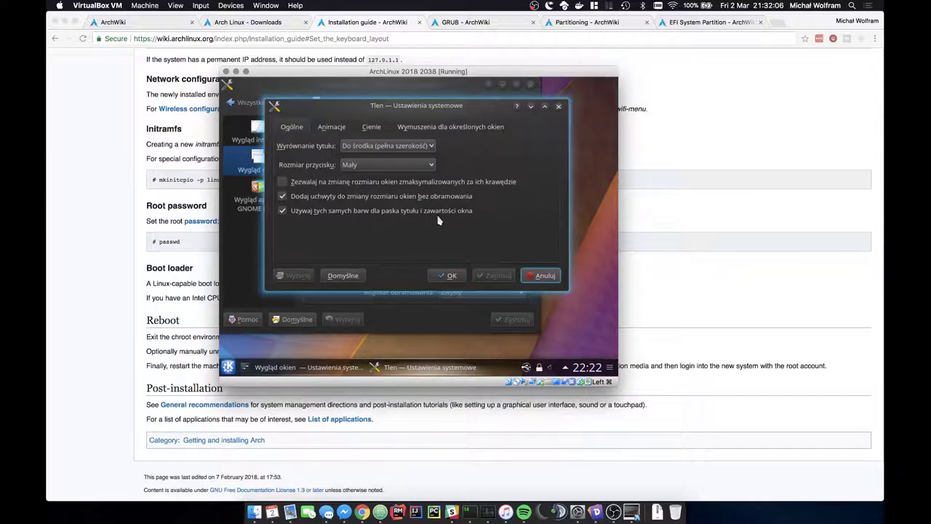
{"action": "left_click", "coordinate": [446, 275]}
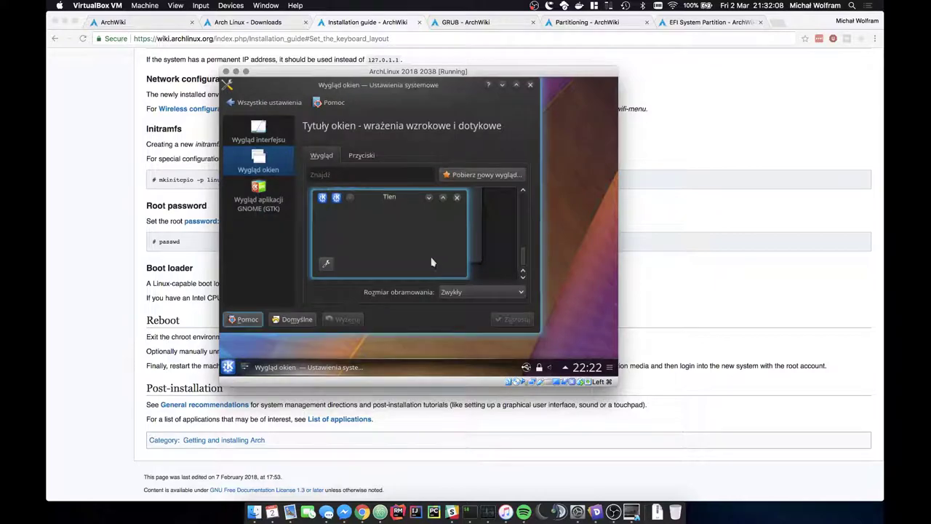
Step: Visit workspace behaviour settings, return to the overview and scroll through the categories
{"action": "left_click", "coordinate": [247, 99]}
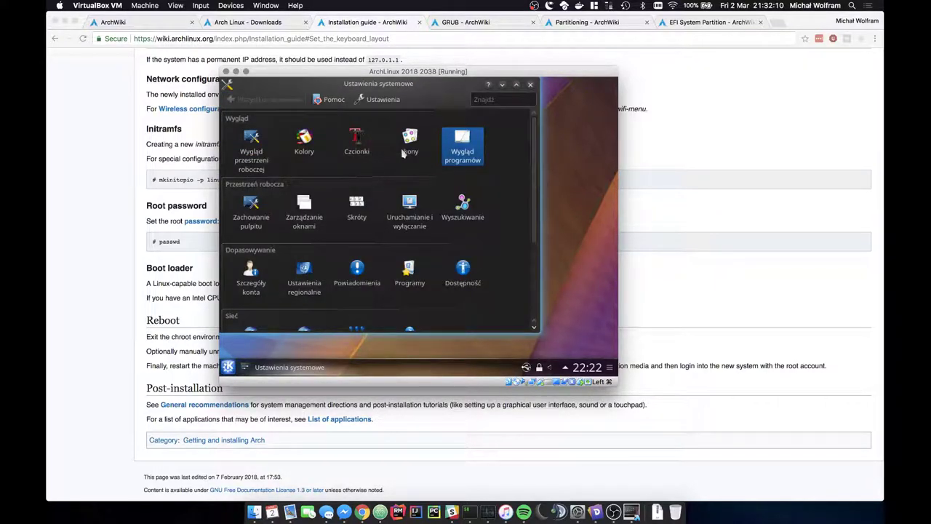
{"action": "left_click", "coordinate": [250, 209]}
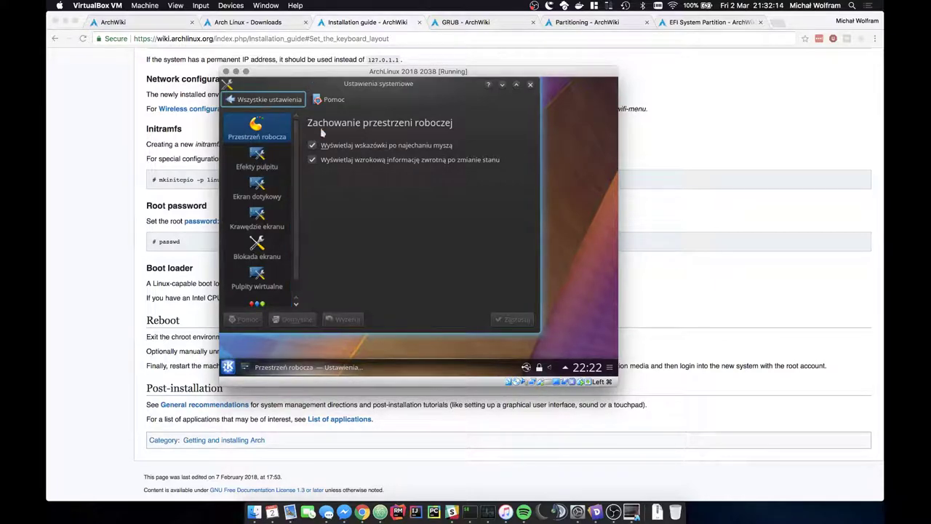
{"action": "left_click", "coordinate": [254, 99]}
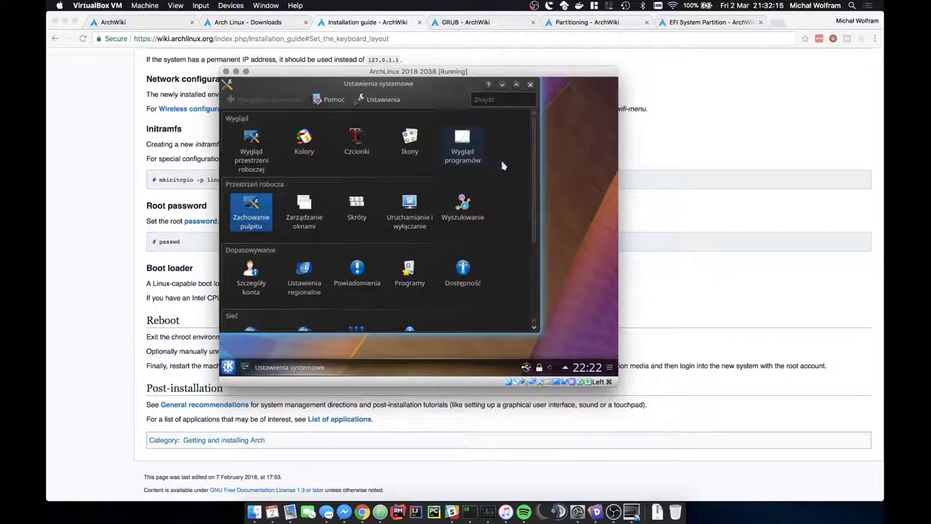
{"action": "scroll", "coordinate": [502, 166], "scroll_direction": "down", "scroll_amount": 1}
{"action": "scroll", "coordinate": [502, 167], "scroll_direction": "down", "scroll_amount": 3}
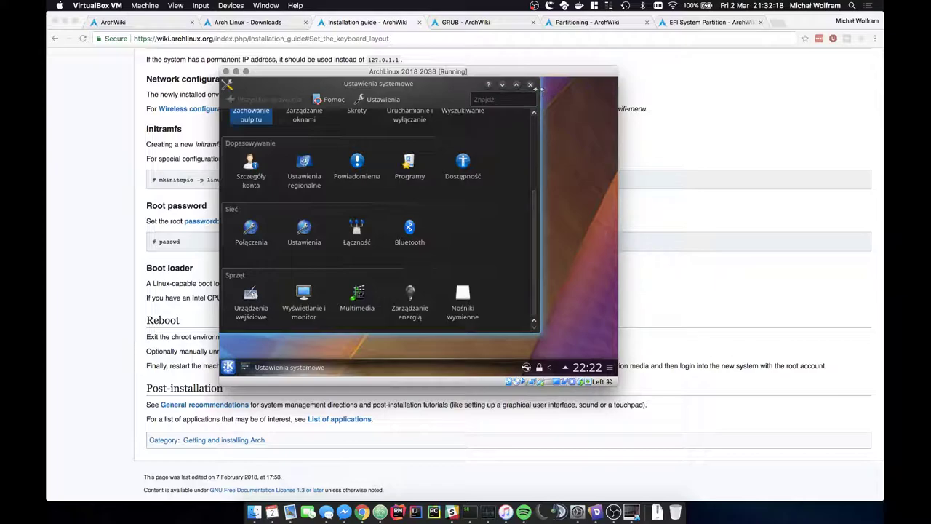
Step: Close System Settings and open the desktop wallpaper settings from the desktop context menu
{"action": "left_click", "coordinate": [530, 85]}
{"action": "right_click", "coordinate": [466, 182]}
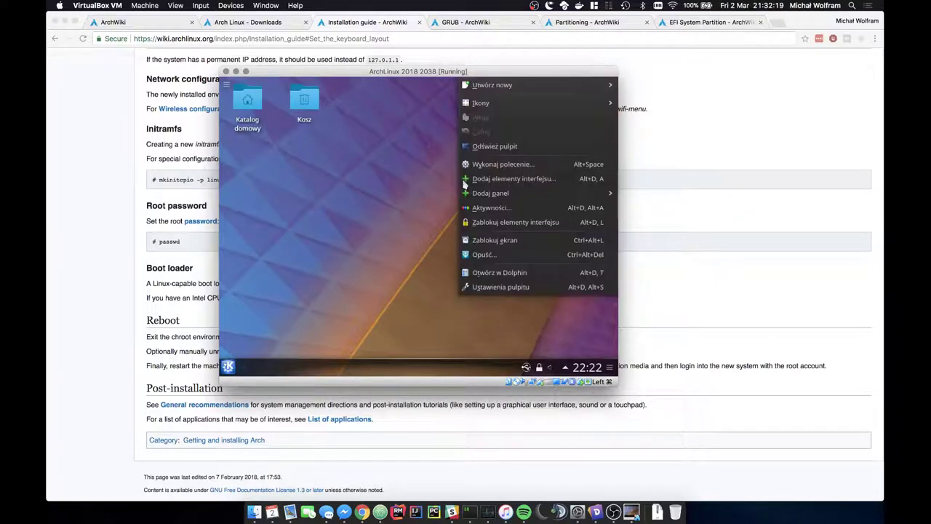
{"action": "left_click", "coordinate": [478, 286]}
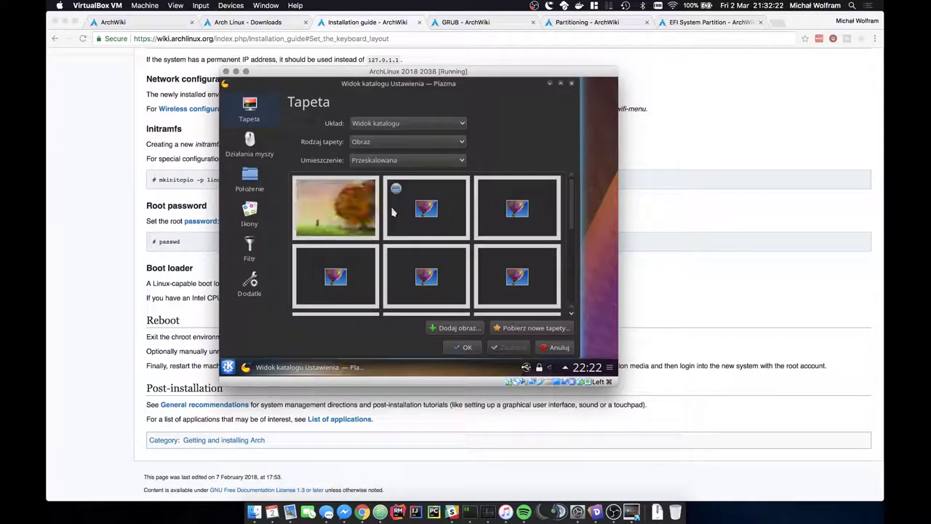
{"action": "left_click", "coordinate": [454, 328]}
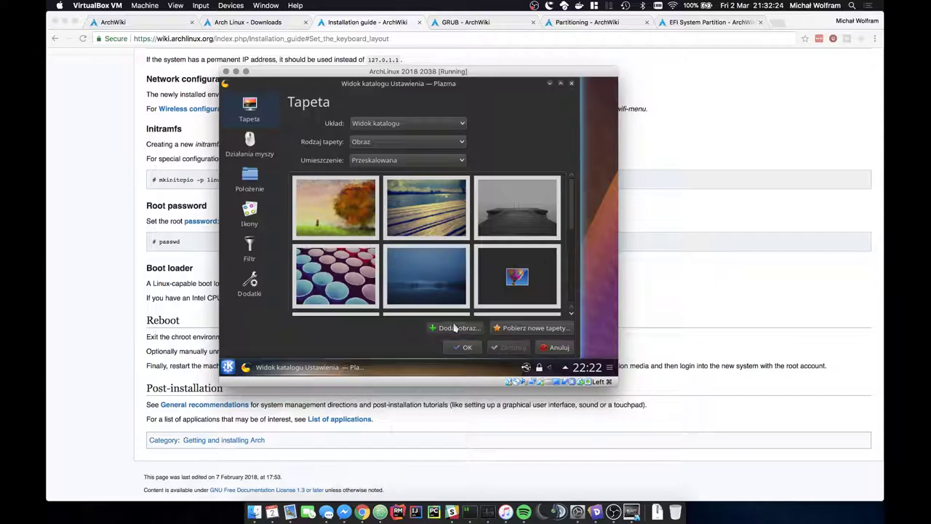
{"action": "left_click", "coordinate": [548, 316]}
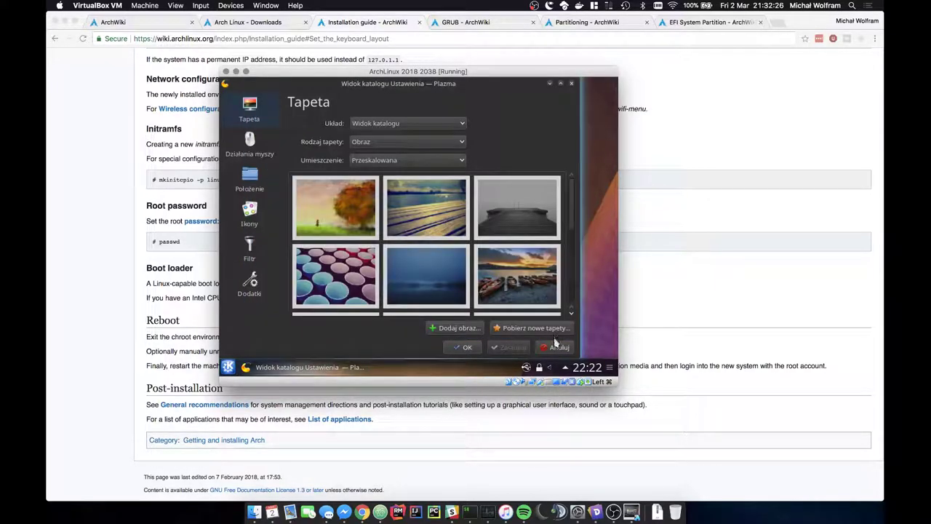
Step: Search the downloadable wallpapers for 'el' and install the Elarun wallpaper
{"action": "left_click", "coordinate": [548, 328]}
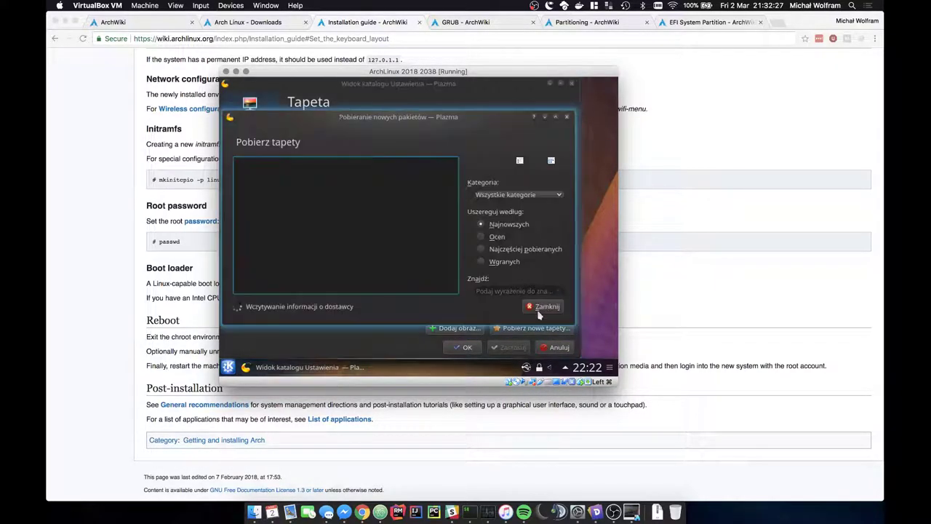
{"action": "left_click", "coordinate": [499, 290]}
{"action": "type", "text": "elarun"}
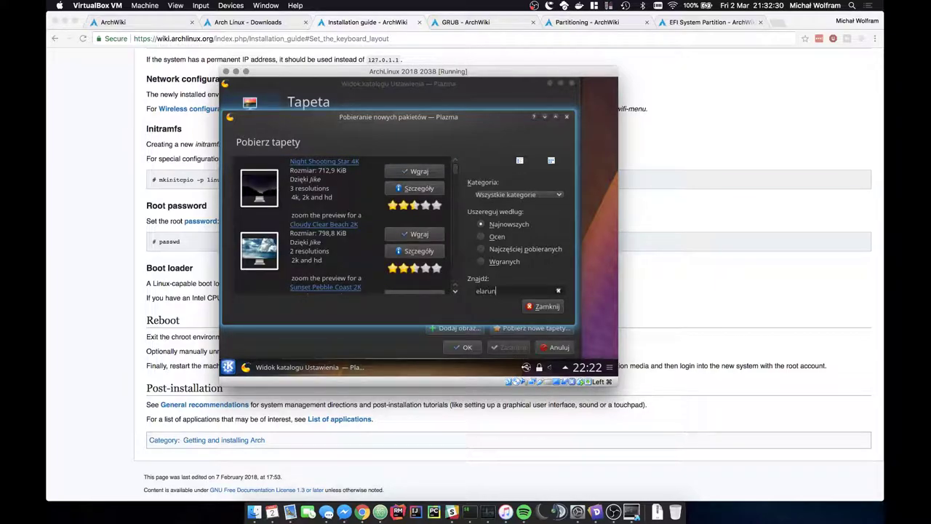
{"action": "left_click", "coordinate": [422, 171]}
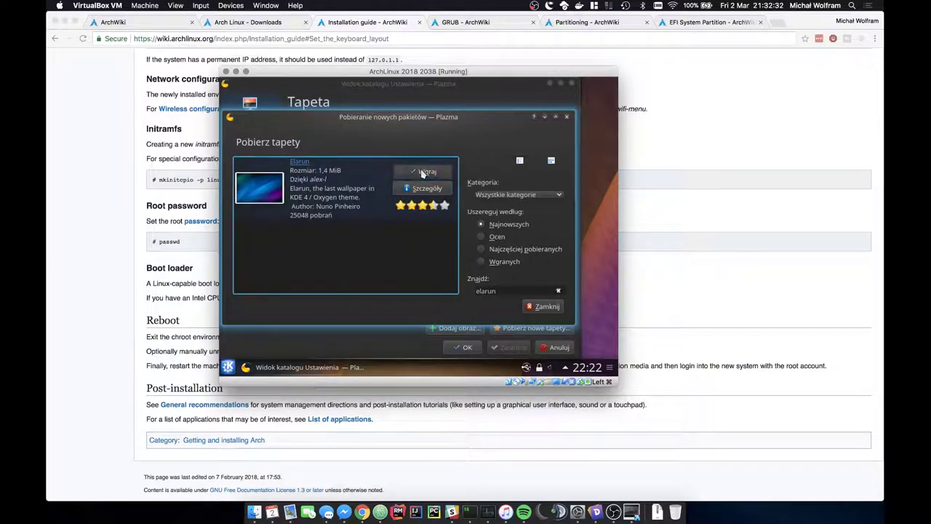
{"action": "left_click", "coordinate": [542, 307]}
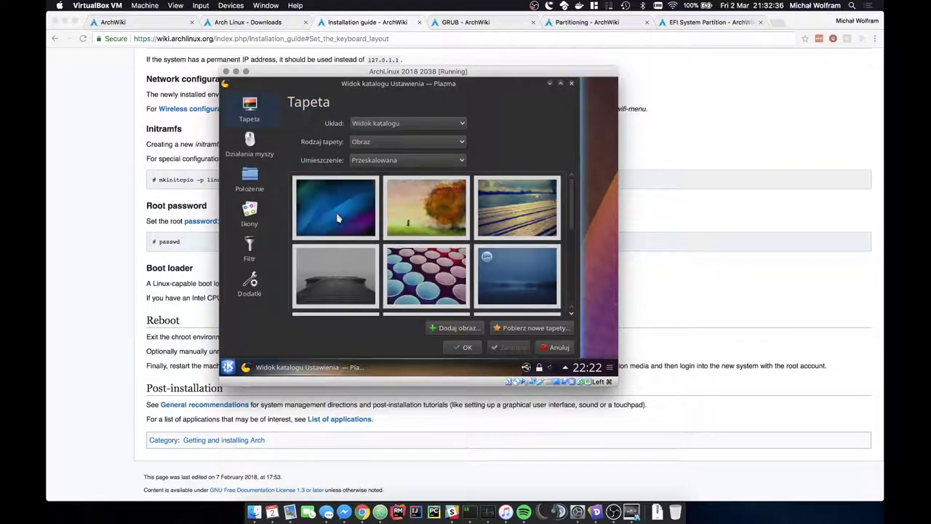
Step: Set the blue Elarun image as the wallpaper with proportional scaling placement
{"action": "left_click", "coordinate": [339, 209]}
{"action": "left_click", "coordinate": [512, 347]}
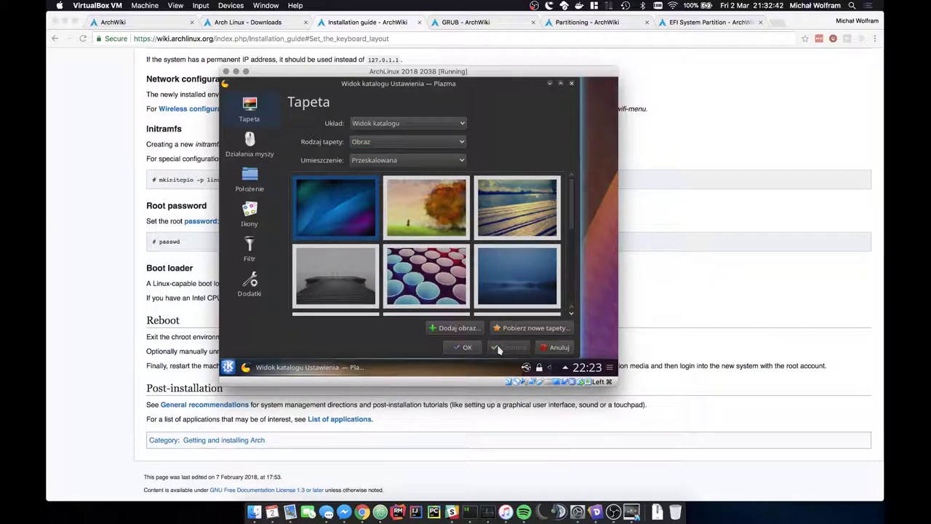
{"action": "left_click", "coordinate": [418, 161]}
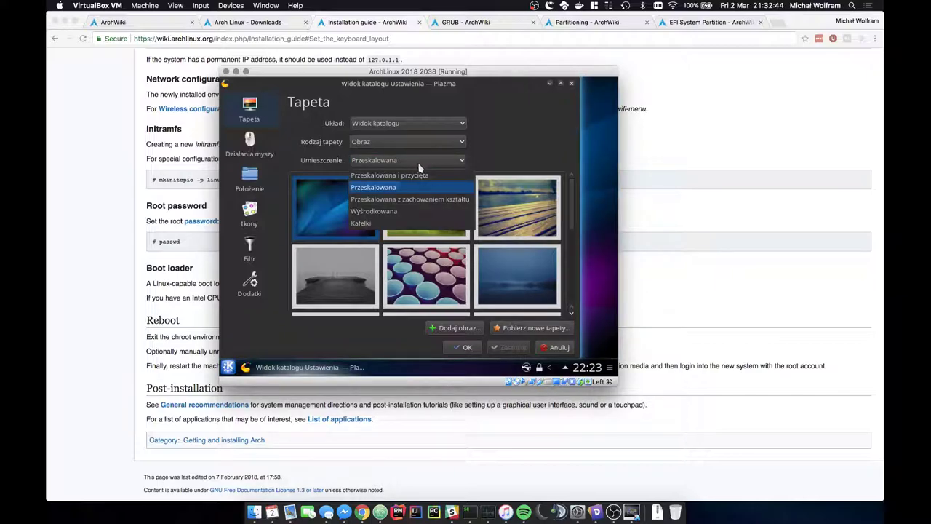
{"action": "left_click", "coordinate": [418, 199]}
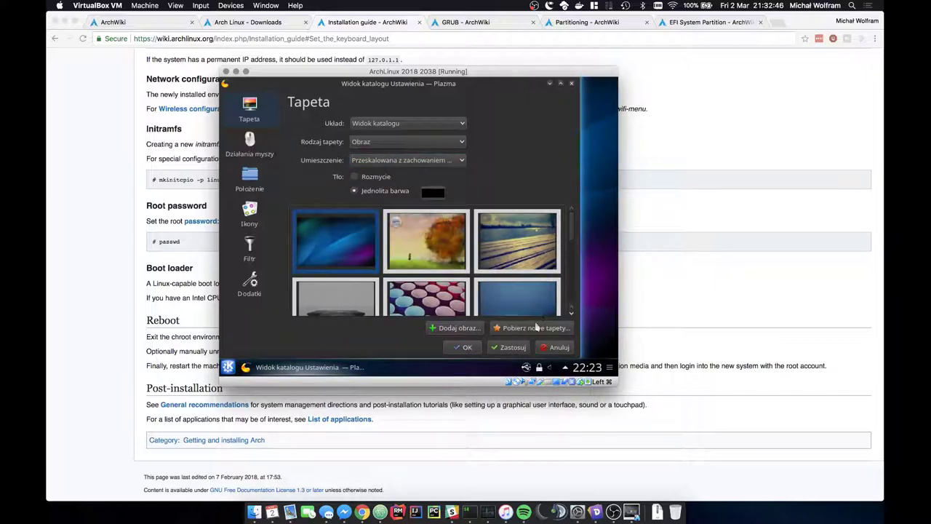
{"action": "left_click", "coordinate": [511, 347]}
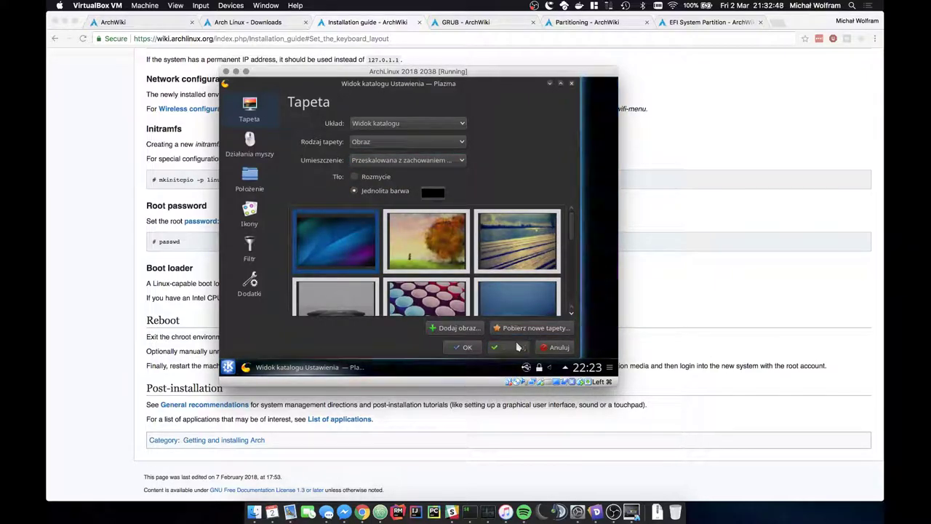
Step: Change the wallpaper placement to Przeskalowana i przycięta, apply, and close desktop settings
{"action": "left_click", "coordinate": [401, 160]}
{"action": "left_click", "coordinate": [396, 177]}
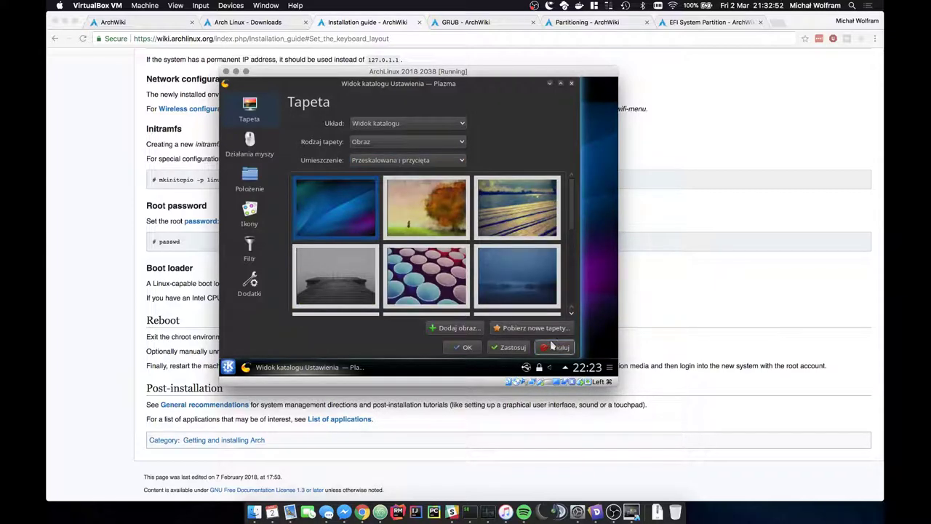
{"action": "left_click", "coordinate": [511, 347]}
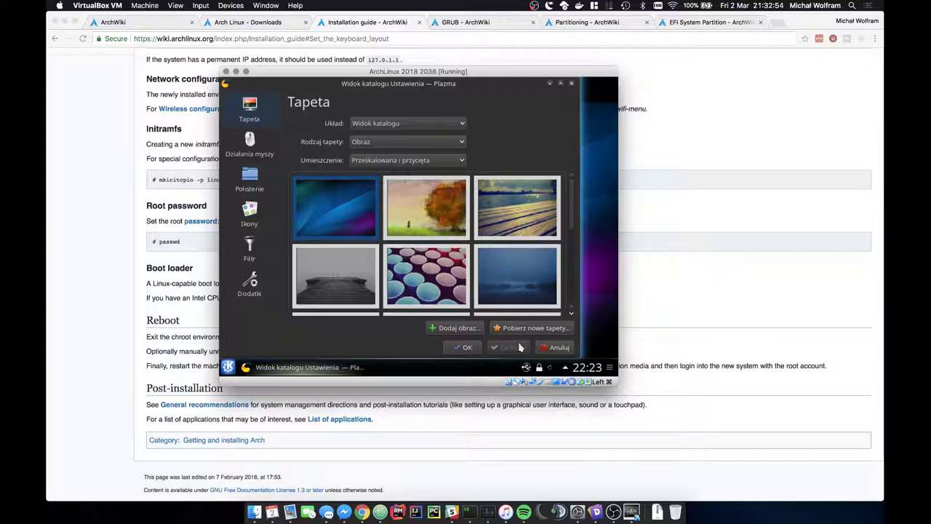
{"action": "left_click", "coordinate": [249, 144]}
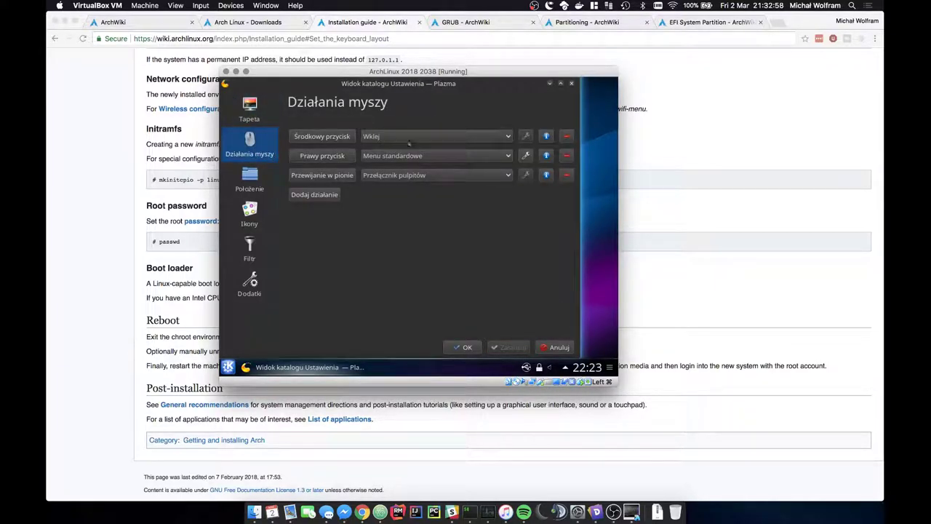
{"action": "left_click", "coordinate": [466, 348]}
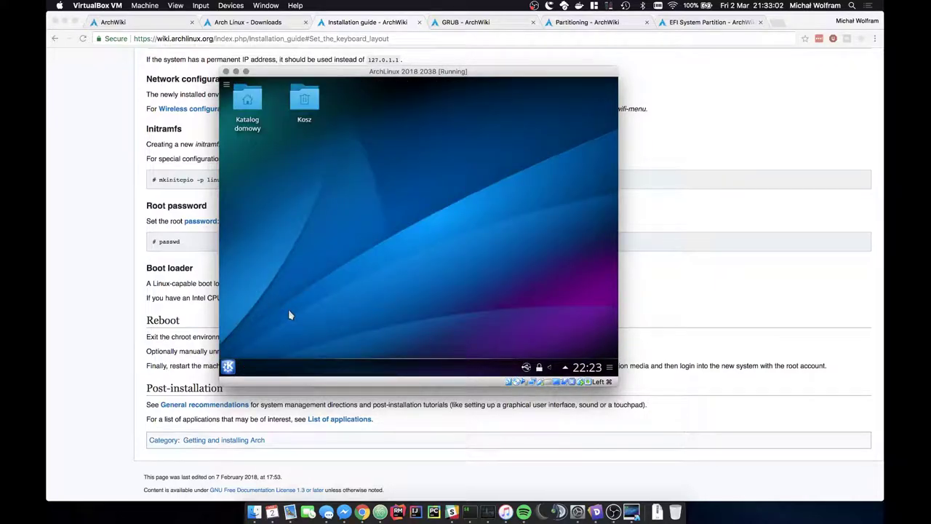
Step: In System Settings, make the mouse open files and folders on double click, then close
{"action": "left_click", "coordinate": [227, 367]}
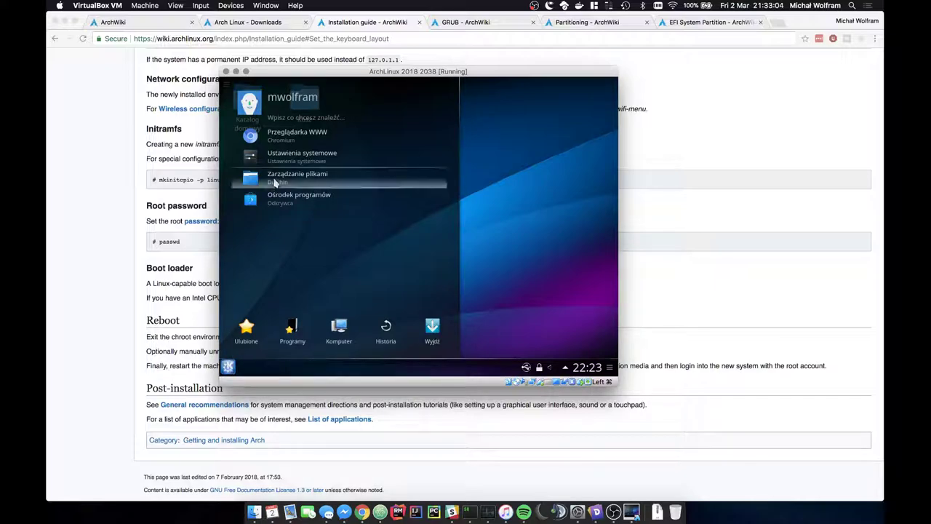
{"action": "left_click", "coordinate": [283, 161]}
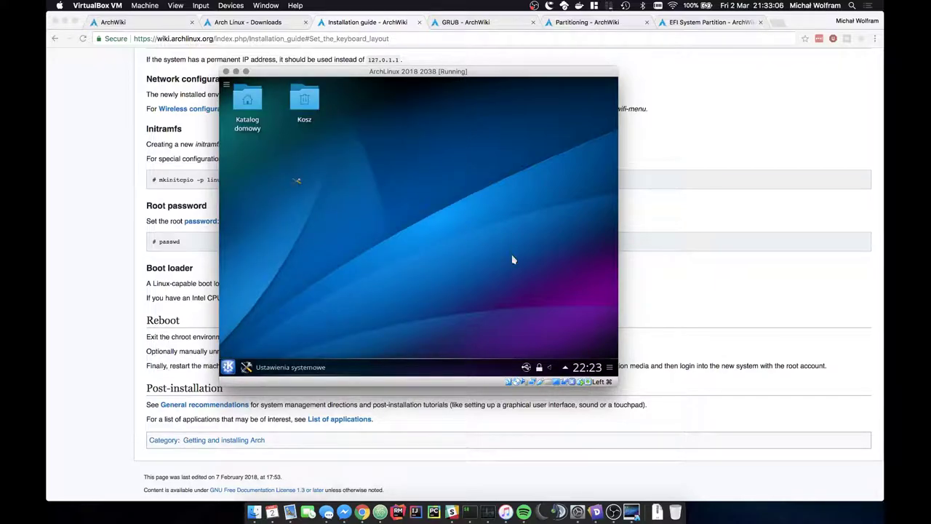
{"action": "scroll", "coordinate": [399, 218], "scroll_direction": "down", "scroll_amount": 5}
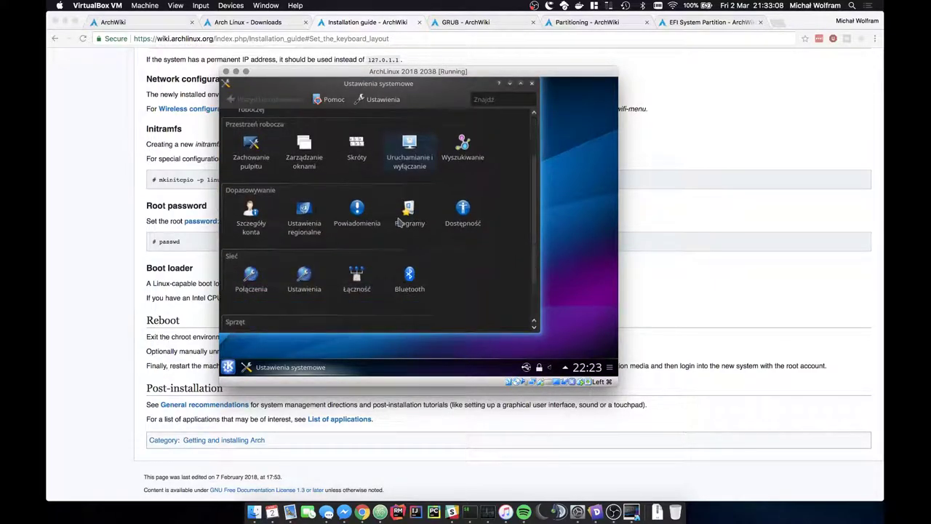
{"action": "left_click", "coordinate": [251, 298]}
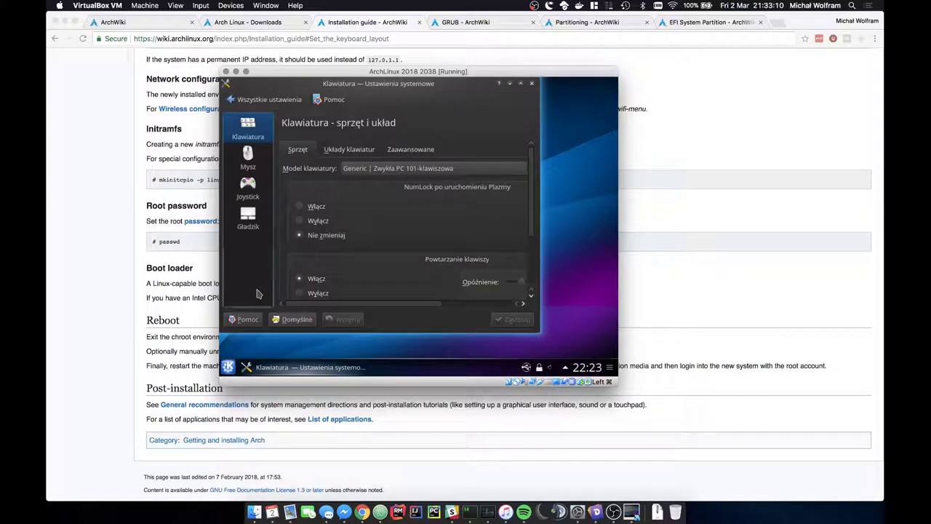
{"action": "left_click", "coordinate": [266, 150]}
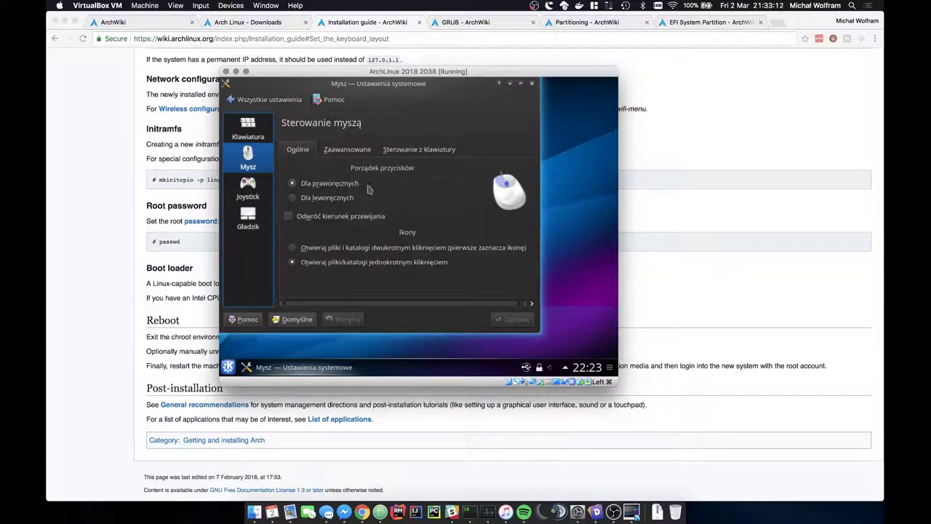
{"action": "left_click", "coordinate": [351, 248]}
{"action": "left_click", "coordinate": [515, 320]}
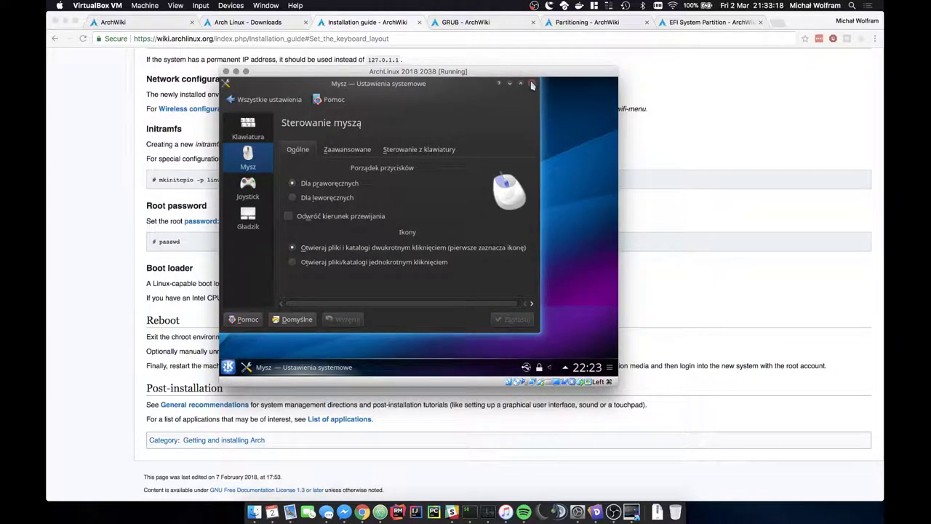
{"action": "left_click", "coordinate": [532, 86]}
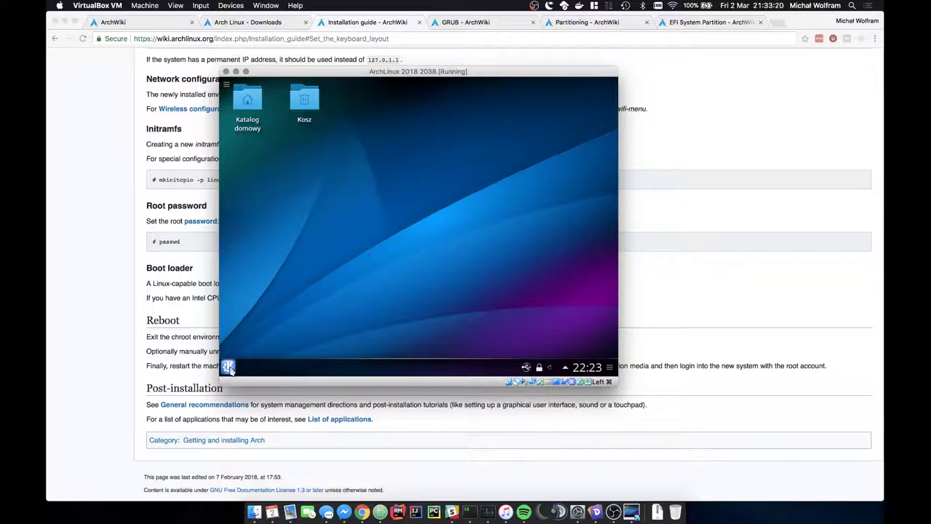
Step: Launch Chromium and search Google for 'dance of the pixies'
{"action": "left_click", "coordinate": [227, 367]}
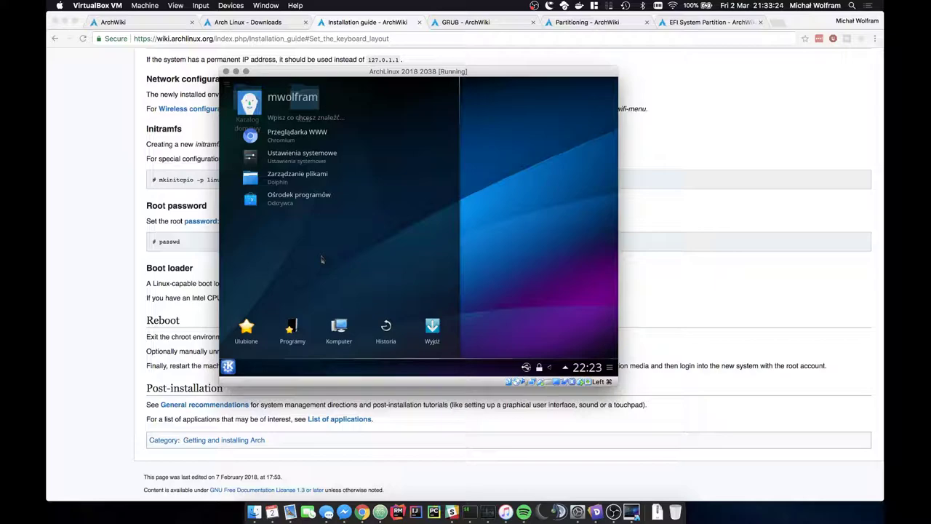
{"action": "left_click", "coordinate": [280, 142]}
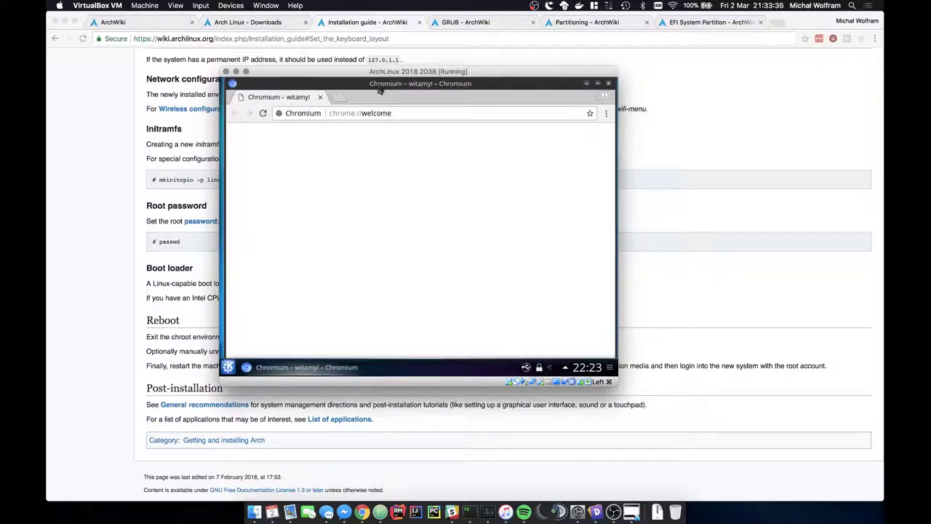
{"action": "left_click", "coordinate": [356, 112]}
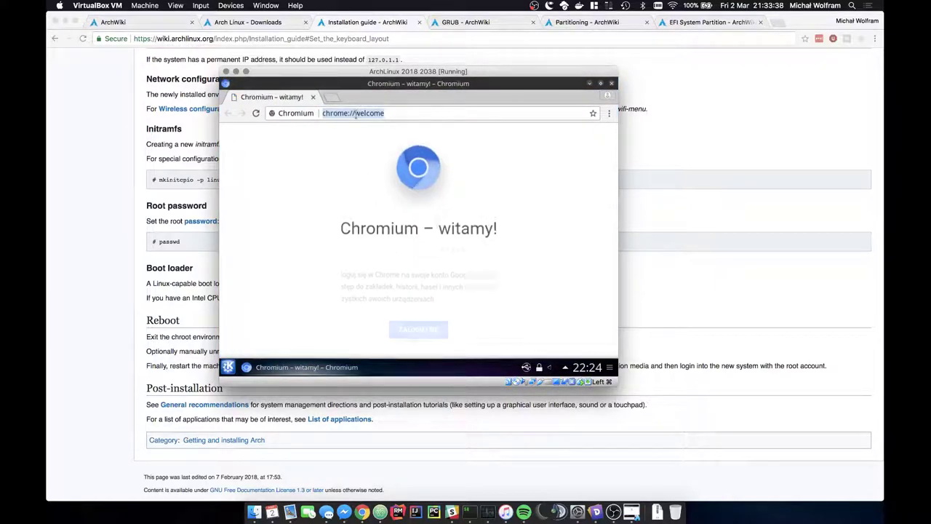
{"action": "left_click", "coordinate": [406, 337]}
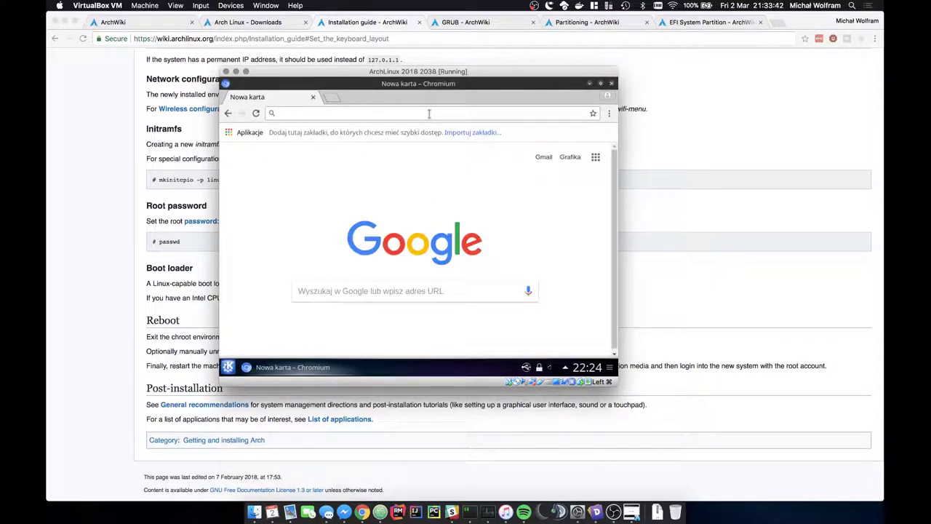
{"action": "type", "text": "dance of the pixies"}
{"action": "key", "text": "Return"}
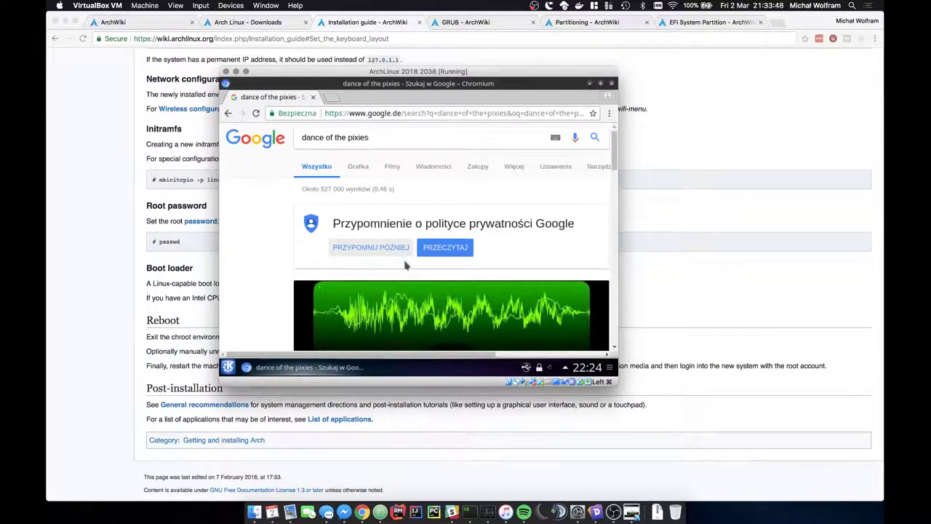
Step: Open the Machinimasound result and download the Dance of the Pixies track zip
{"action": "scroll", "coordinate": [405, 266], "scroll_direction": "down", "scroll_amount": 5}
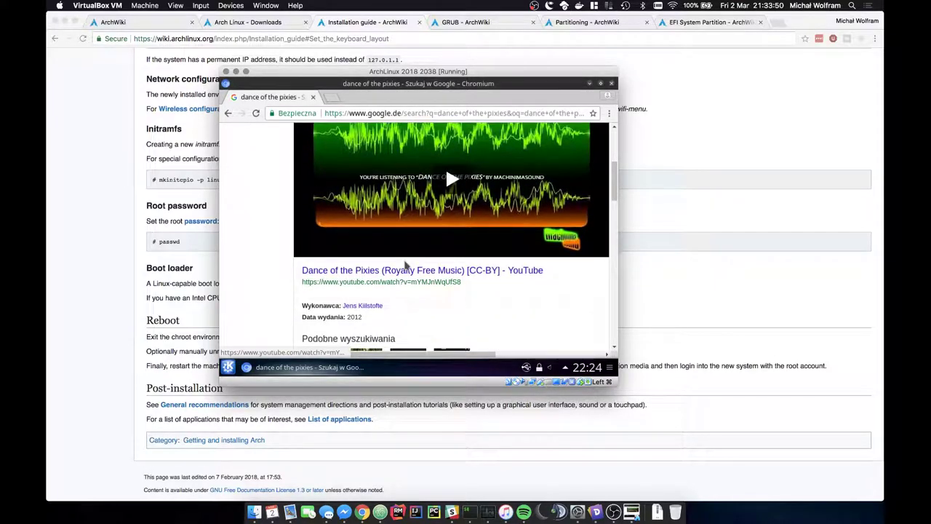
{"action": "scroll", "coordinate": [405, 266], "scroll_direction": "down", "scroll_amount": 5}
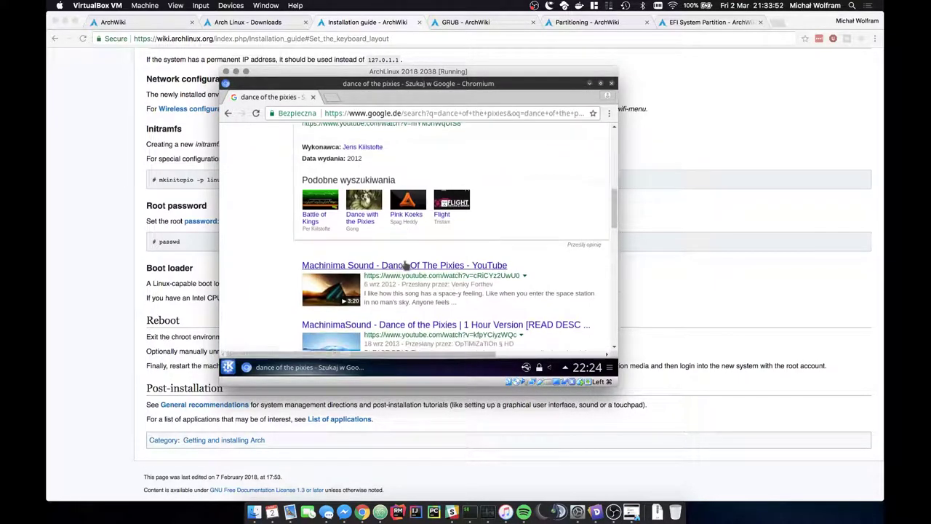
{"action": "scroll", "coordinate": [406, 266], "scroll_direction": "down", "scroll_amount": 5}
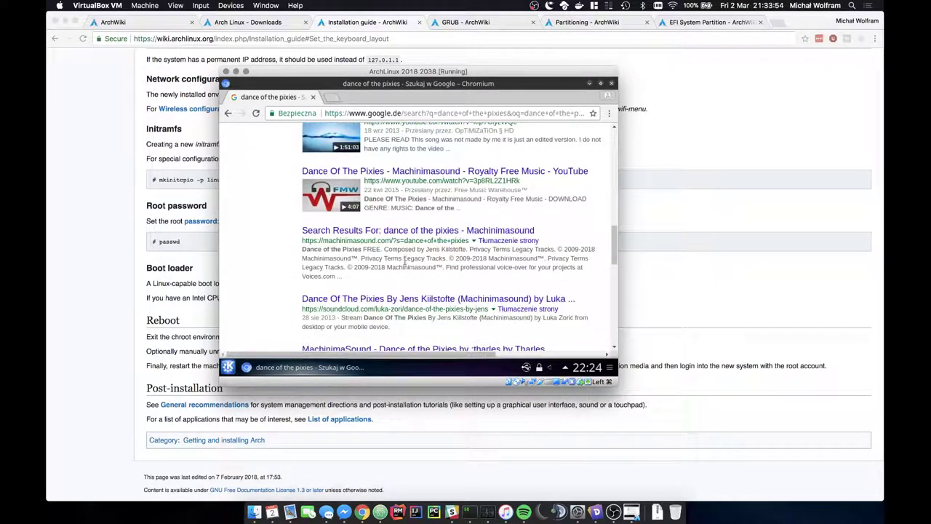
{"action": "scroll", "coordinate": [405, 263], "scroll_direction": "down", "scroll_amount": 2}
{"action": "left_click", "coordinate": [382, 154]}
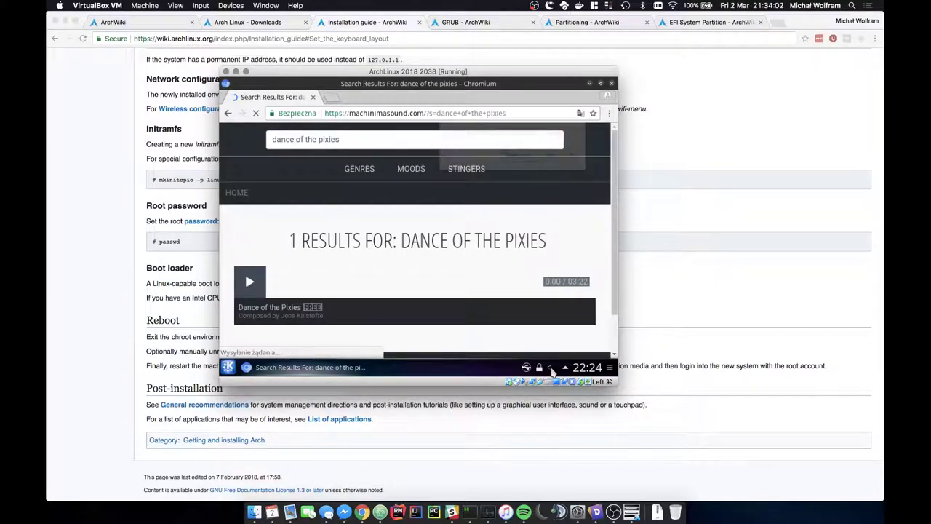
{"action": "scroll", "coordinate": [552, 371], "scroll_direction": "up", "scroll_amount": 2}
{"action": "scroll", "coordinate": [552, 371], "scroll_direction": "up", "scroll_amount": 8}
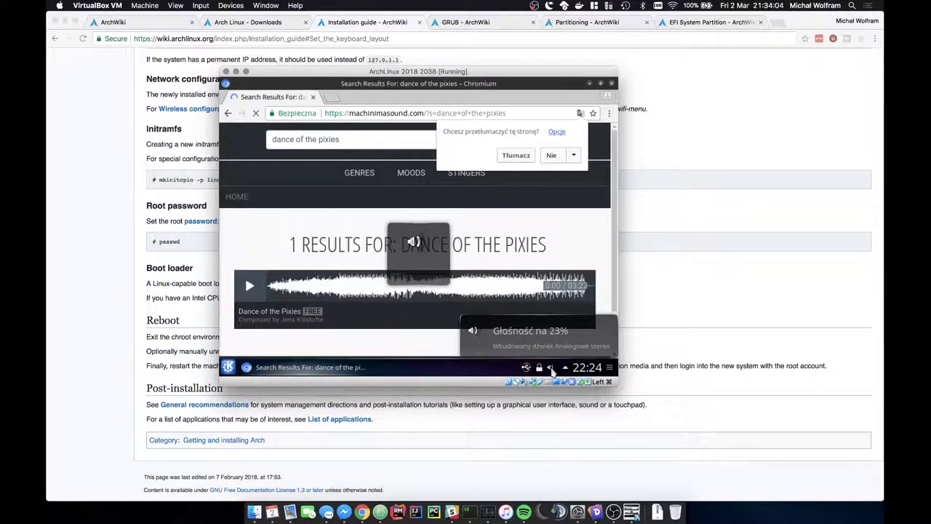
{"action": "scroll", "coordinate": [552, 371], "scroll_direction": "up", "scroll_amount": 1}
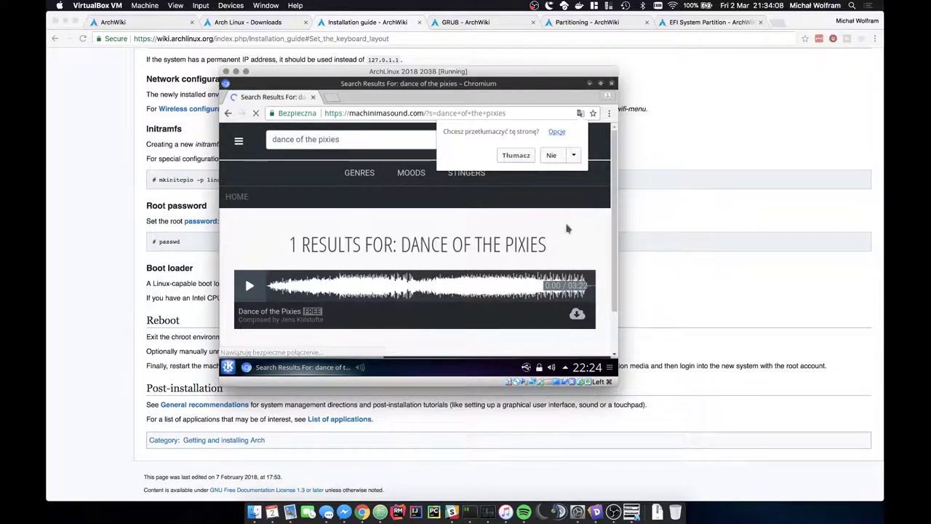
{"action": "left_click", "coordinate": [576, 317]}
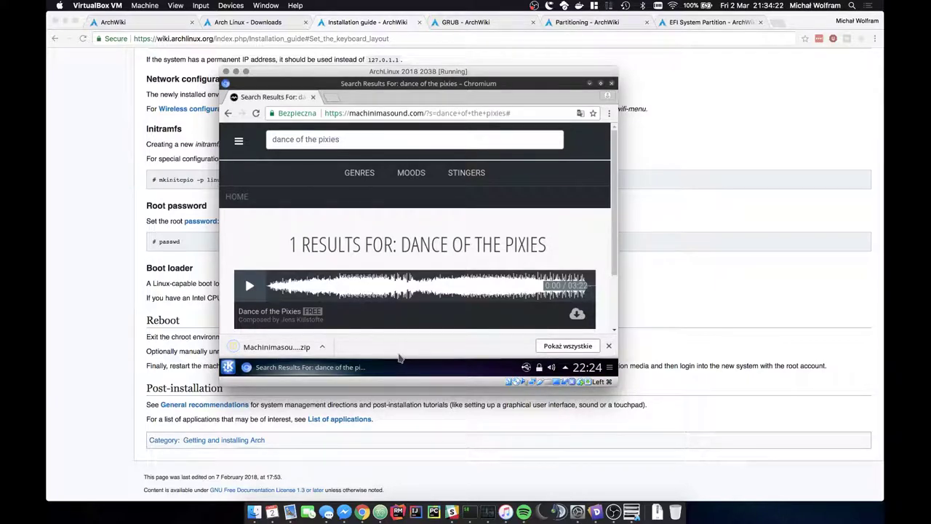
Step: Open the downloaded zip in Ark and open the Desktop folder in Dolphin
{"action": "left_click", "coordinate": [283, 345]}
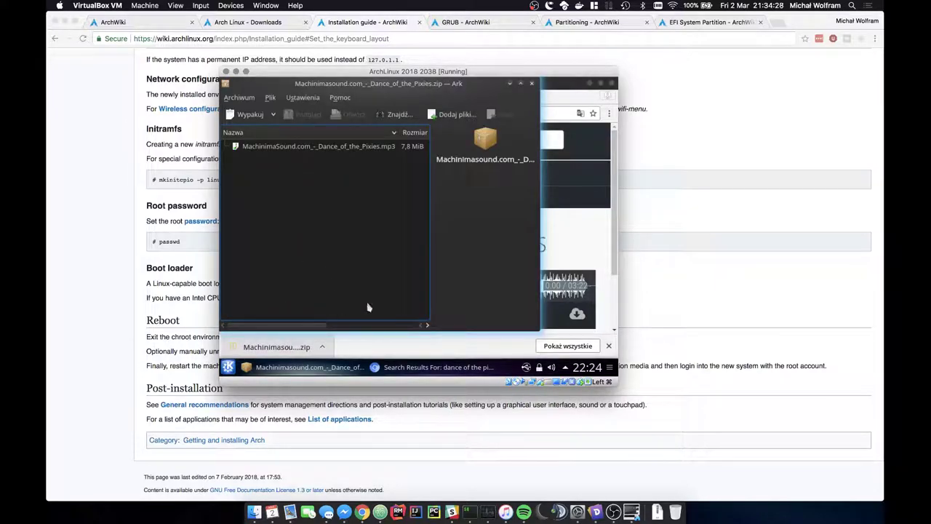
{"action": "left_click", "coordinate": [227, 366]}
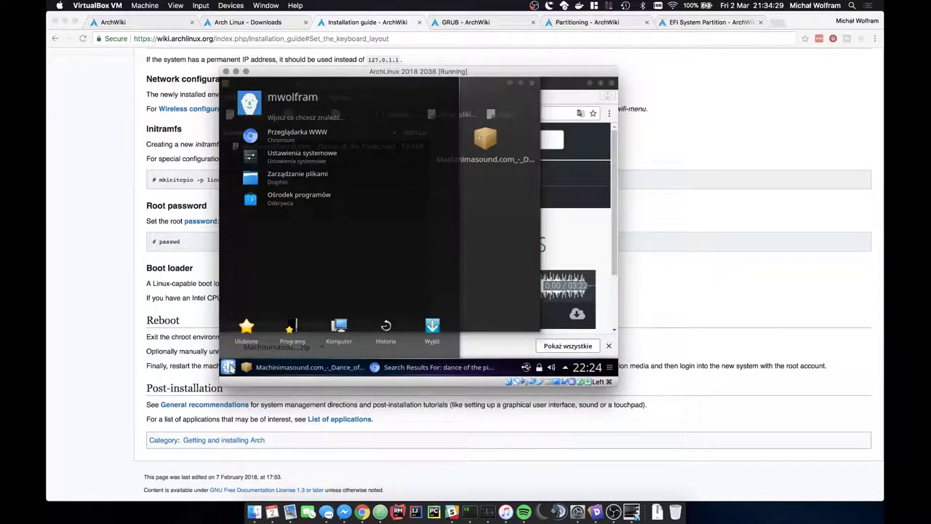
{"action": "left_click", "coordinate": [284, 178]}
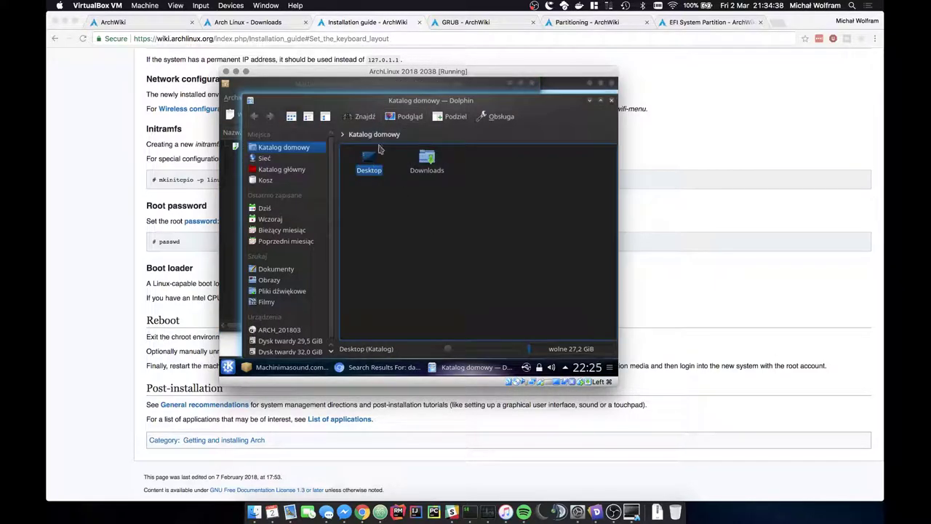
{"action": "left_click", "coordinate": [371, 175]}
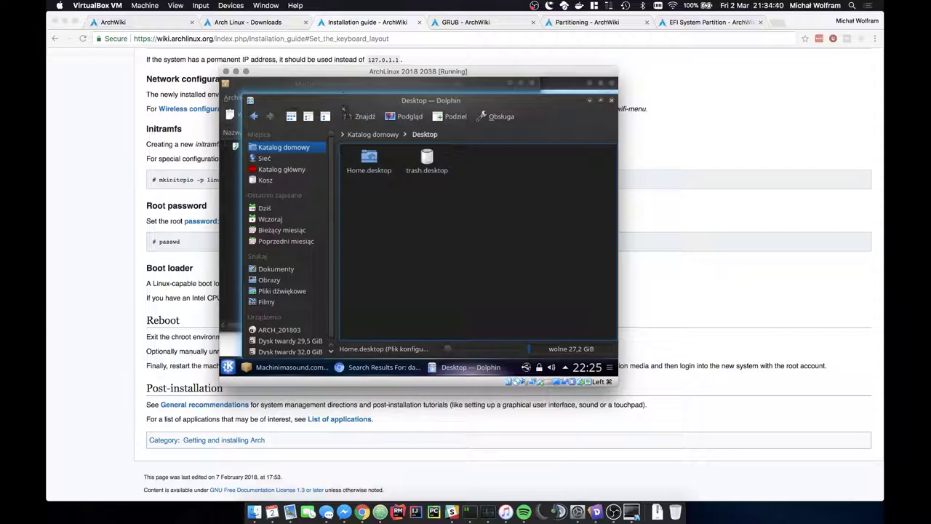
Step: Drag the Dance of the Pixies MP3 from Ark into the Desktop folder
{"action": "right_click", "coordinate": [343, 107]}
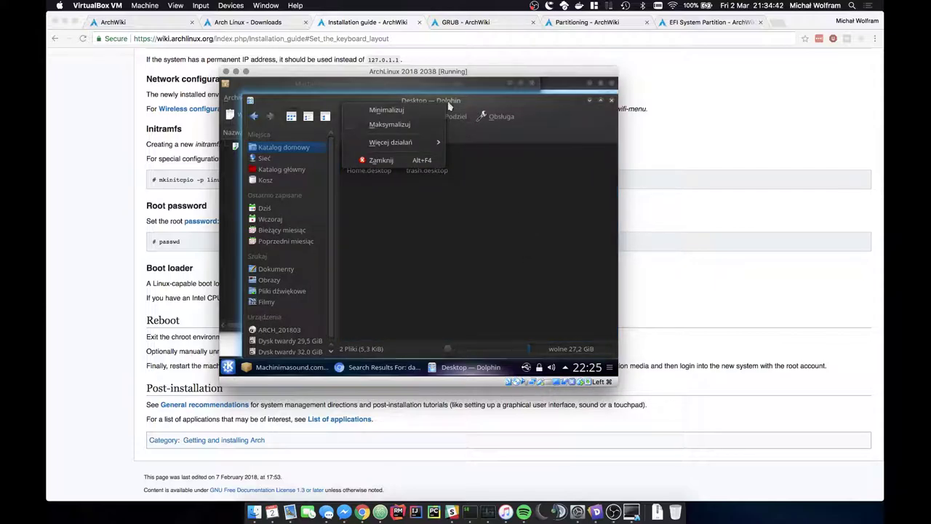
{"action": "left_click", "coordinate": [458, 105]}
{"action": "left_click_drag", "start_coordinate": [529, 104], "coordinate": [625, 114]}
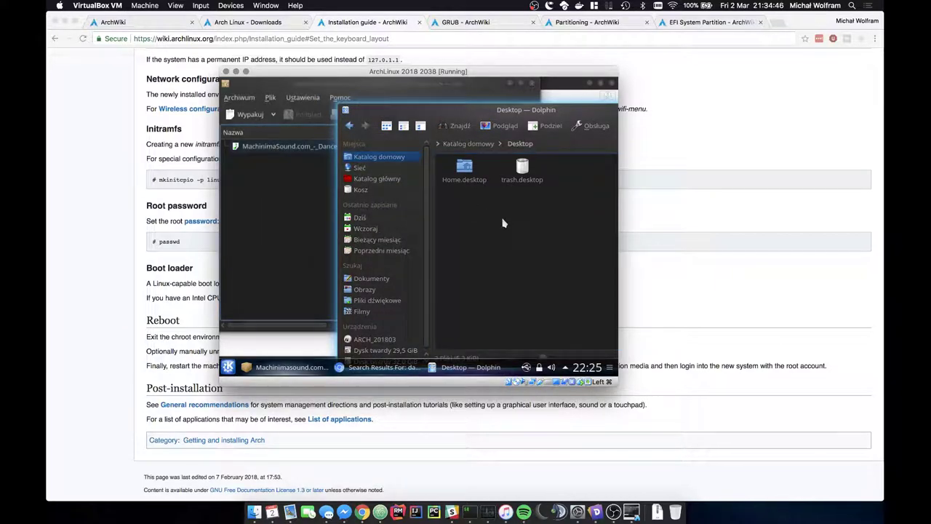
{"action": "right_click", "coordinate": [270, 146]}
{"action": "left_click", "coordinate": [241, 237]}
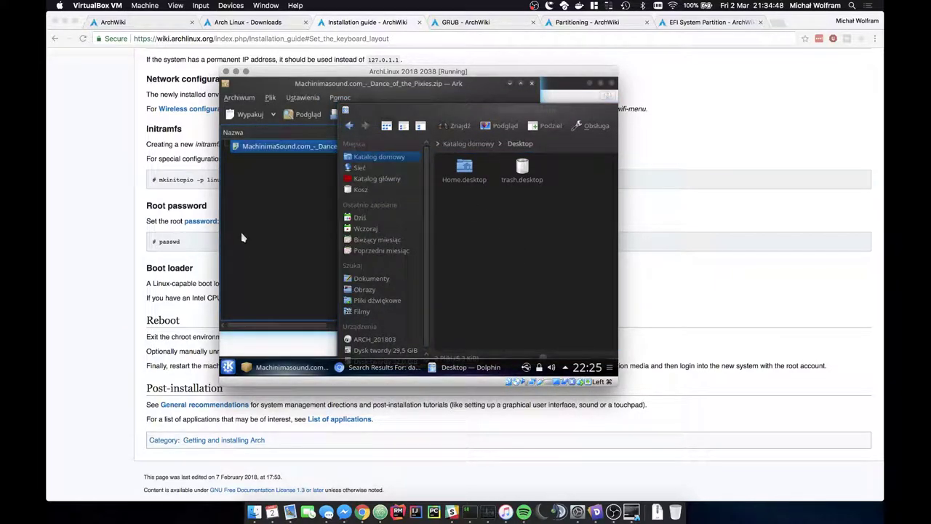
{"action": "left_click_drag", "start_coordinate": [256, 155], "coordinate": [563, 249]}
{"action": "left_click", "coordinate": [562, 249]}
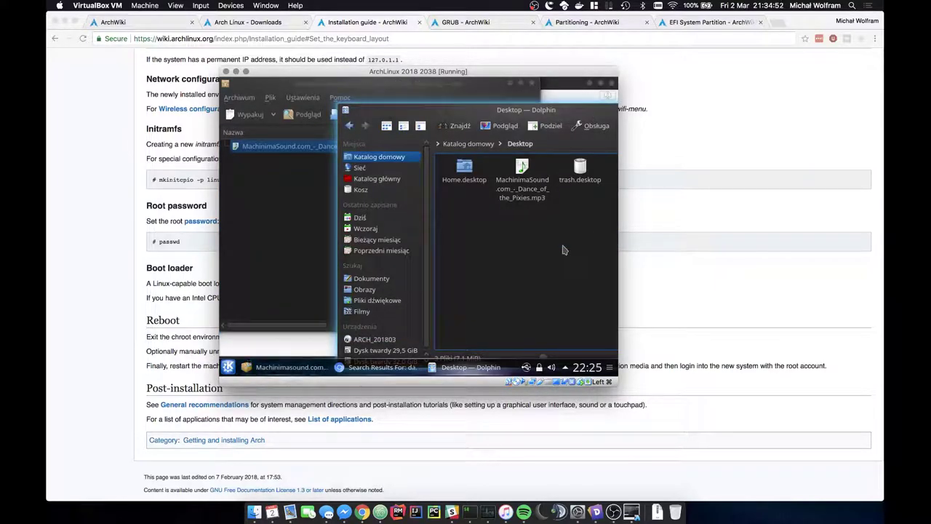
{"action": "left_click", "coordinate": [525, 195]}
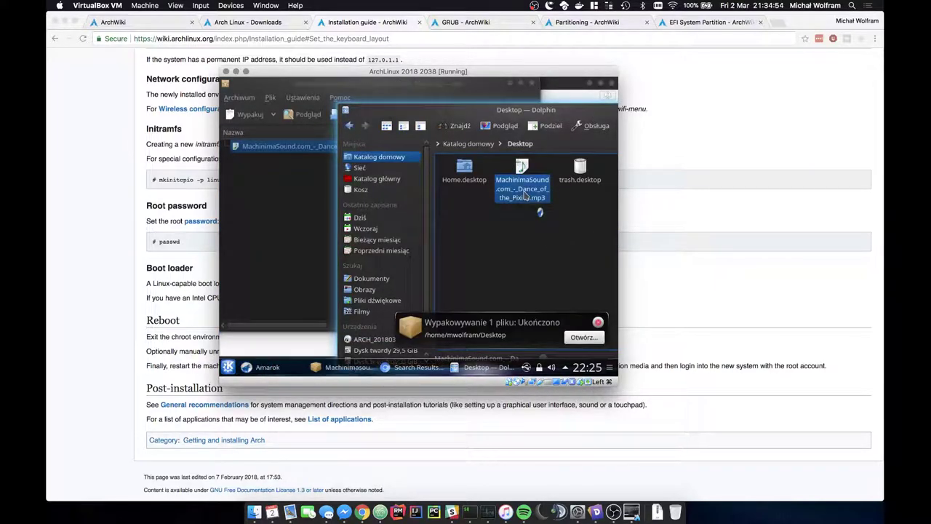
Step: Close Dolphin through its window menu
{"action": "left_click", "coordinate": [346, 111]}
{"action": "left_click", "coordinate": [385, 167]}
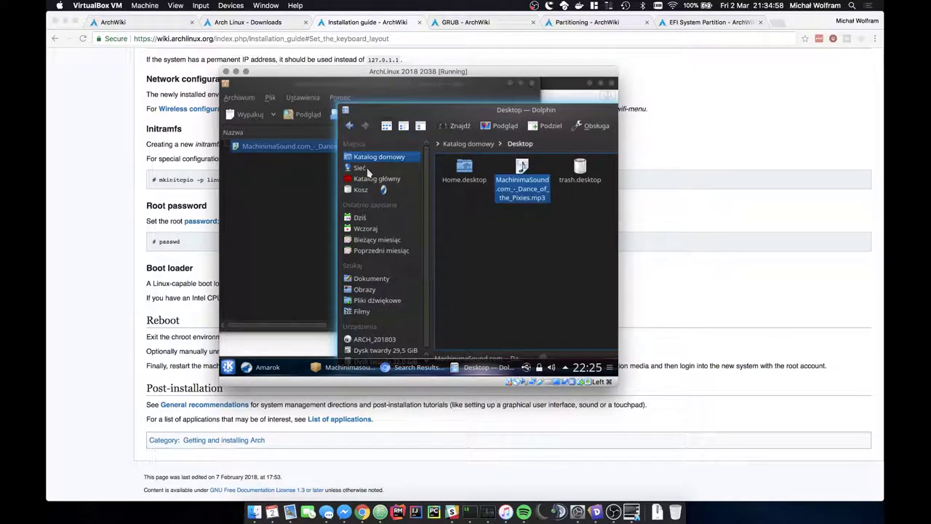
{"action": "left_click", "coordinate": [203, 5]}
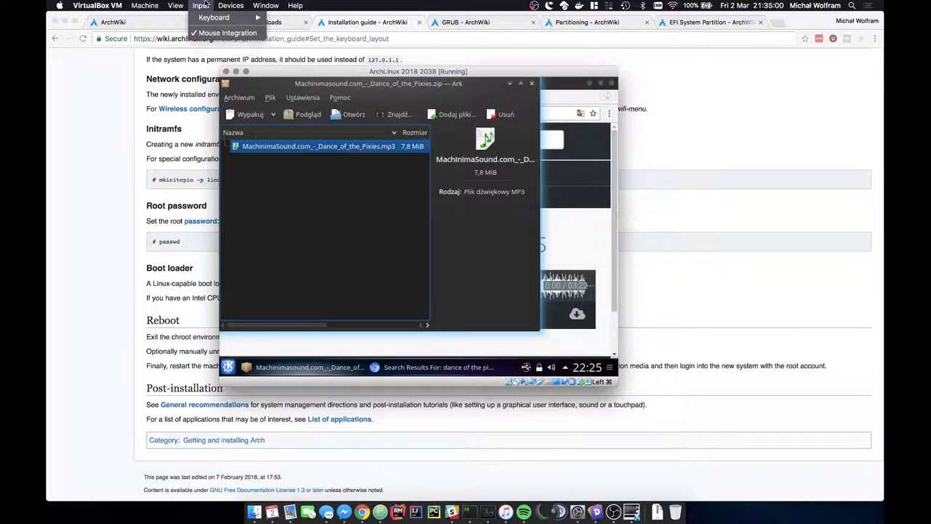
{"action": "mouse_move", "coordinate": [175, 5]}
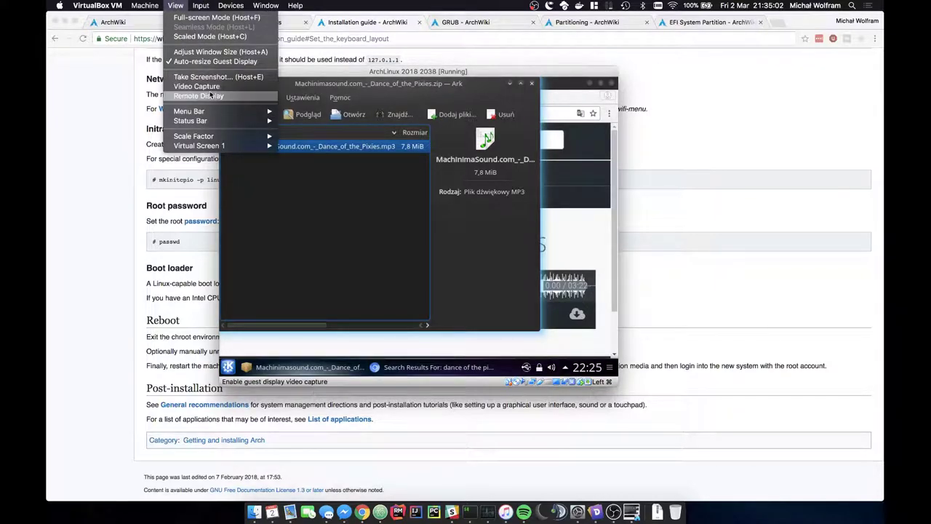
{"action": "mouse_move", "coordinate": [190, 111]}
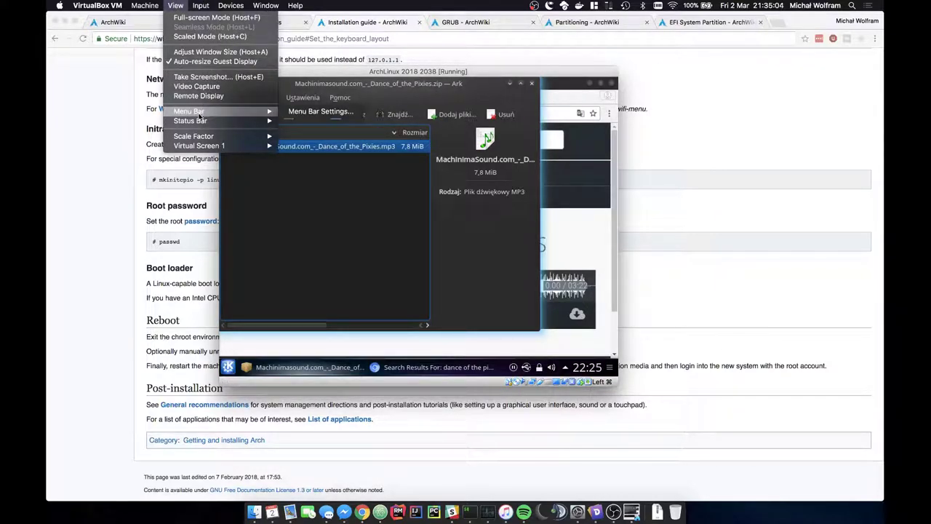